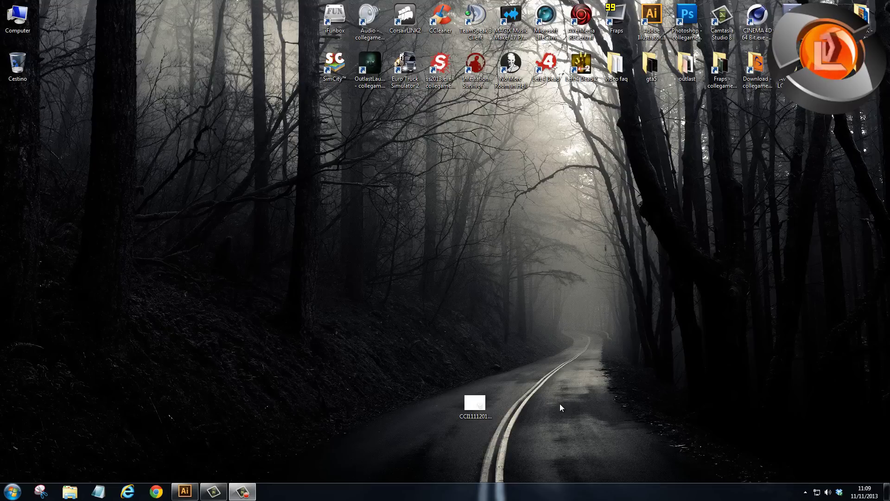
# Step: Preview the pencil sketch image, close the viewer and return to Illustrator
pyautogui.doubleClick(475, 407)
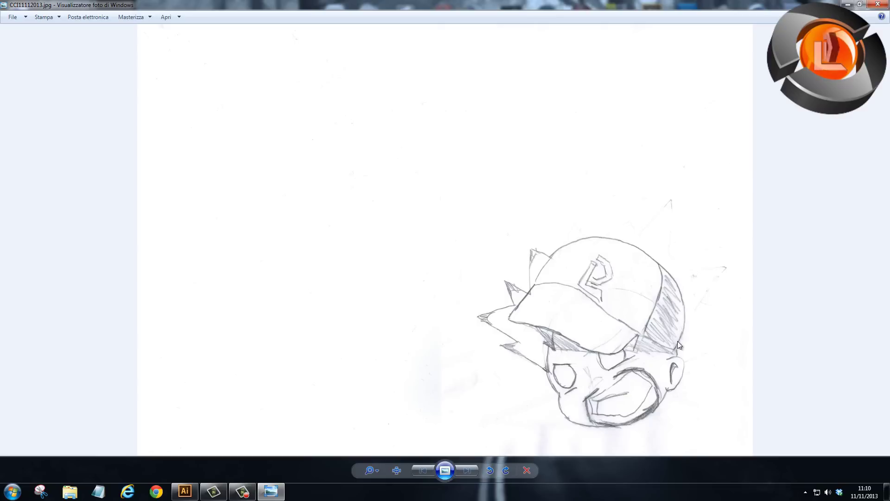
pyautogui.hotkey('alt', 'F4')
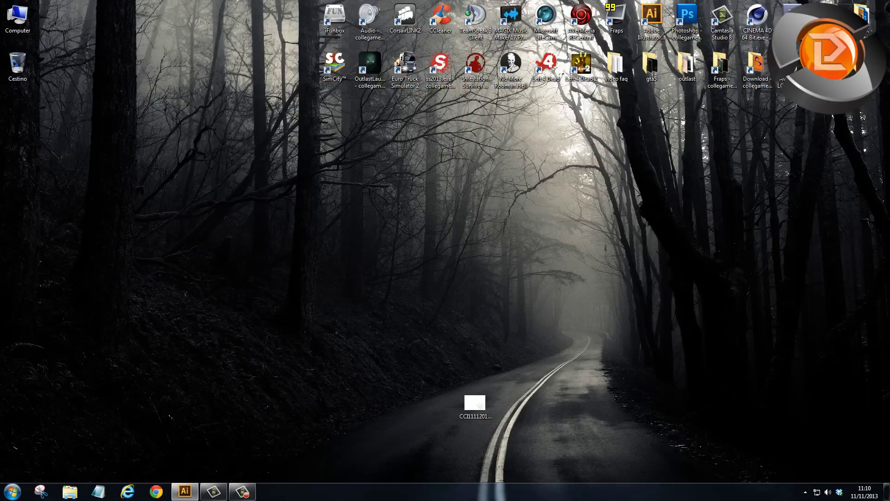
pyautogui.click(184, 491)
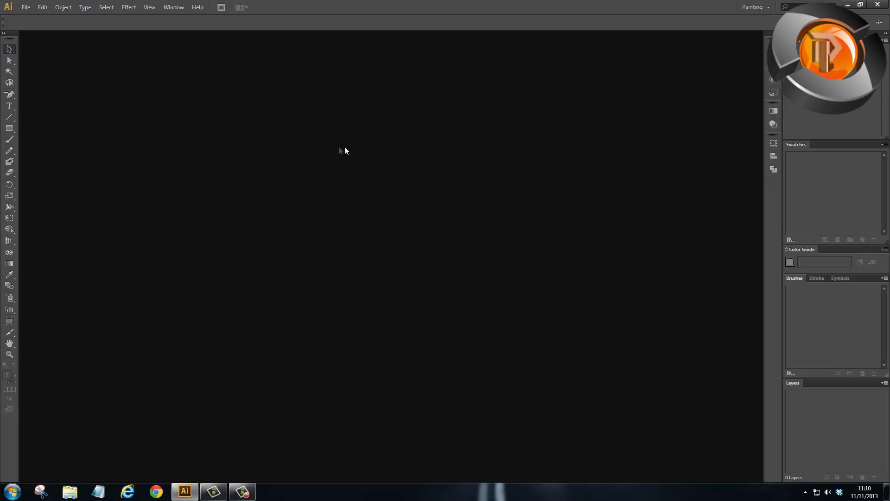
# Step: Create a new 1000 × 1000 px RGB document and start dragging the sketch JPG over
pyautogui.click(26, 8)
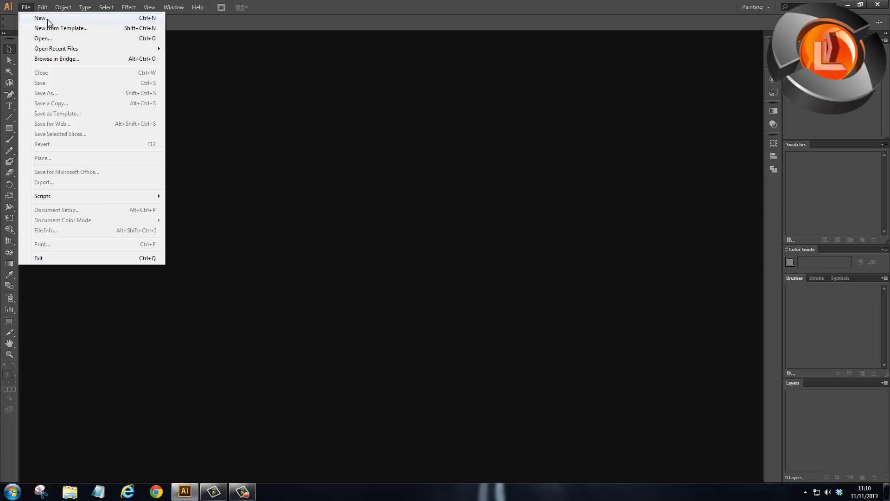
pyautogui.click(48, 18)
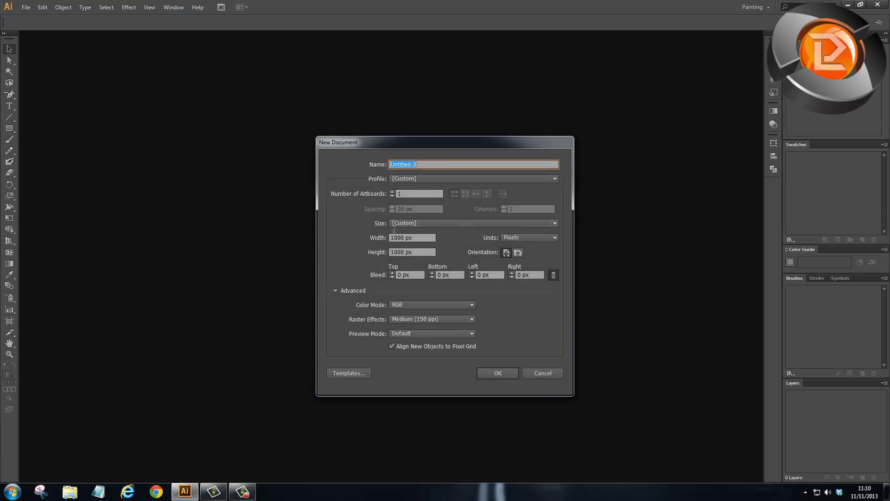
pyautogui.click(501, 375)
pyautogui.press('super+d')
pyautogui.moveTo(475, 405)
pyautogui.mouseDown()
pyautogui.moveTo(388, 267)
pyautogui.moveTo(201, 484)
pyautogui.mouseUp()
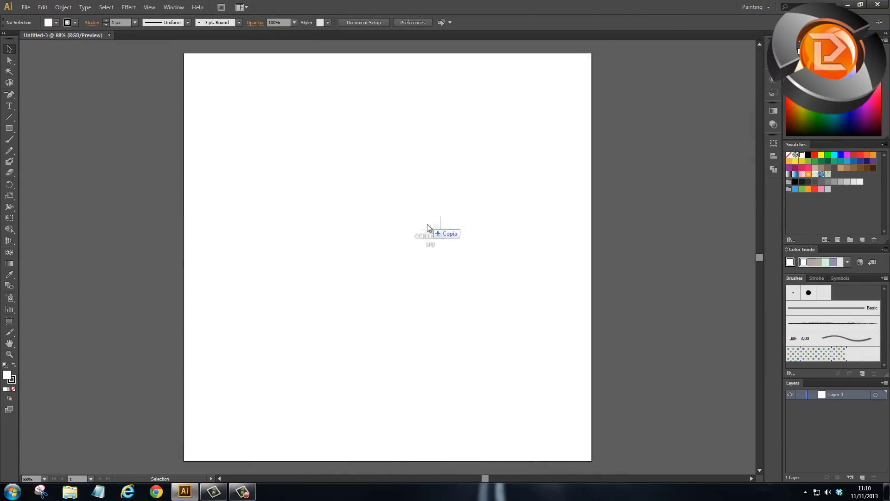
# Step: Place the sketch JPG on the artboard and enlarge it proportionally
pyautogui.moveTo(201, 484)
pyautogui.mouseDown()
pyautogui.moveTo(428, 227)
pyautogui.moveTo(239, 169)
pyautogui.mouseUp()
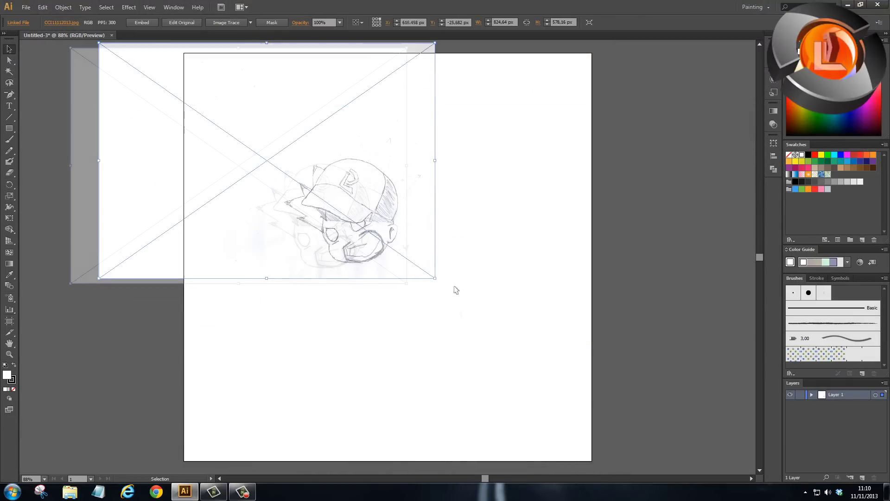
pyautogui.moveTo(352, 192); pyautogui.dragTo(352, 218)
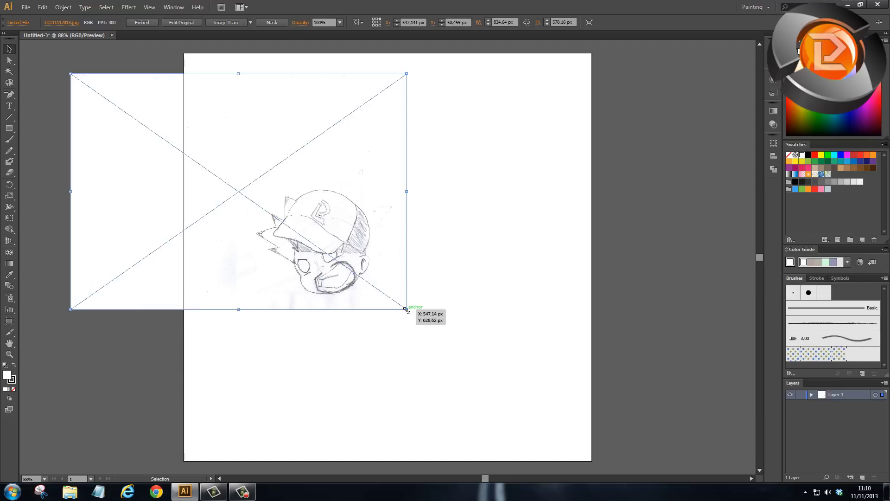
pyautogui.press('shift')
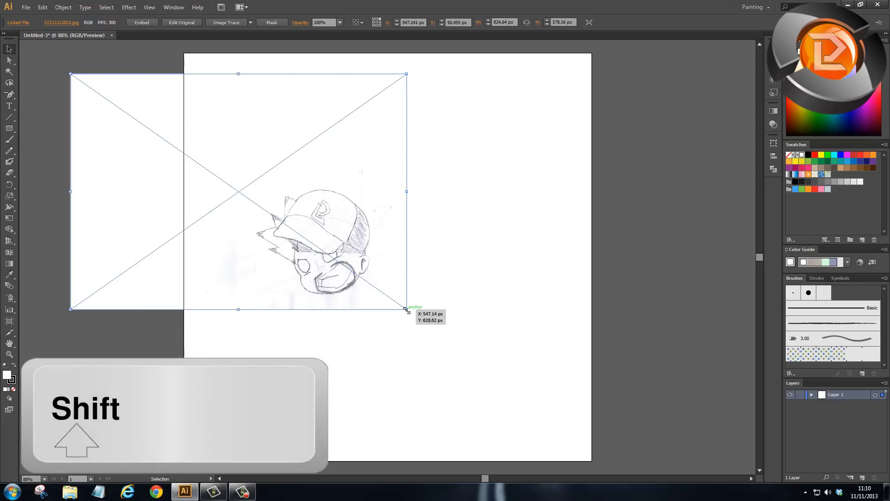
pyautogui.moveTo(407, 309); pyautogui.dragTo(599, 439)
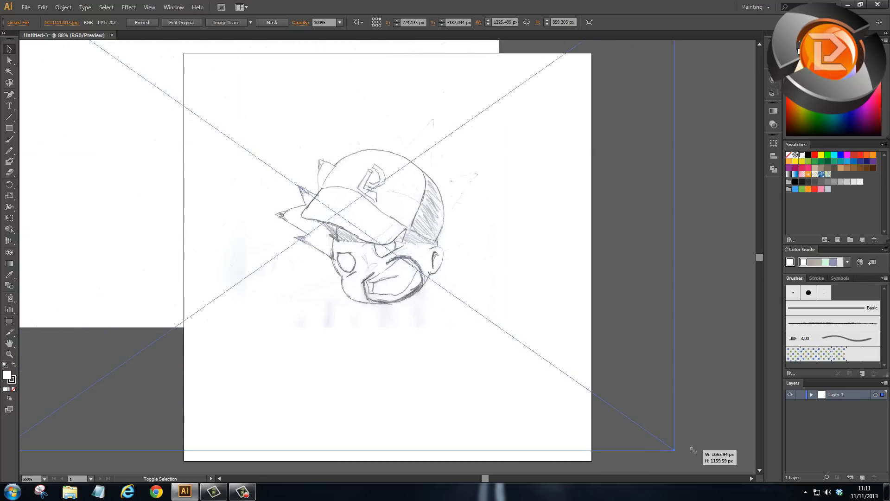
pyautogui.moveTo(599, 439); pyautogui.dragTo(674, 449)
pyautogui.moveTo(555, 303)
pyautogui.mouseDown()
pyautogui.moveTo(410, 251)
pyautogui.moveTo(439, 245)
pyautogui.mouseUp()
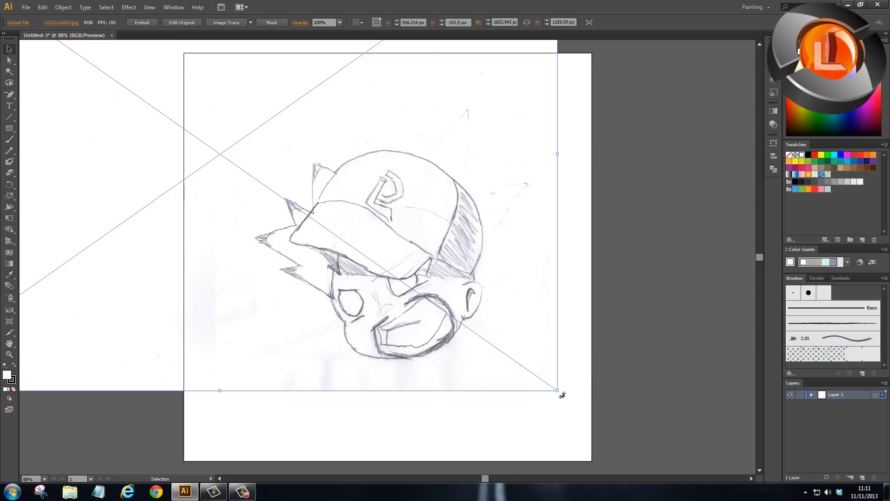
# Step: Rotate the sketch clockwise and fine-tune its size and position to centre the head
pyautogui.moveTo(562, 394)
pyautogui.mouseDown()
pyautogui.moveTo(541, 419)
pyautogui.moveTo(468, 443)
pyautogui.mouseUp()
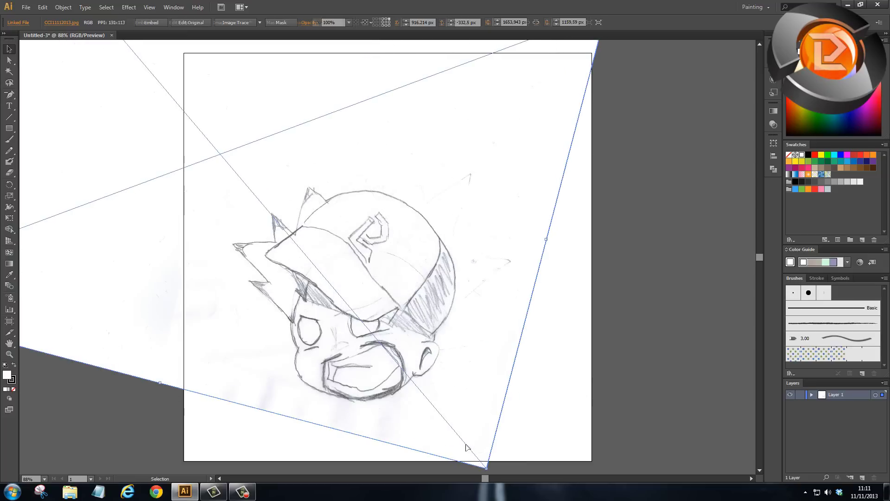
pyautogui.moveTo(421, 314); pyautogui.dragTo(463, 250)
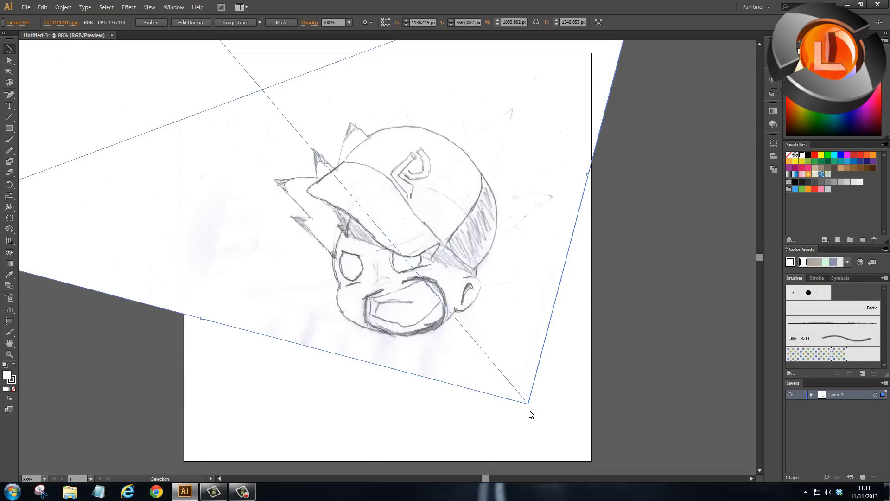
pyautogui.moveTo(530, 408); pyautogui.dragTo(551, 393)
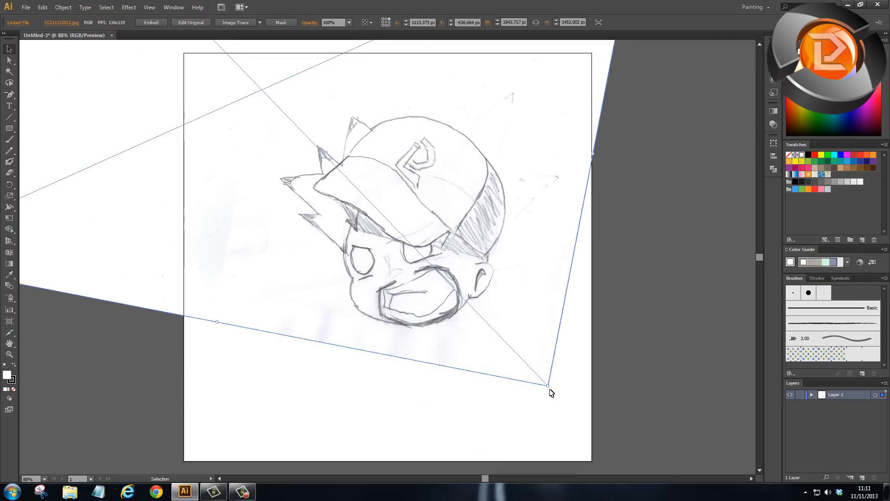
pyautogui.moveTo(472, 212); pyautogui.dragTo(447, 231)
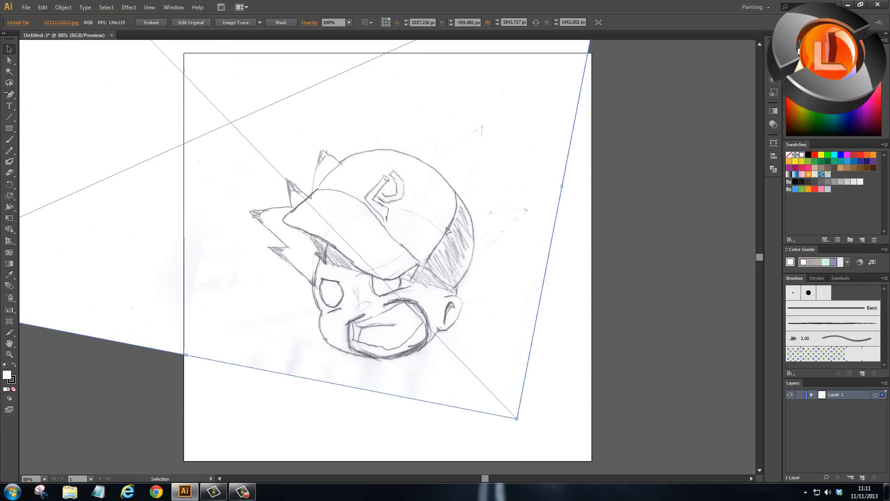
pyautogui.moveTo(420, 280); pyautogui.dragTo(428, 287)
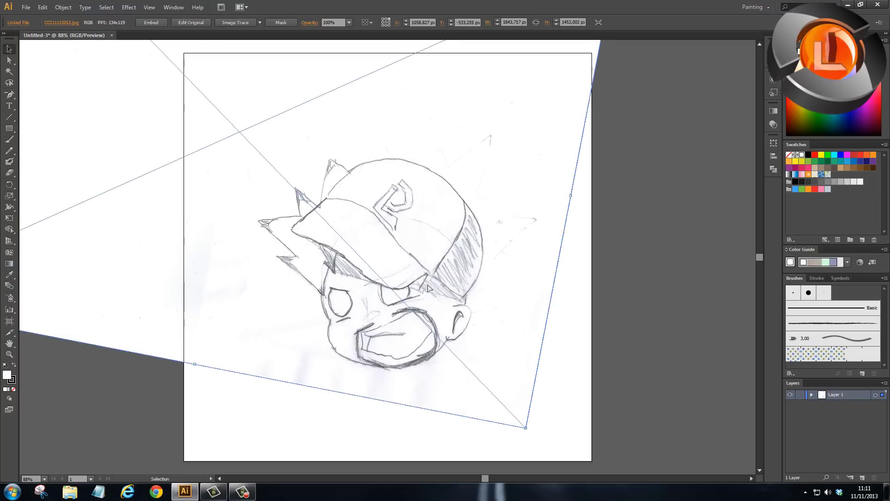
pyautogui.doubleClick(856, 398)
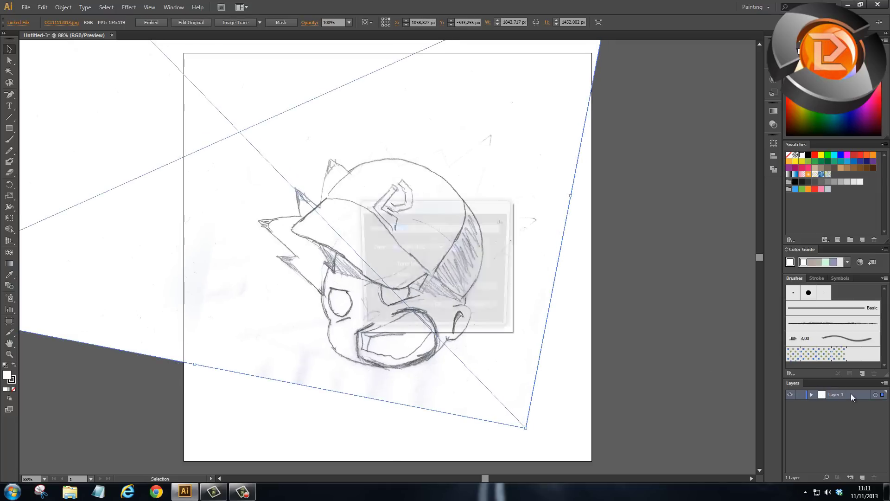
# Step: Make Layer 1 a locked template with images dimmed to 50%
pyautogui.click(597, 263)
pyautogui.click(658, 263)
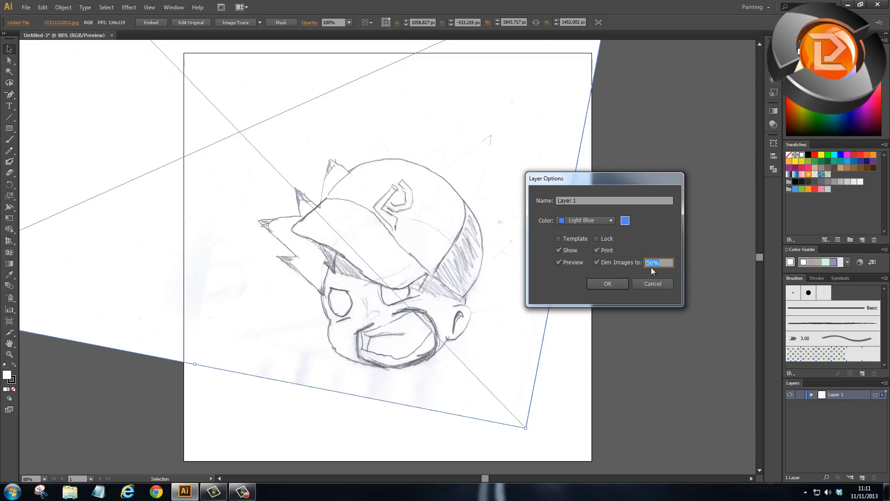
pyautogui.click(651, 263)
pyautogui.press('BackSpace')
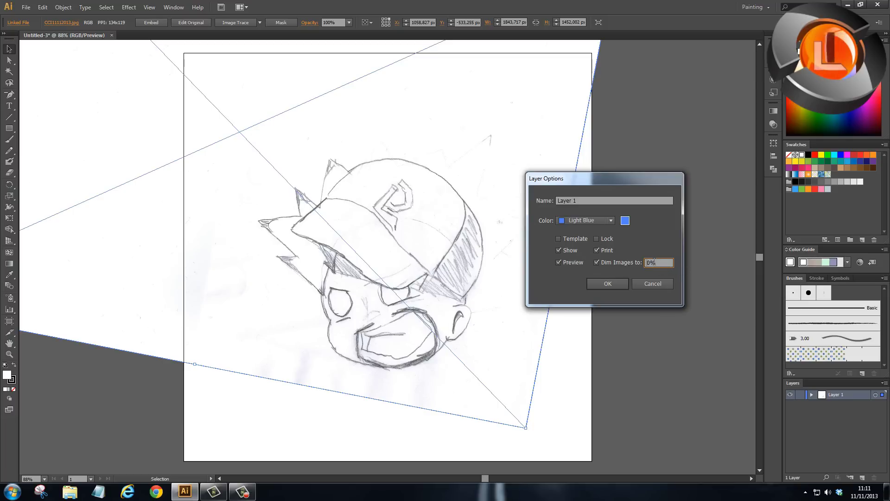
pyautogui.click(558, 239)
pyautogui.click(608, 283)
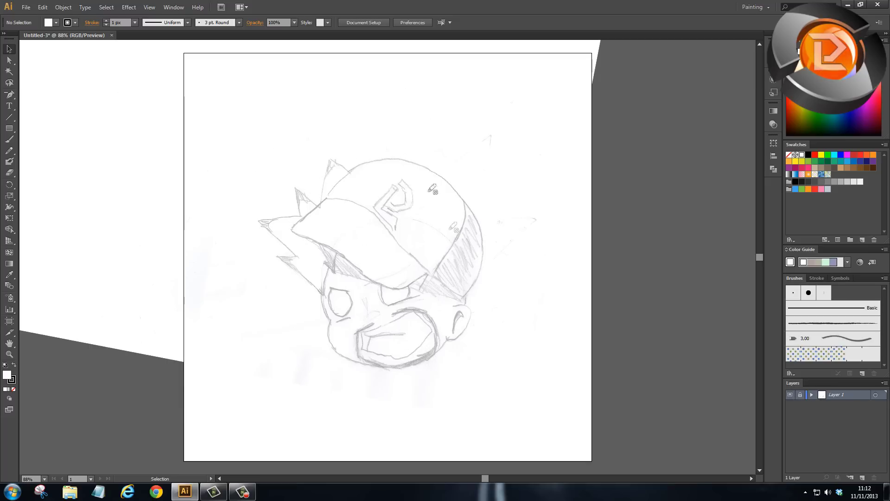
pyautogui.click(800, 394)
pyautogui.click(457, 394)
pyautogui.click(10, 139)
pyautogui.moveTo(309, 119)
pyautogui.mouseDown()
pyautogui.moveTo(344, 139)
pyautogui.moveTo(354, 196)
pyautogui.moveTo(422, 227)
pyautogui.moveTo(459, 148)
pyautogui.moveTo(404, 173)
pyautogui.moveTo(297, 85)
pyautogui.moveTo(480, 156)
pyautogui.mouseUp()
pyautogui.moveTo(296, 103); pyautogui.dragTo(348, 110)
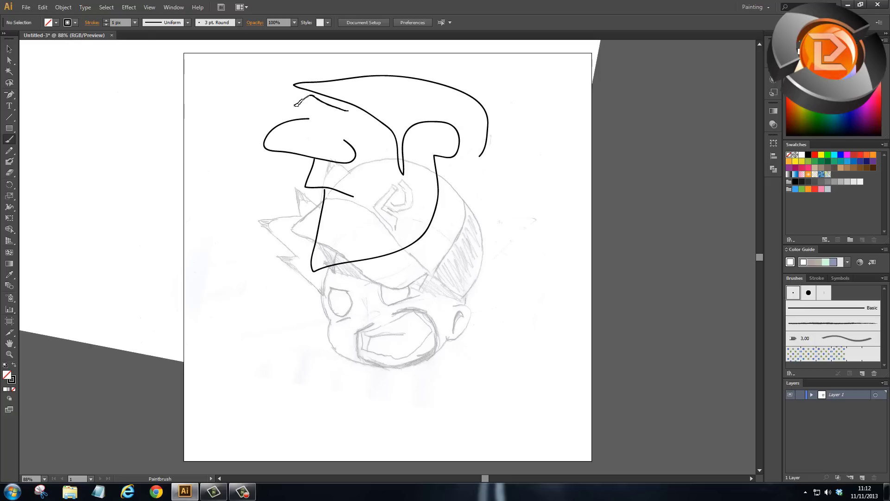
pyautogui.hotkey('ctrl', 'z')
pyautogui.hotkey('ctrl', 'z')
pyautogui.hotkey('ctrl', 'z')
pyautogui.hotkey('ctrl', 'z')
pyautogui.hotkey('ctrl', 'z')
pyautogui.click(801, 395)
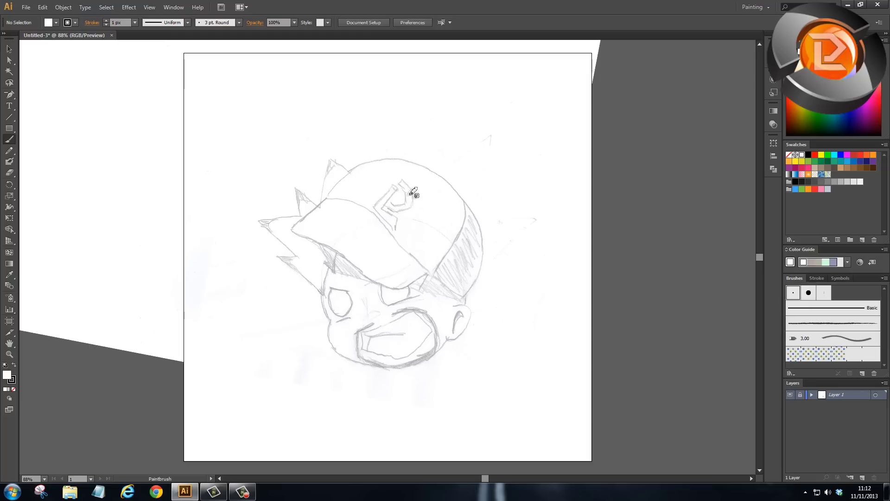
pyautogui.click(9, 49)
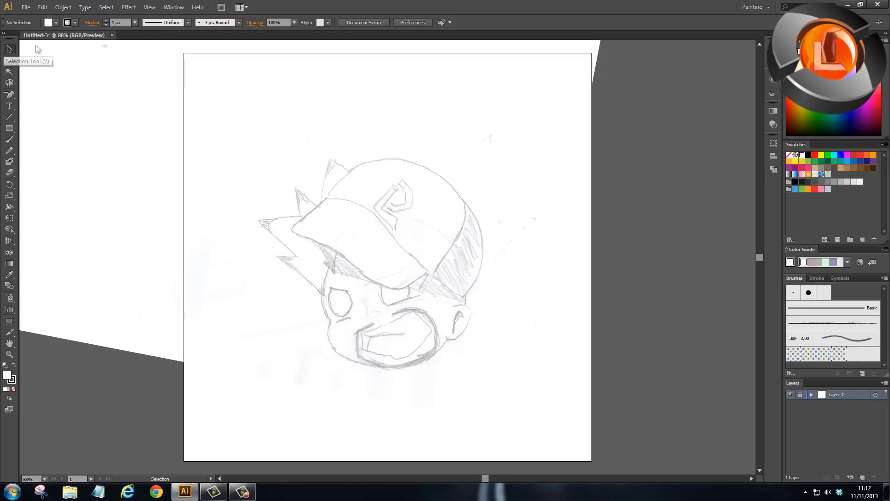
pyautogui.click(862, 478)
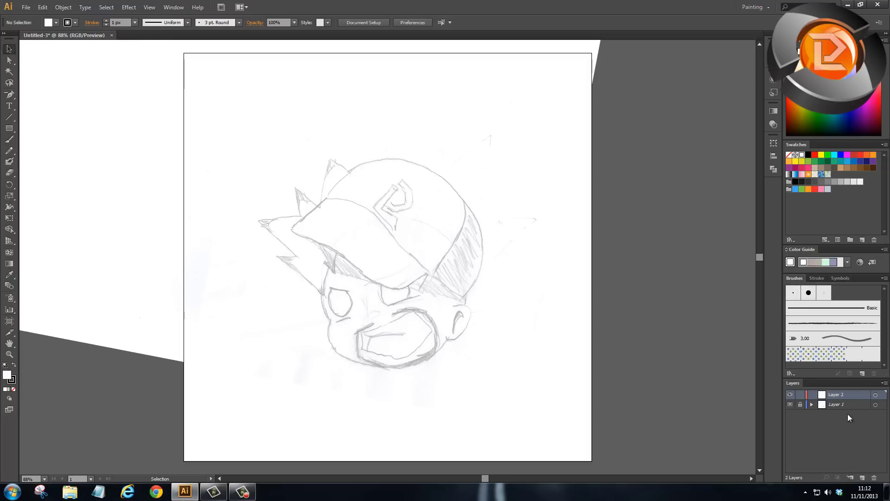
pyautogui.doubleClick(839, 395)
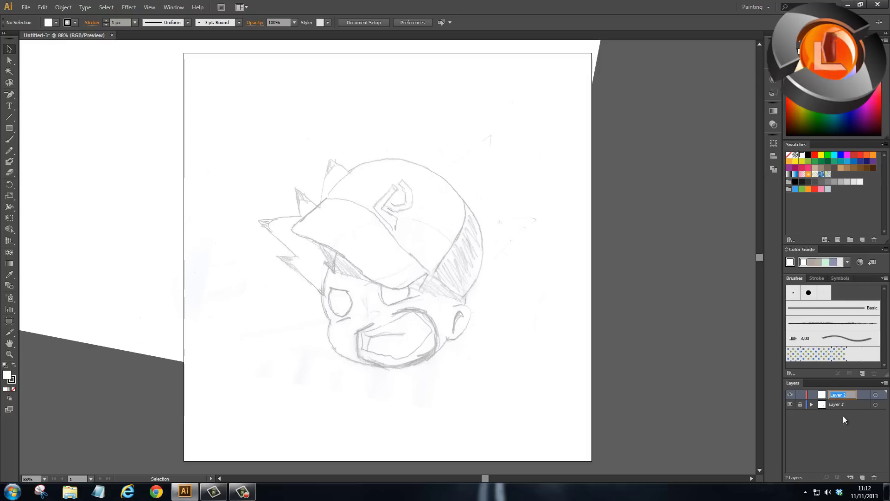
pyautogui.doubleClick(840, 394)
pyautogui.write('Cappel')
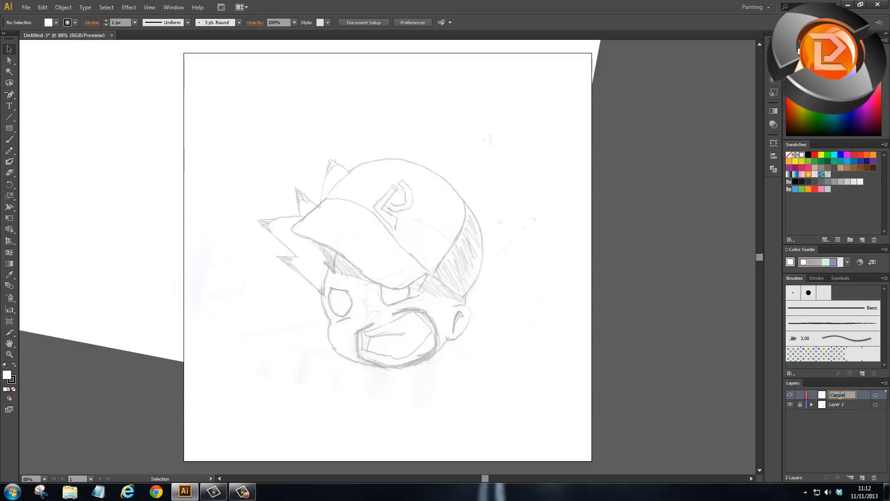
pyautogui.write('lino')
pyautogui.press('Return')
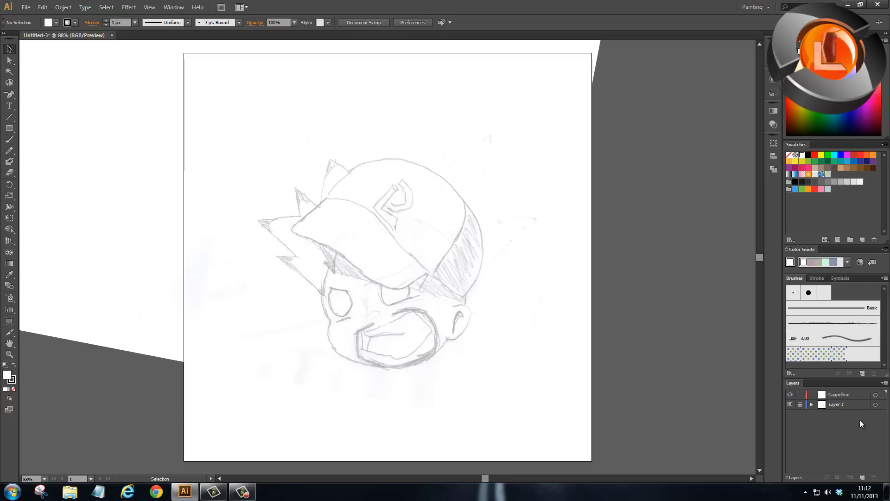
pyautogui.click(831, 396)
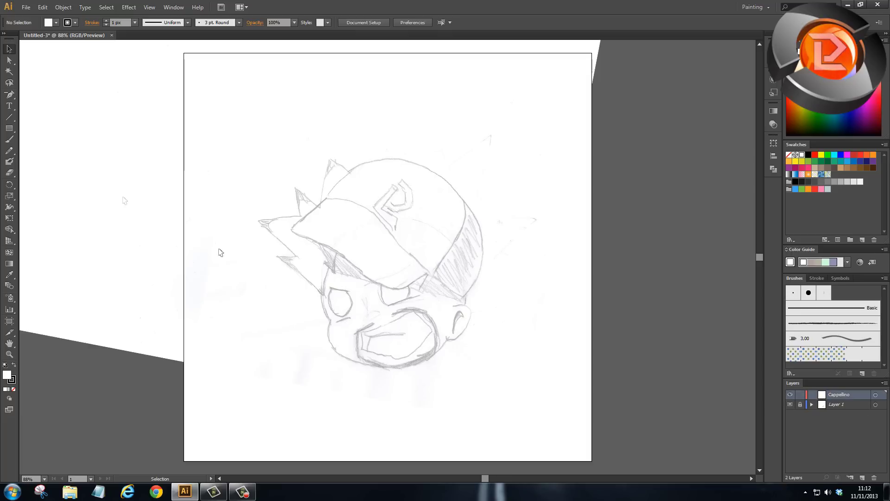
pyautogui.click(359, 236)
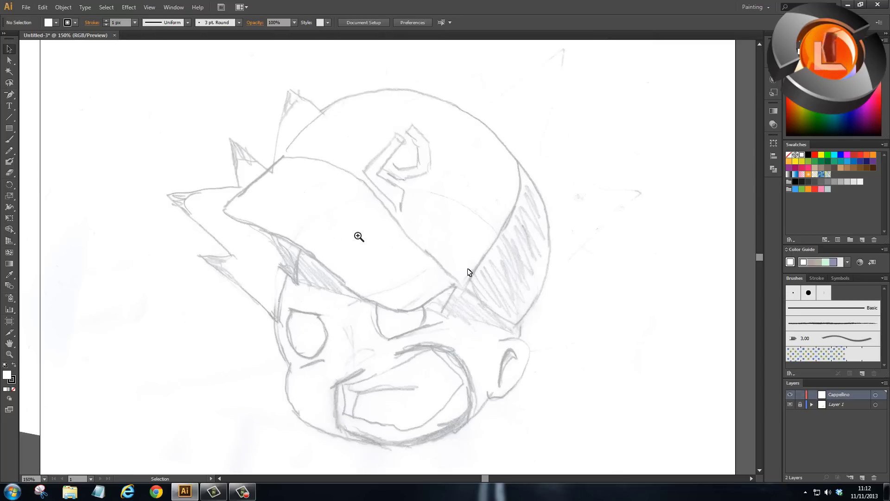
pyautogui.click(359, 236)
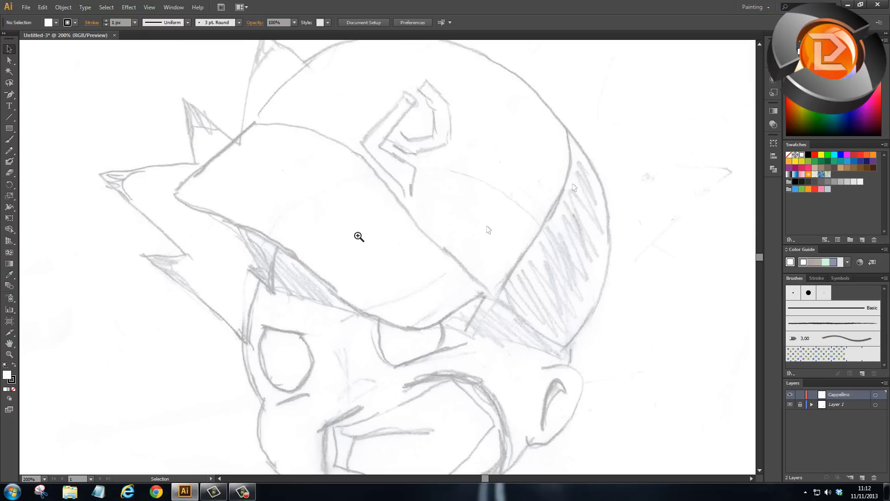
pyautogui.scroll(3, 449, 199)
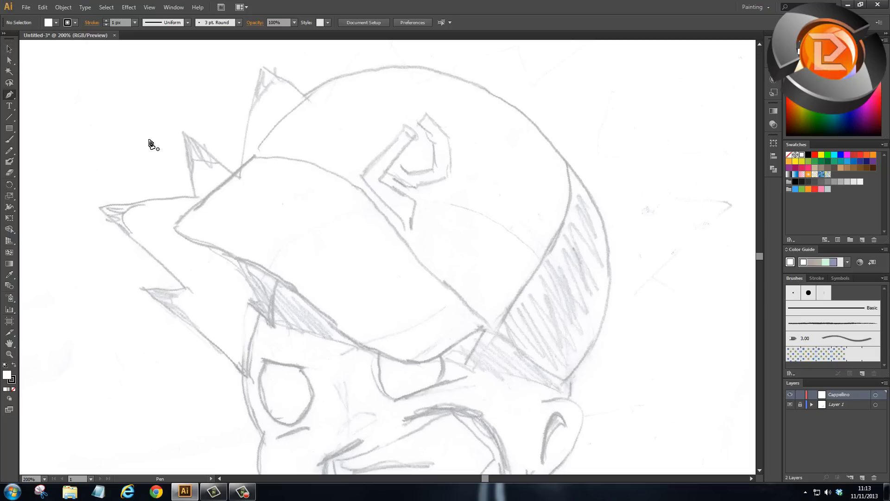
# Step: Start the cap outline at the brim's left corner, discarding a stray point and misplaced curve
pyautogui.press('v')
pyautogui.press('p')
pyautogui.press('v')
pyautogui.click(255, 161)
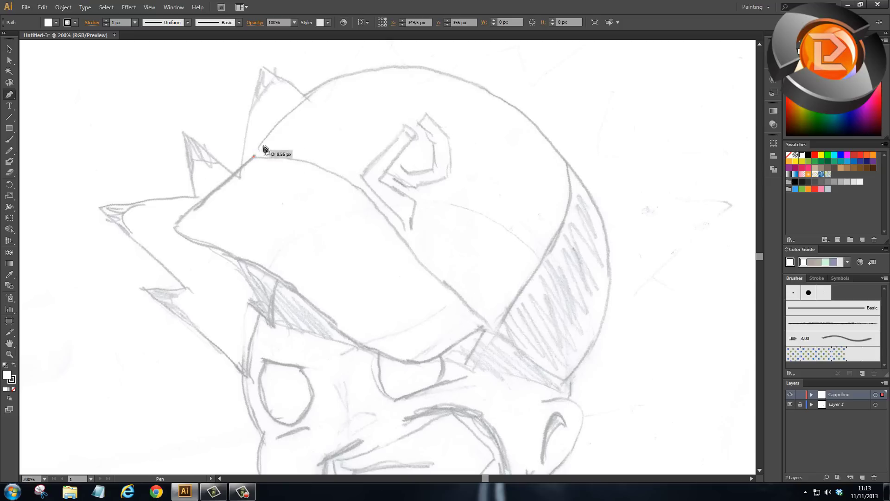
pyautogui.keyDown('ctrl'); pyautogui.click(570, 168); pyautogui.keyUp('ctrl')
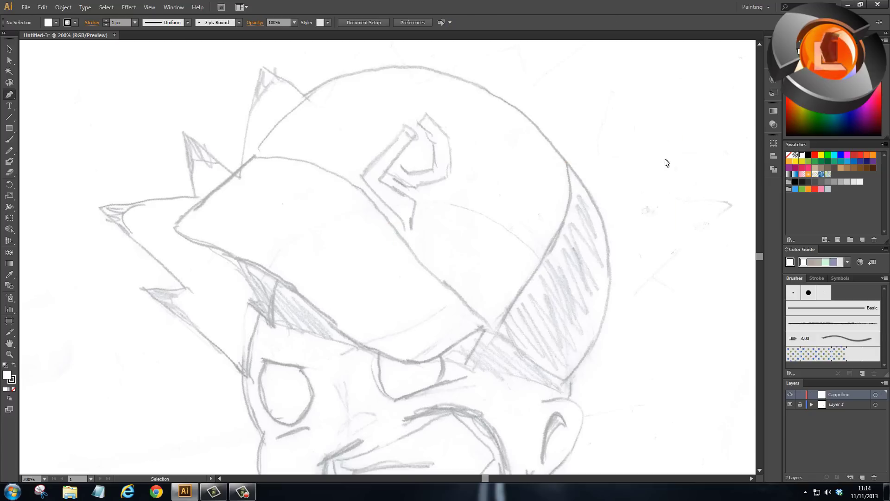
pyautogui.click(252, 157)
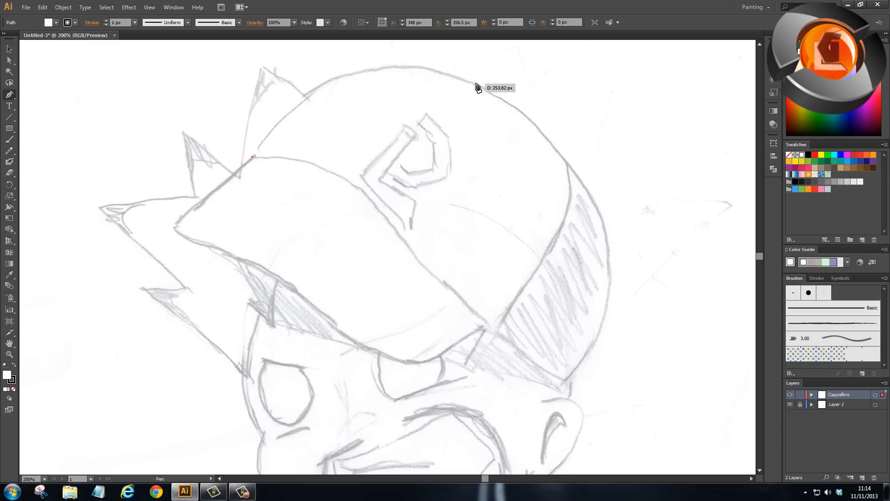
pyautogui.click(566, 162)
pyautogui.moveTo(567, 163)
pyautogui.mouseDown()
pyautogui.moveTo(739, 304)
pyautogui.moveTo(684, 334)
pyautogui.mouseUp()
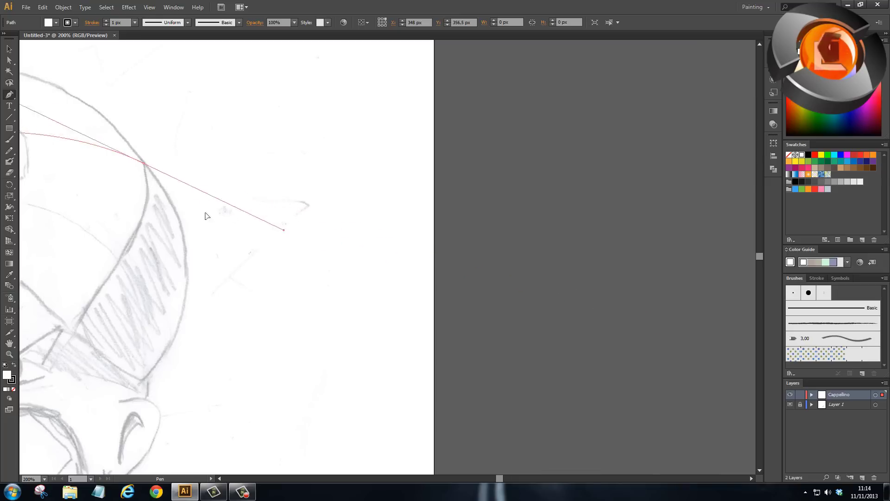
pyautogui.moveTo(684, 334); pyautogui.dragTo(188, 211)
pyautogui.press('Escape')
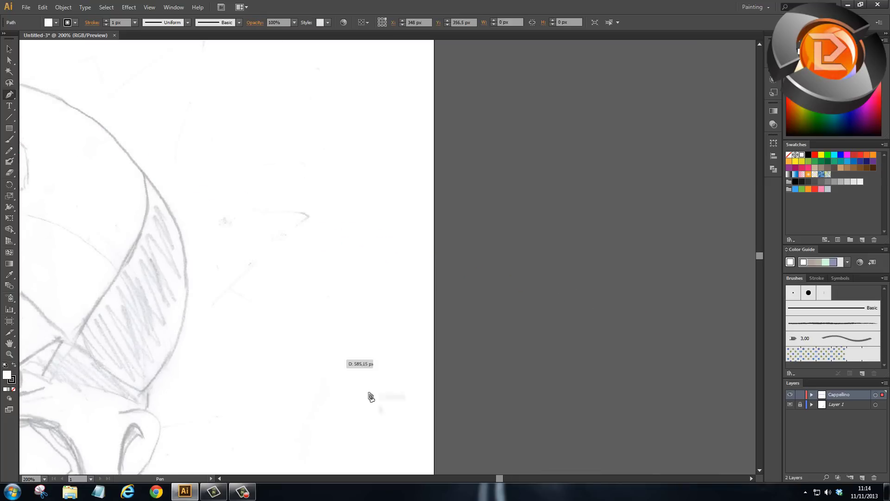
pyautogui.hscroll(-2, 415, 341)
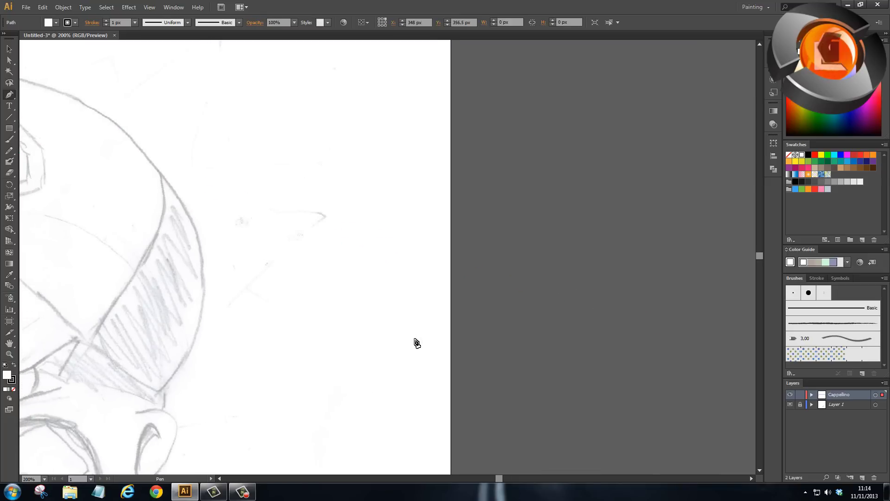
pyautogui.hscroll(-10, 417, 343)
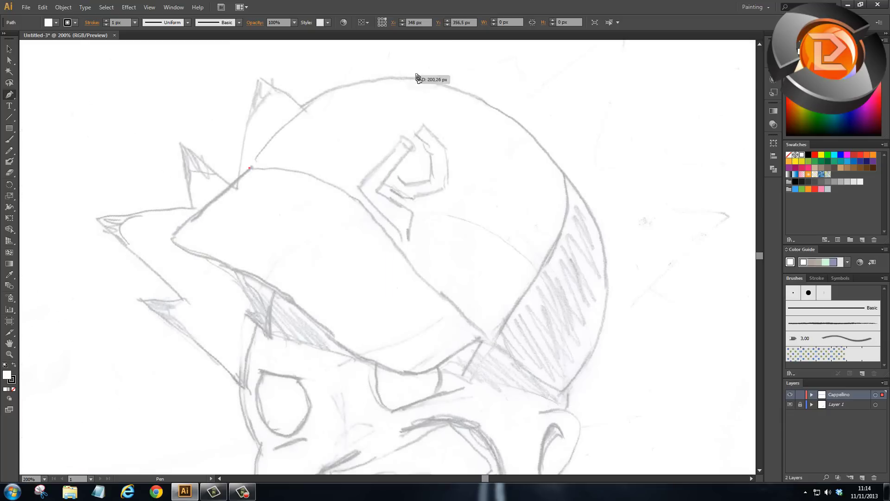
# Step: Arc the path over the top of the cap's crown
pyautogui.moveTo(447, 85); pyautogui.dragTo(583, 128)
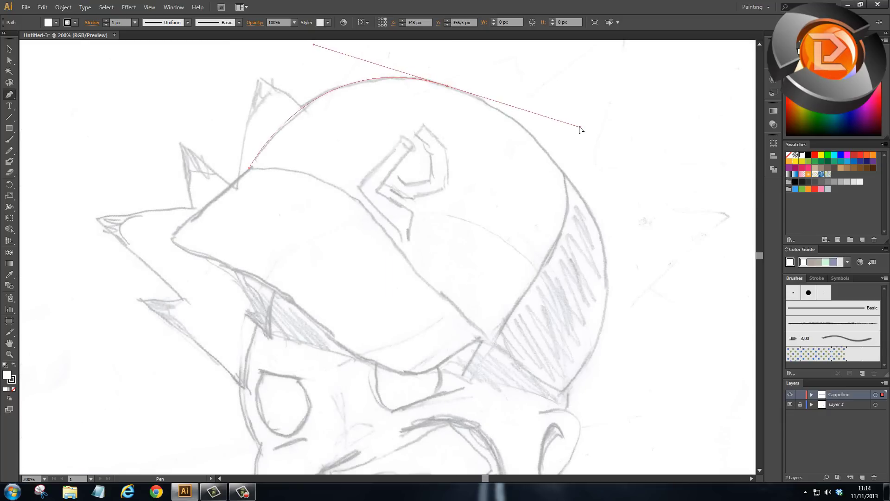
pyautogui.moveTo(580, 129); pyautogui.dragTo(580, 128)
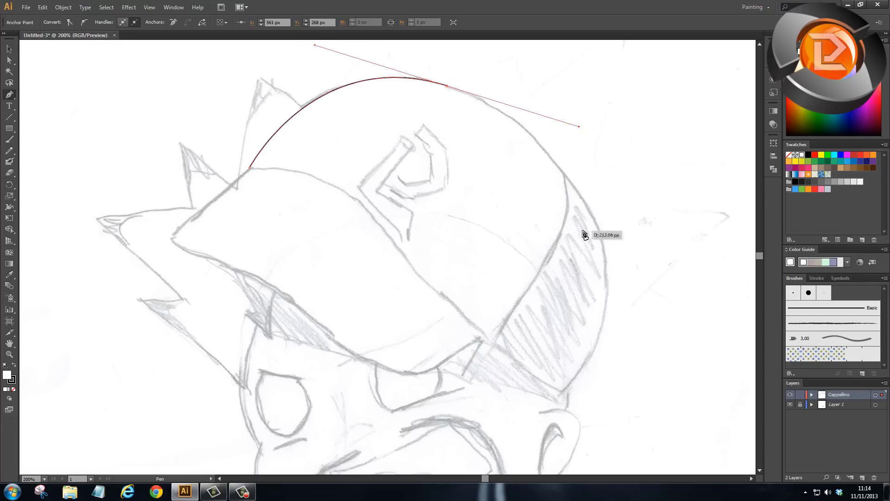
pyautogui.click(565, 176)
pyautogui.moveTo(564, 179)
pyautogui.mouseDown()
pyautogui.moveTo(567, 125)
pyautogui.moveTo(550, 105)
pyautogui.mouseUp()
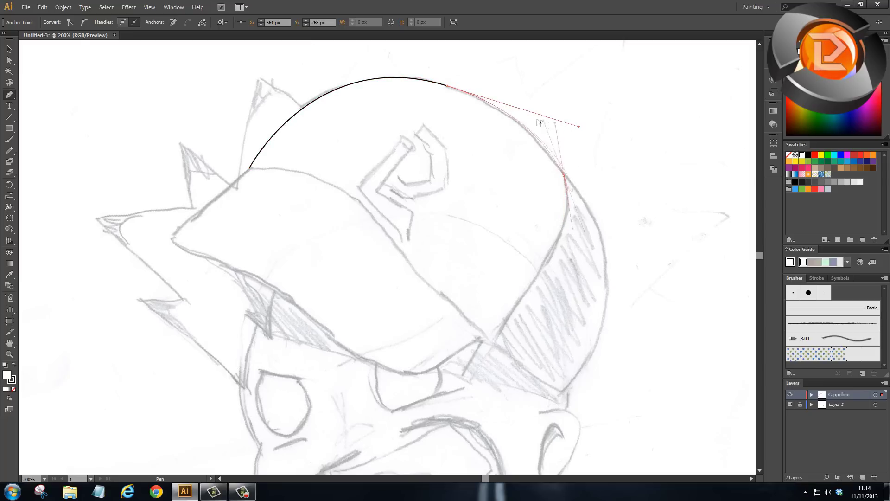
pyautogui.hotkey('ctrl', 'z')
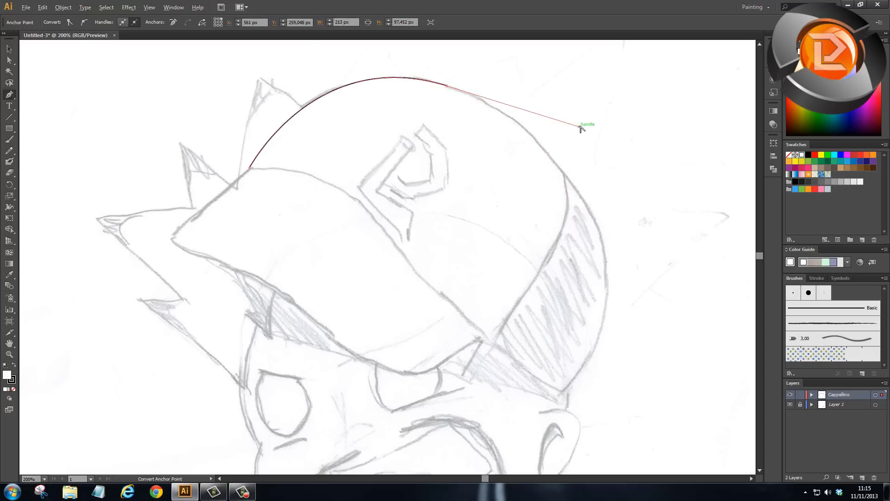
pyautogui.moveTo(580, 127); pyautogui.dragTo(448, 88)
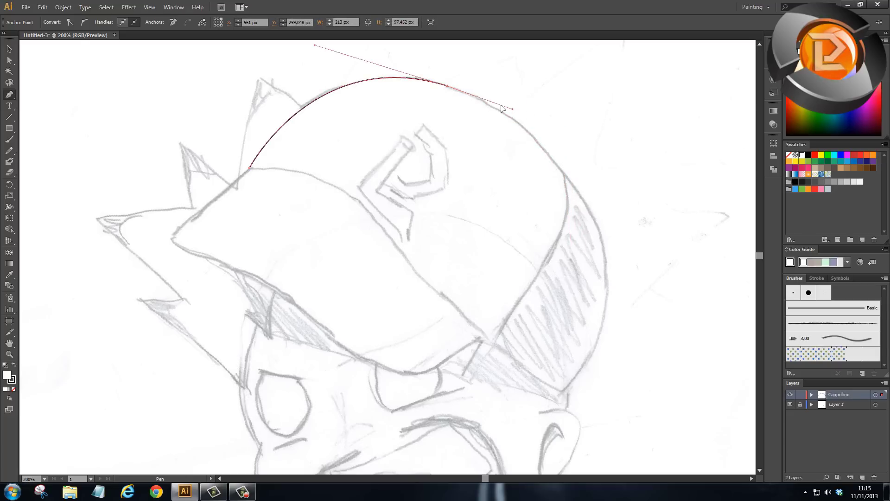
pyautogui.click(448, 89)
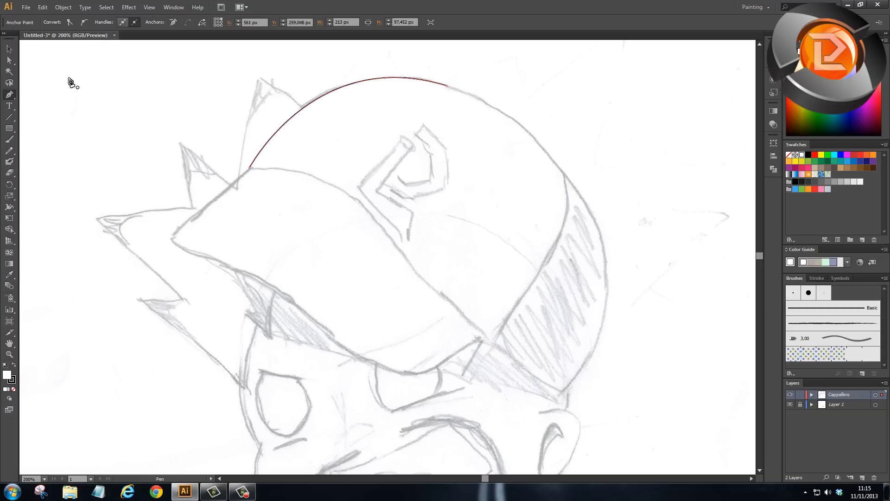
# Step: Continue the outline down the cap's right side to the brim's lower right corner
pyautogui.click(448, 88)
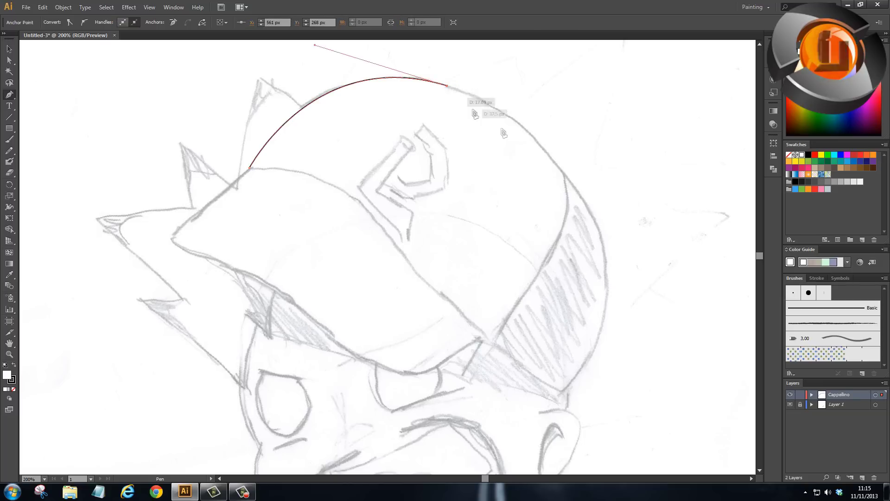
pyautogui.click(565, 176)
pyautogui.moveTo(567, 180); pyautogui.dragTo(602, 243)
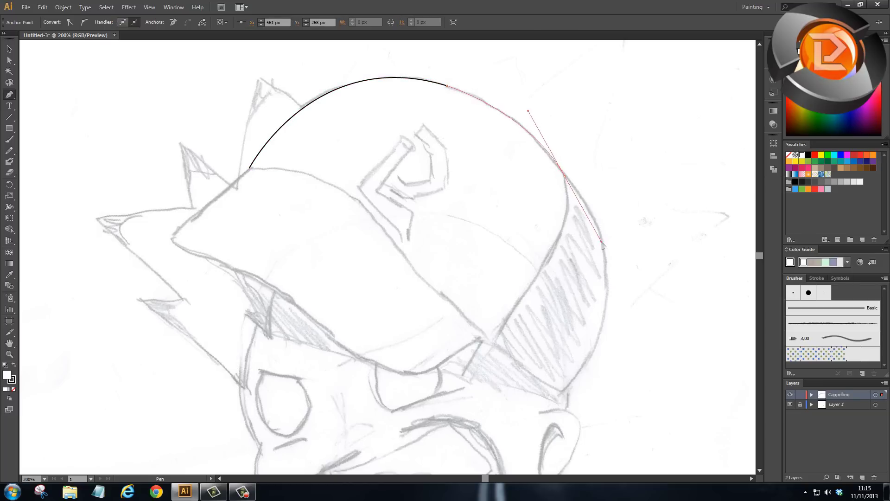
pyautogui.moveTo(603, 245); pyautogui.dragTo(605, 244)
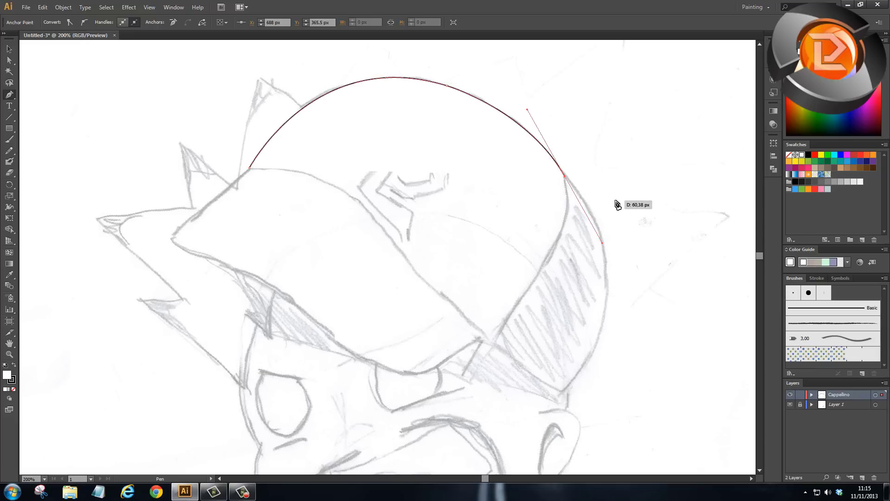
pyautogui.keyDown('alt'); pyautogui.click(604, 244); pyautogui.keyUp('alt')
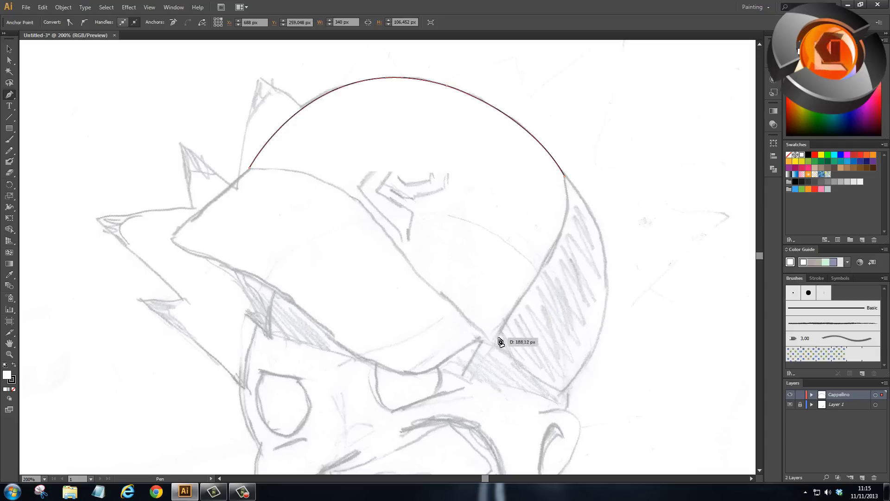
pyautogui.moveTo(496, 342)
pyautogui.mouseDown()
pyautogui.moveTo(380, 461)
pyautogui.moveTo(410, 451)
pyautogui.mouseUp()
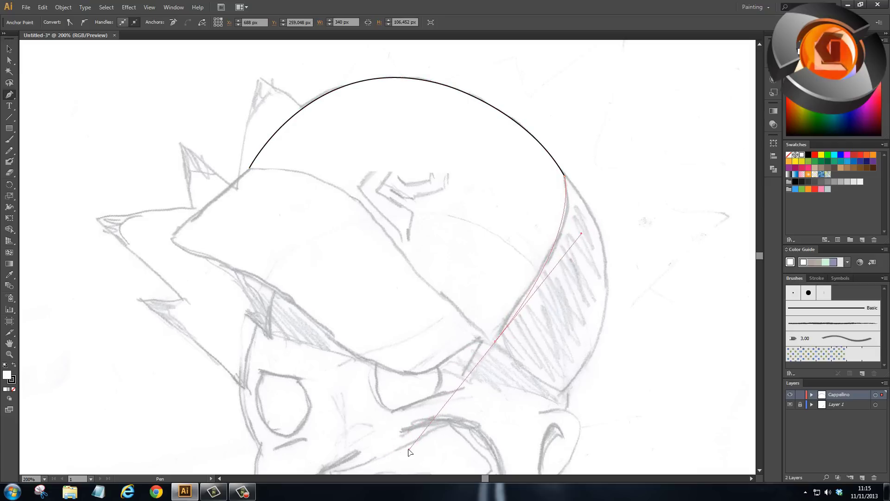
pyautogui.keyDown('ctrl'); pyautogui.click(497, 378); pyautogui.keyUp('ctrl')
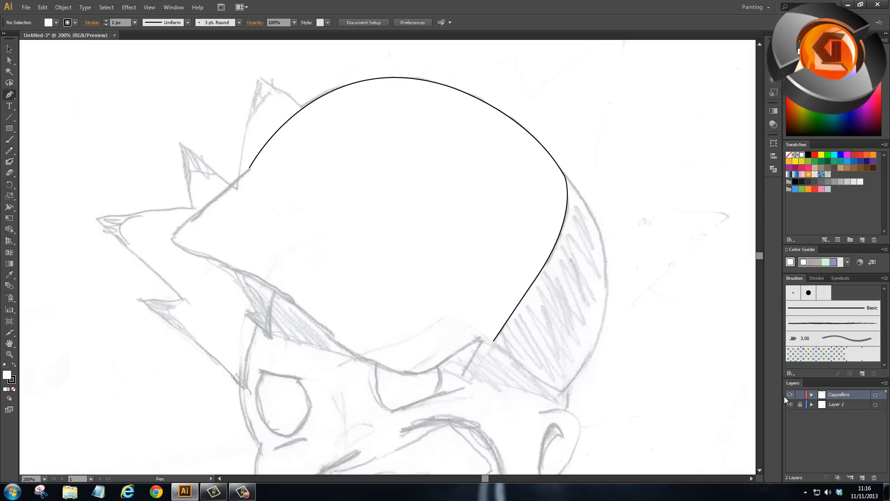
pyautogui.click(791, 395)
# Step: Select the cap outline, try white and pure red fills, then set its fill back to None
pyautogui.click(790, 395)
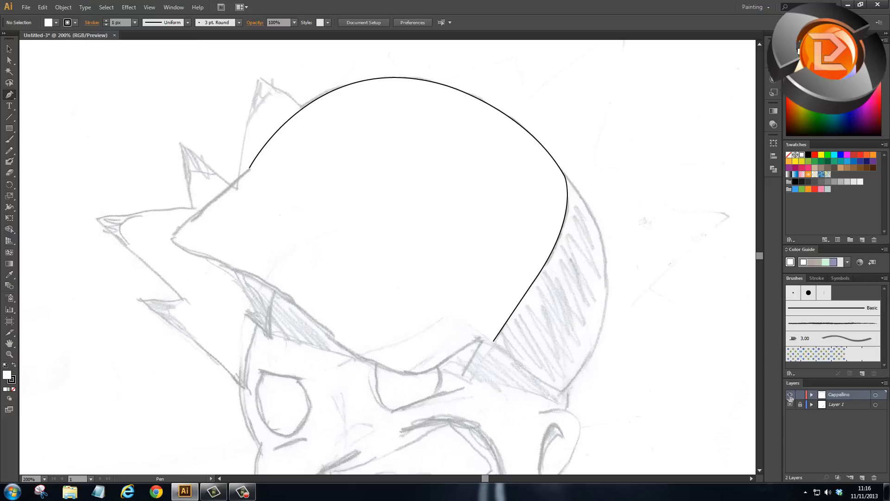
pyautogui.press('v')
pyautogui.click(506, 338)
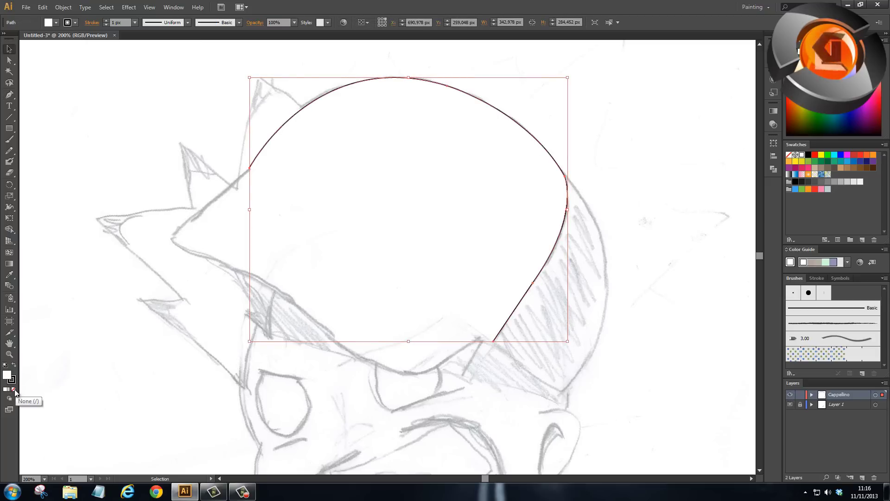
pyautogui.click(16, 393)
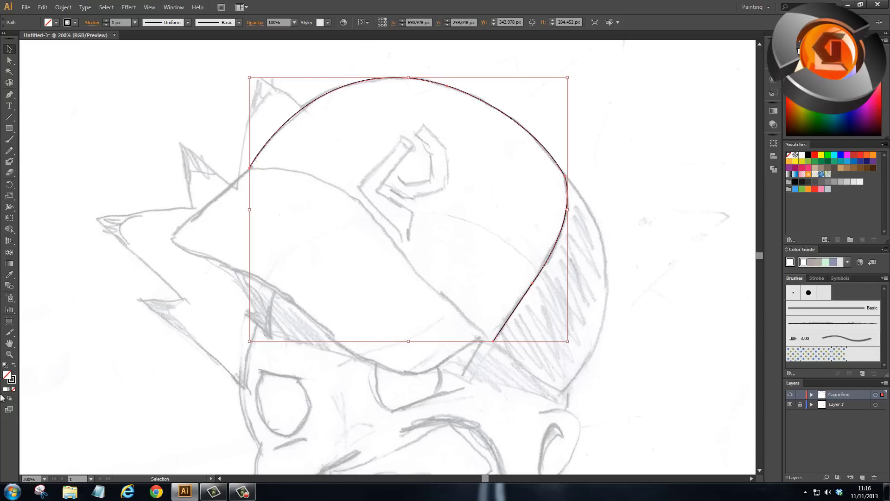
pyautogui.click(6, 391)
pyautogui.doubleClick(7, 375)
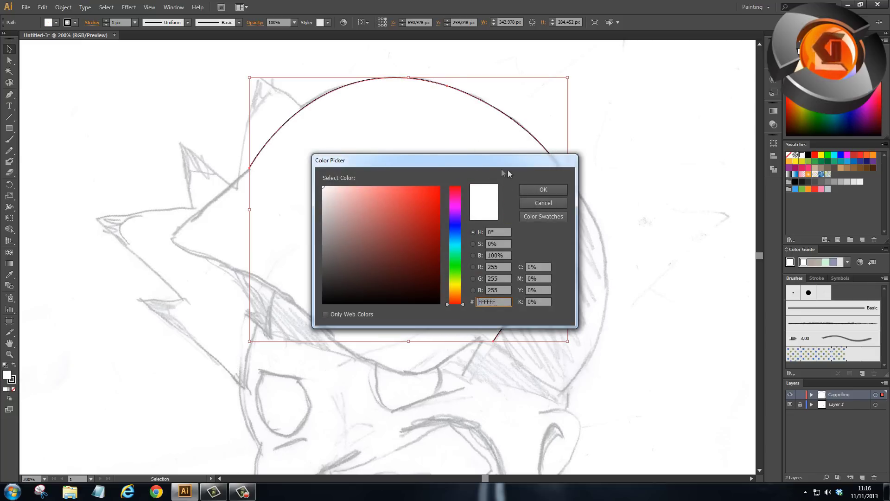
pyautogui.press('BackSpace')
pyautogui.press('BackSpace')
pyautogui.press('BackSpace')
pyautogui.write('0000')
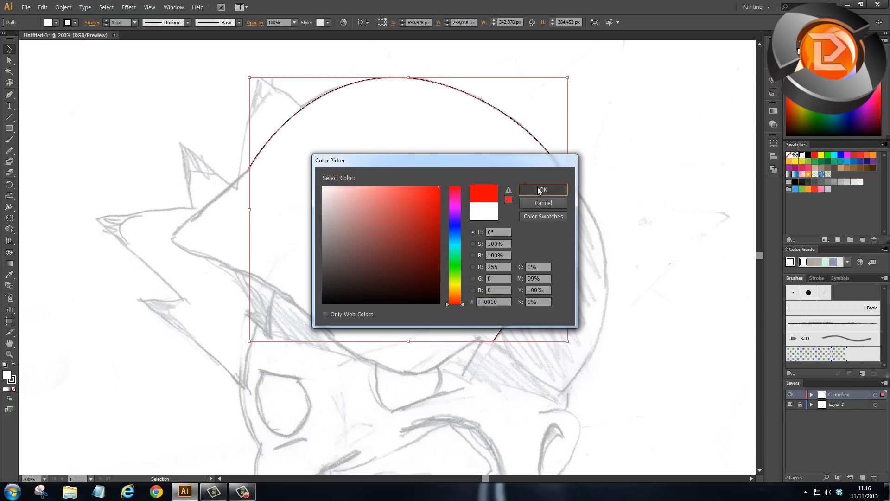
pyautogui.click(539, 191)
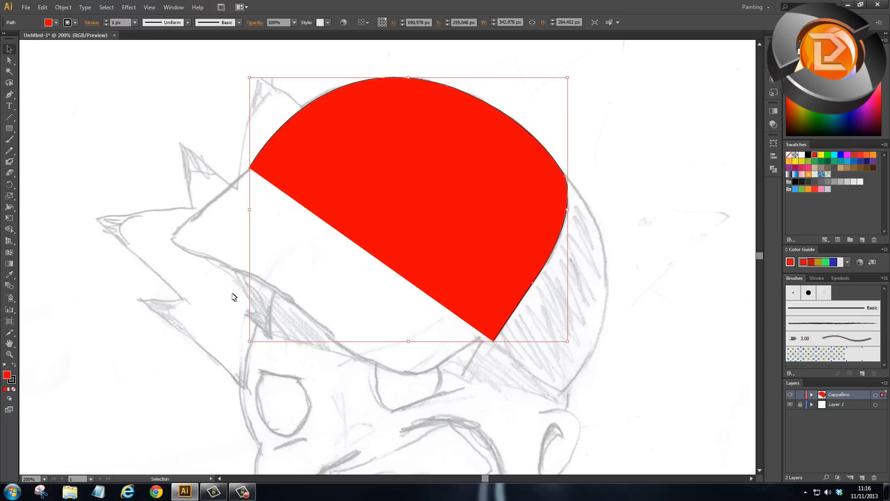
pyautogui.click(14, 390)
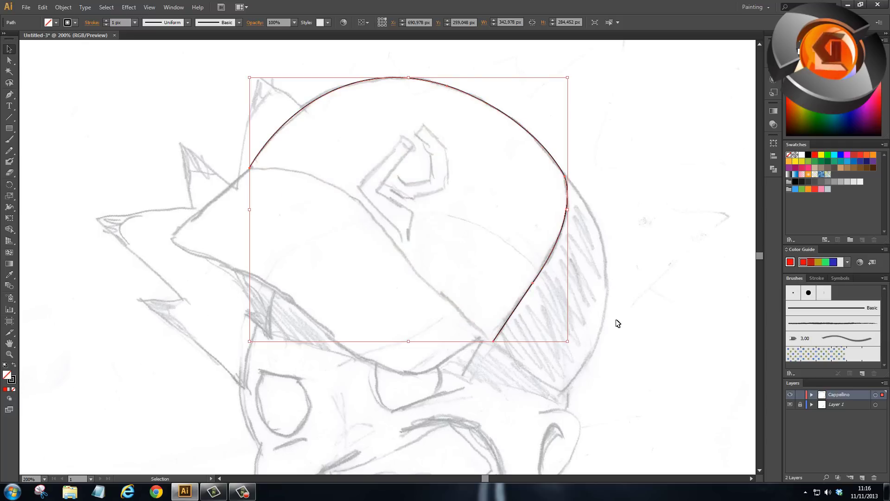
pyautogui.click(515, 361)
# Step: Extend the crown path along the visor edge and close it at its lower corner
pyautogui.press('p')
pyautogui.click(249, 168)
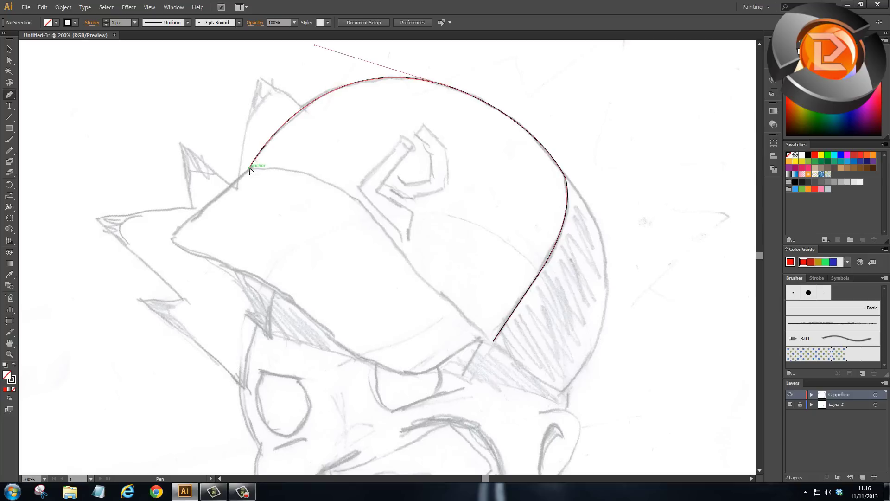
pyautogui.moveTo(377, 222); pyautogui.dragTo(420, 284)
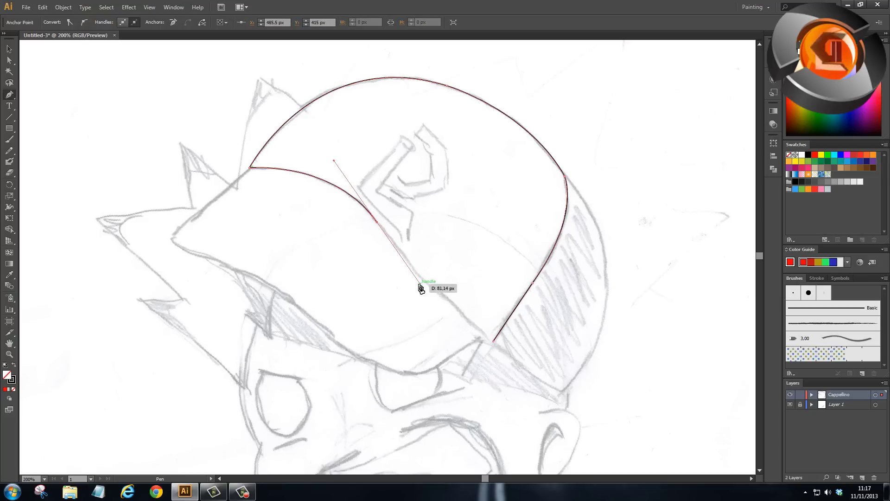
pyautogui.click(377, 223)
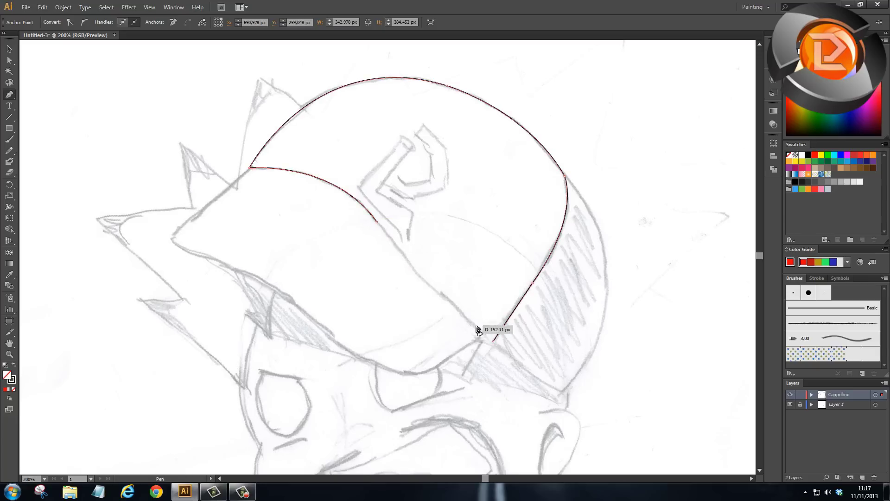
pyautogui.moveTo(458, 310); pyautogui.dragTo(492, 334)
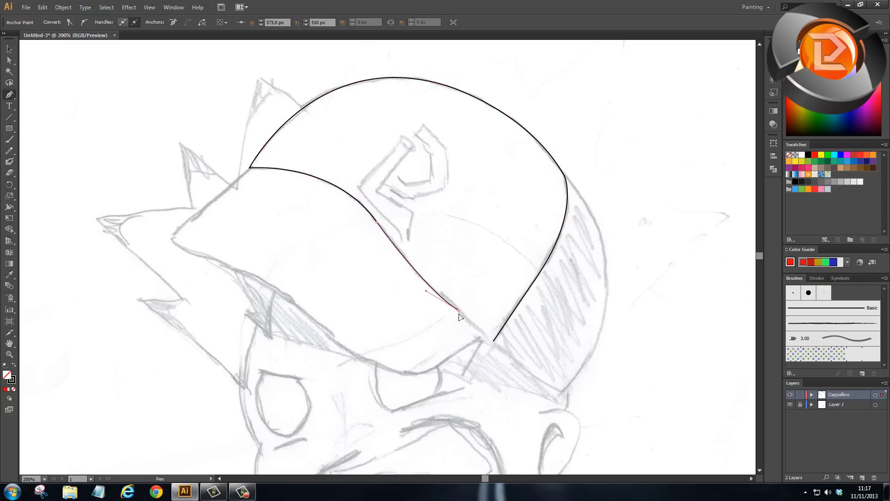
pyautogui.moveTo(458, 310); pyautogui.dragTo(487, 338)
pyautogui.click(494, 341)
pyautogui.click(493, 341)
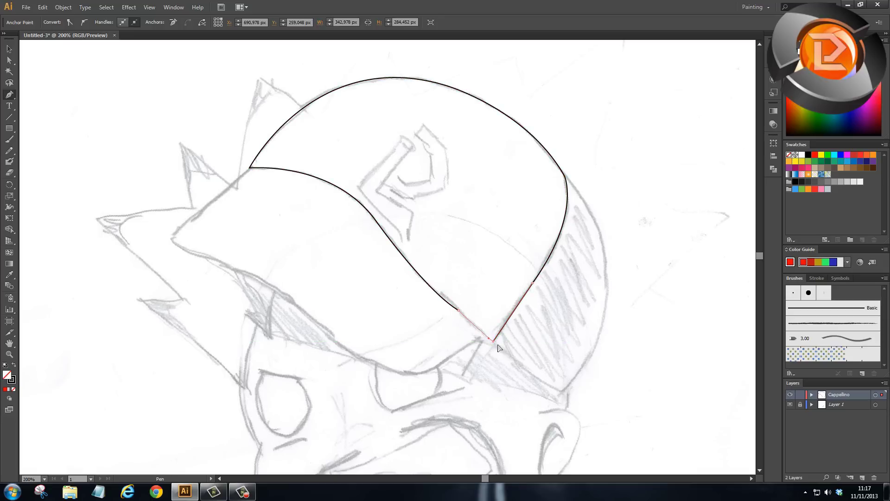
# Step: Draw the cap brim as a curved outline along its underside
pyautogui.click(250, 168)
pyautogui.moveTo(172, 238); pyautogui.dragTo(270, 286)
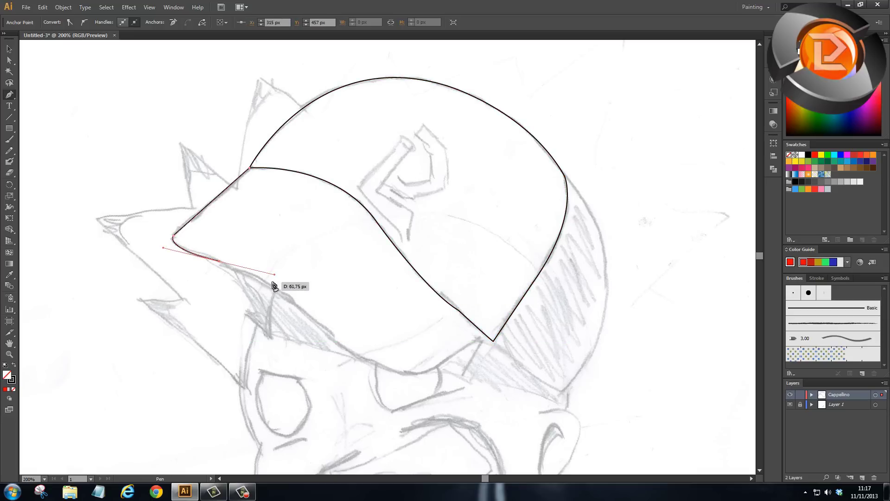
pyautogui.moveTo(272, 276); pyautogui.dragTo(382, 384)
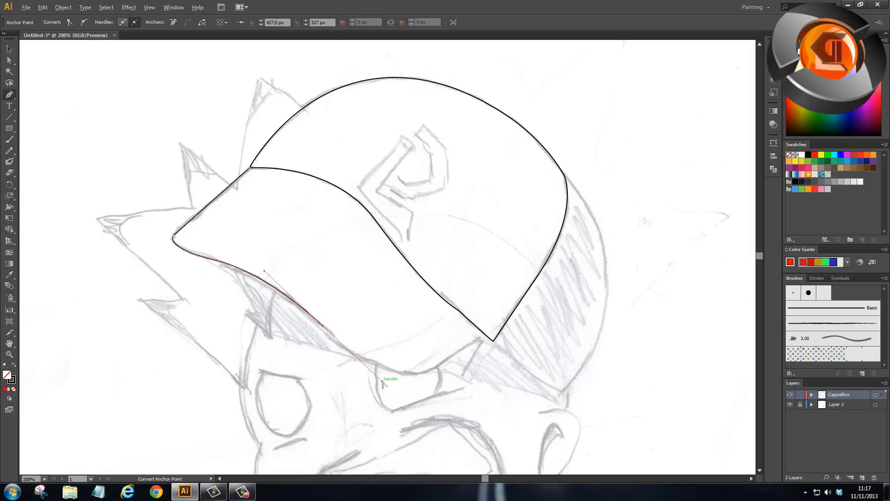
pyautogui.click(323, 326)
pyautogui.click(378, 364)
pyautogui.moveTo(461, 349); pyautogui.dragTo(505, 306)
pyautogui.click(484, 333)
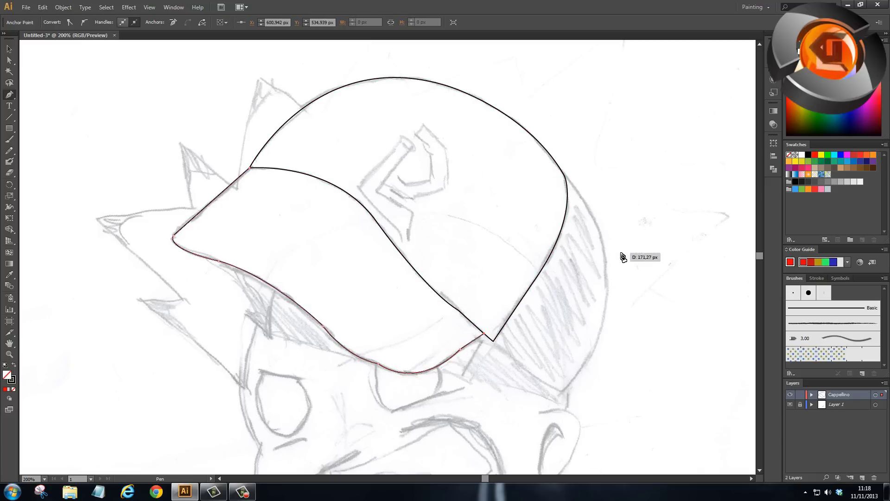
# Step: Trace the cap's right back panel down to its tip and join it to the brim corner
pyautogui.scroll(-1, 614, 306)
pyautogui.click(565, 151)
pyautogui.click(605, 223)
pyautogui.click(607, 259)
pyautogui.click(596, 320)
pyautogui.click(583, 345)
pyautogui.click(559, 384)
pyautogui.click(493, 316)
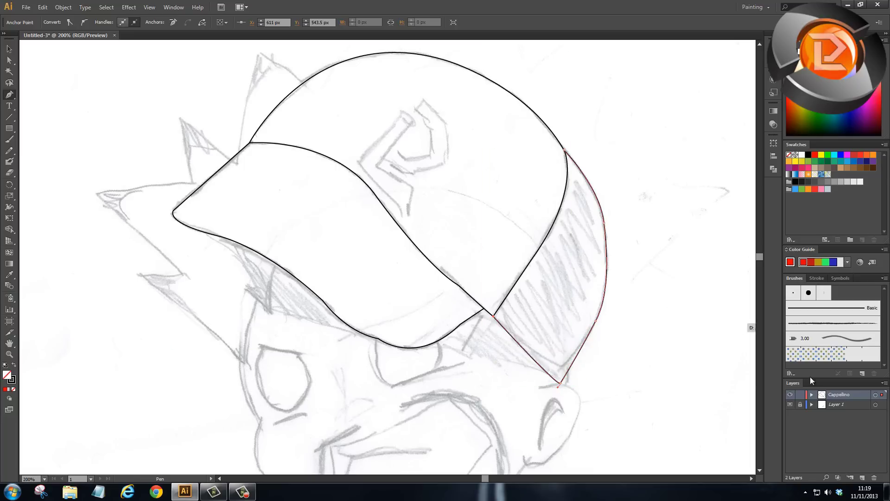
pyautogui.click(790, 405)
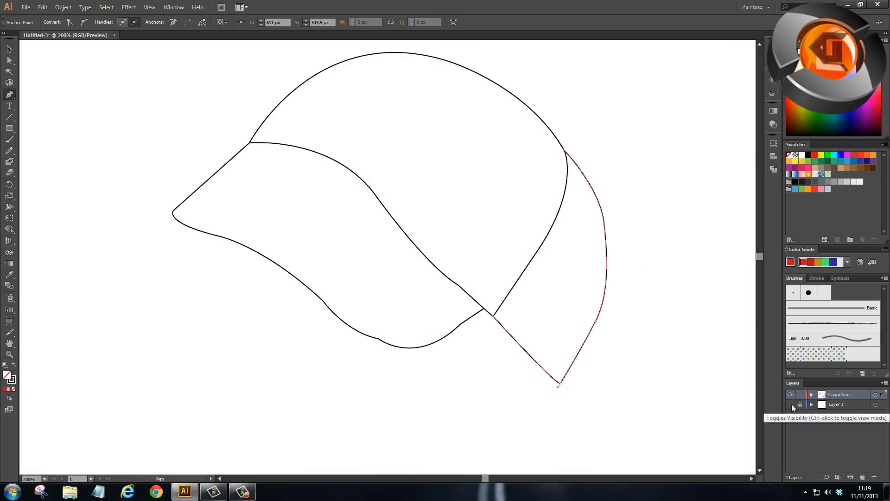
# Step: Toggle the Layer 1 sketch visibility on and off, leaving it hidden
pyautogui.click(791, 405)
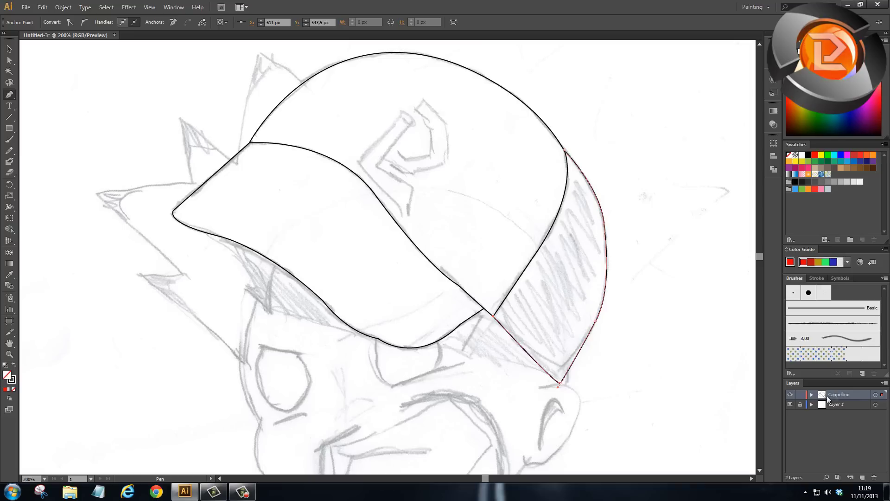
pyautogui.click(790, 405)
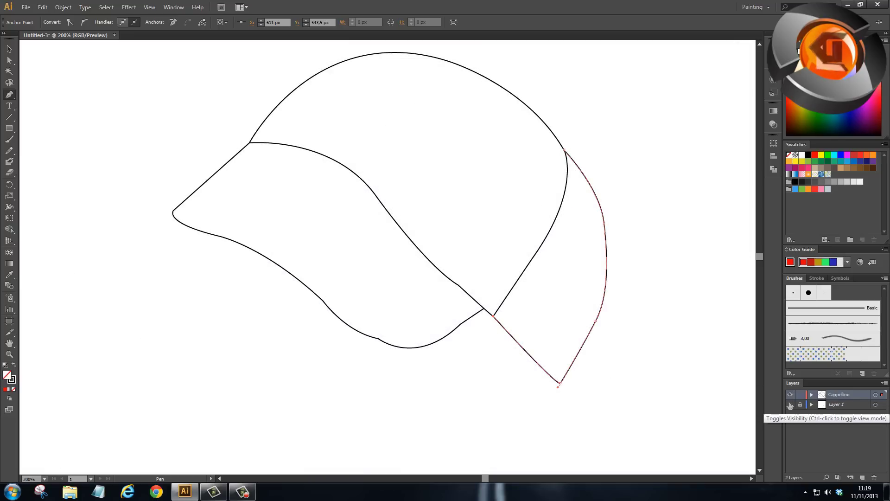
# Step: Give the cap outlines a uniform 3 px stroke after trying a tapered width profile
pyautogui.click(790, 405)
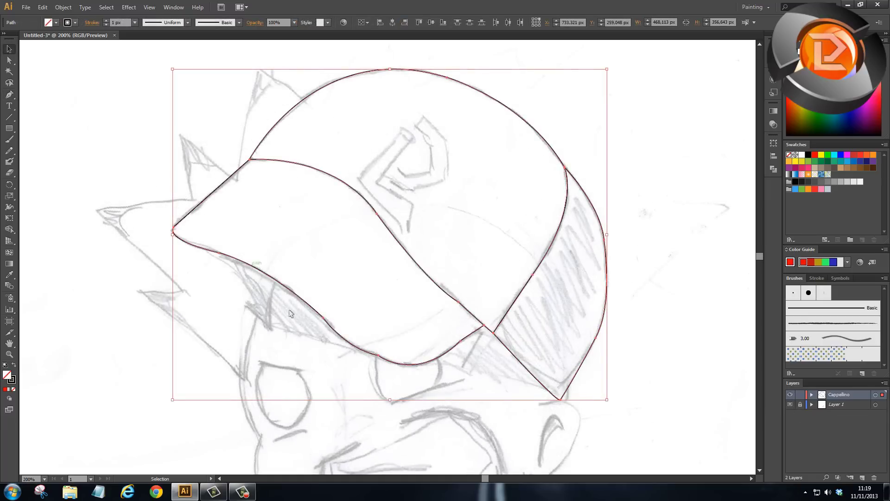
pyautogui.click(206, 24)
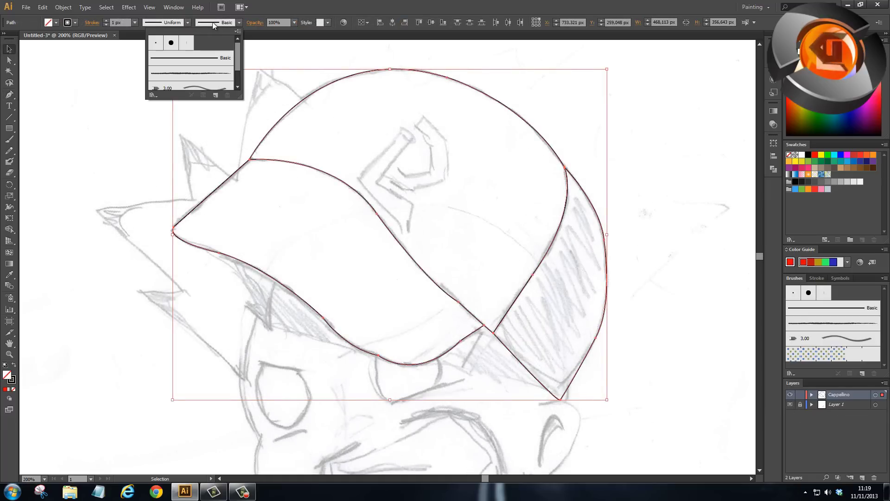
pyautogui.click(188, 22)
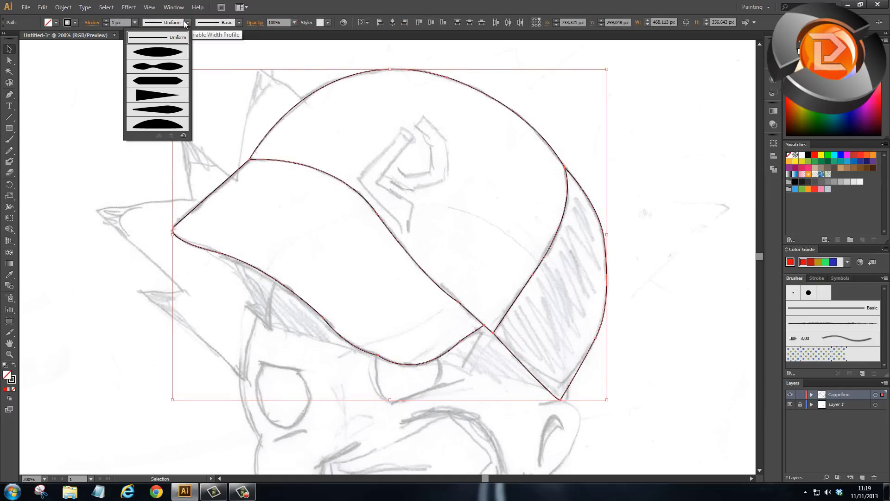
pyautogui.click(169, 56)
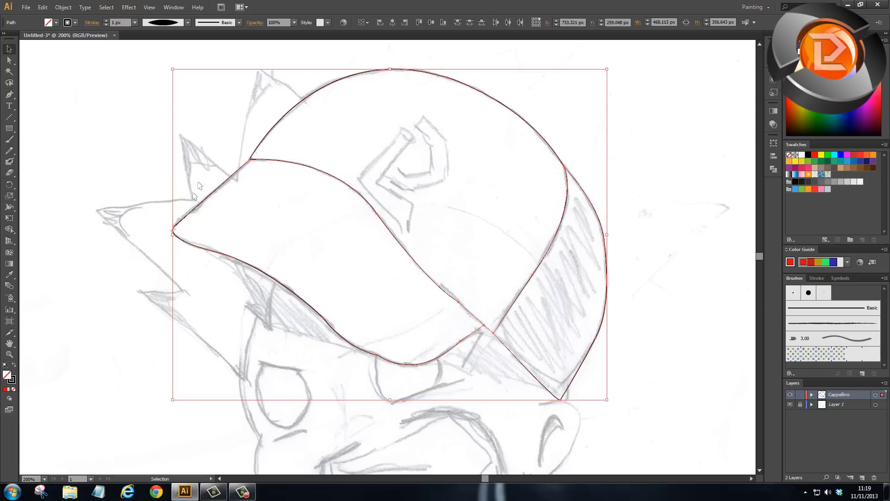
pyautogui.click(187, 22)
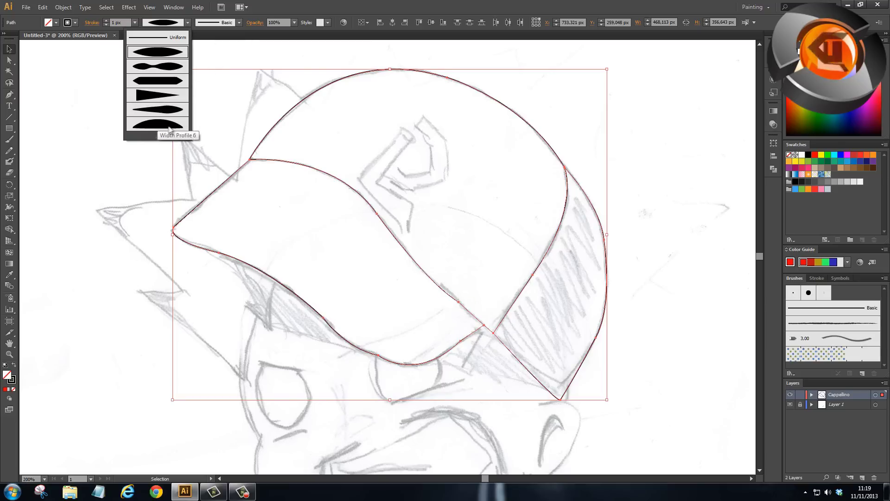
pyautogui.click(151, 38)
pyautogui.click(134, 22)
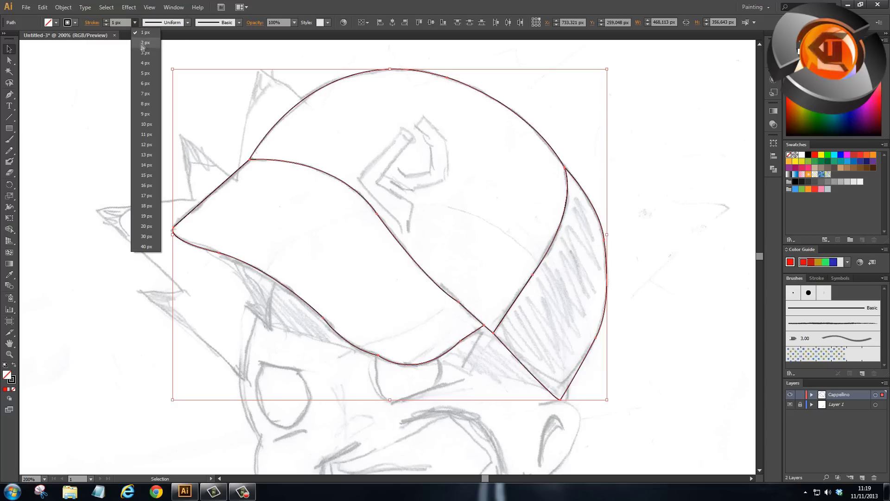
pyautogui.click(145, 42)
pyautogui.click(135, 22)
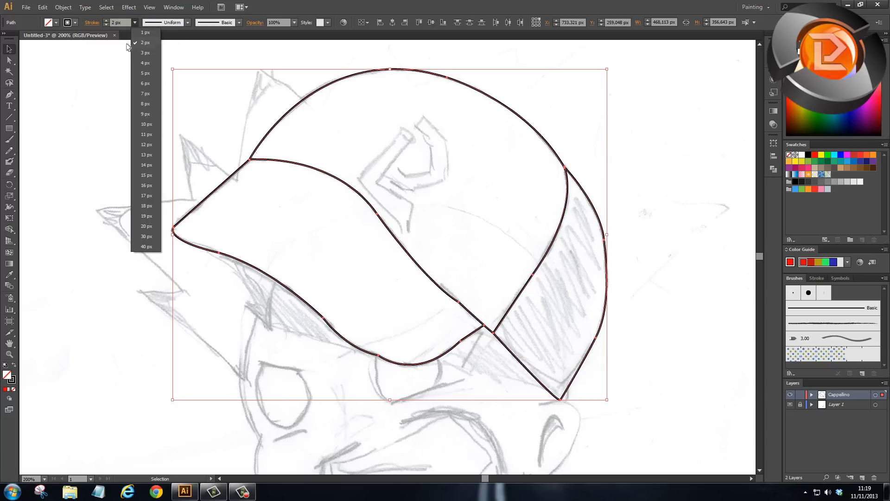
pyautogui.click(147, 56)
pyautogui.click(244, 186)
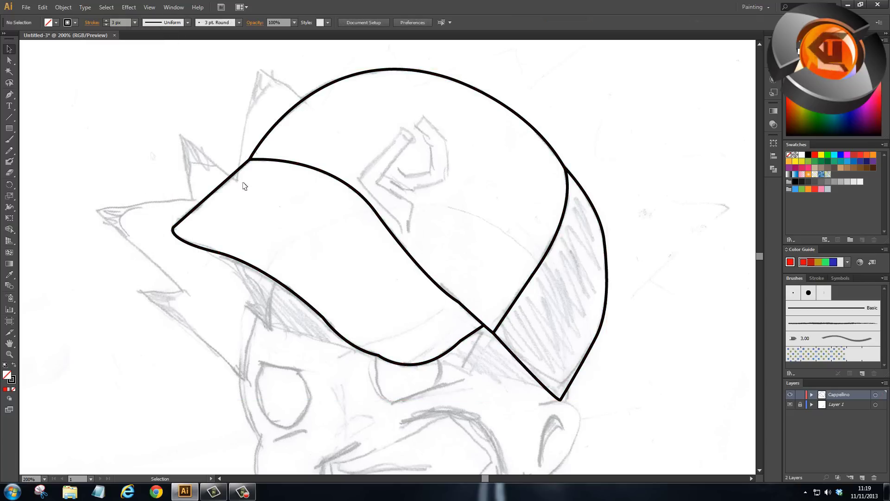
# Step: Add a new empty Layer 3 above the Cappellino layer
pyautogui.scroll(-2, 452, 247)
pyautogui.scroll(3, 452, 190)
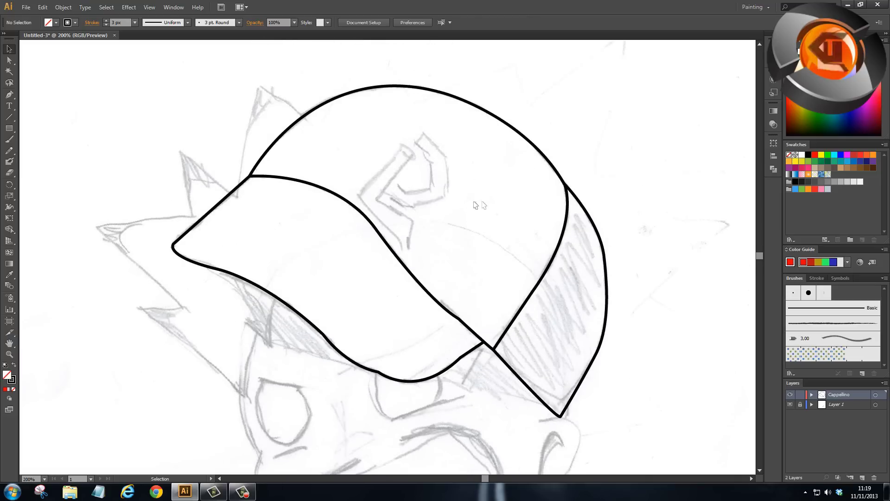
pyautogui.scroll(-2, 533, 215)
pyautogui.scroll(-2, 534, 228)
pyautogui.click(863, 477)
pyautogui.click(843, 407)
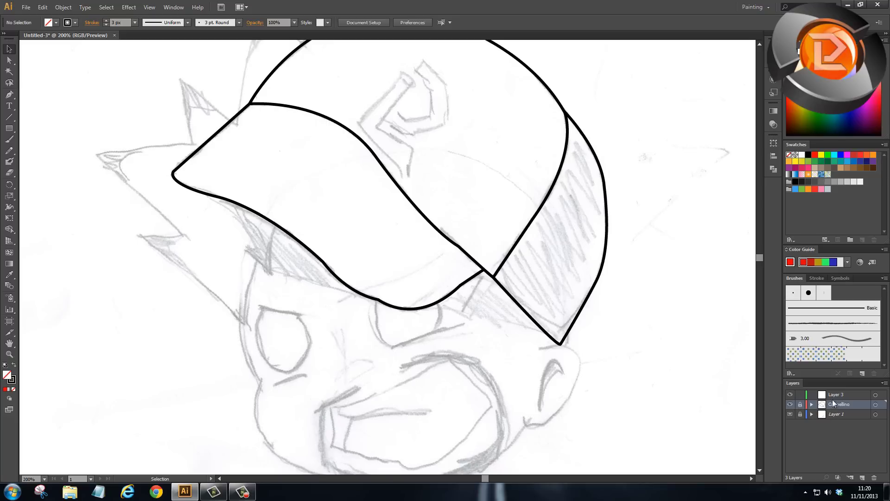
# Step: Rename the new top layer from Layer 3 to 'Capelli'
pyautogui.click(848, 396)
pyautogui.write('Cape')
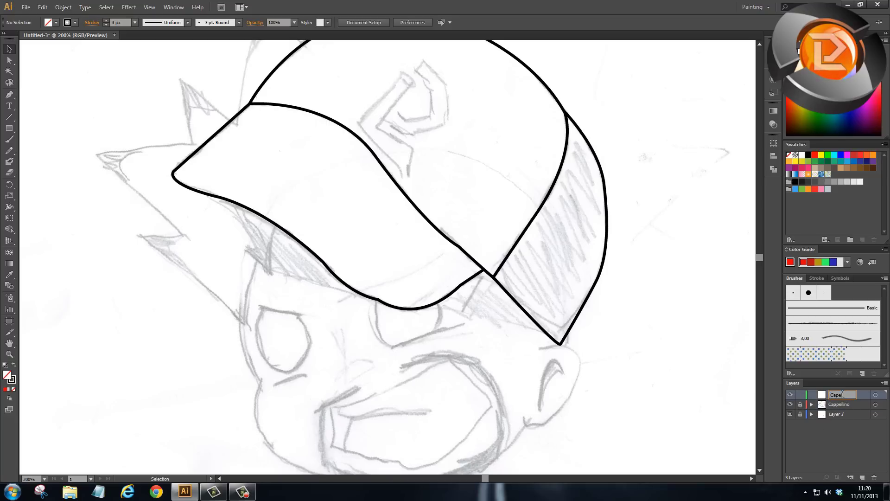
pyautogui.write('li')
pyautogui.press('Return')
pyautogui.scroll(2, 804, 370)
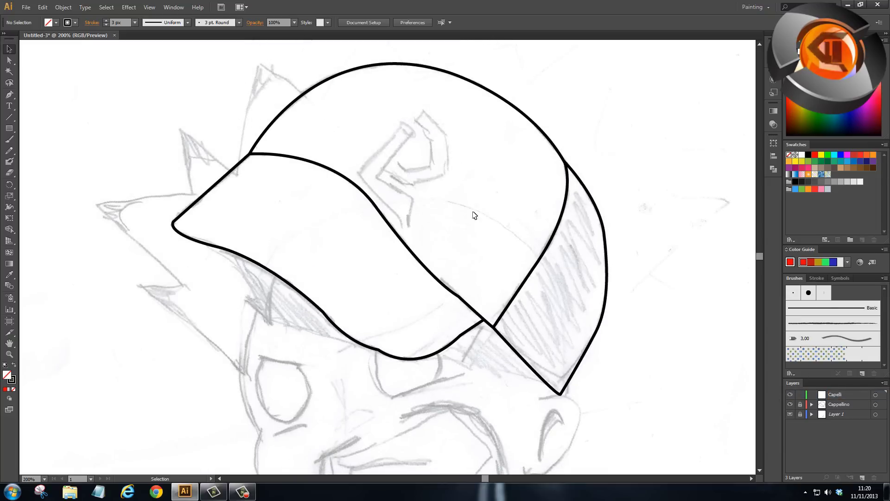
pyautogui.click(9, 95)
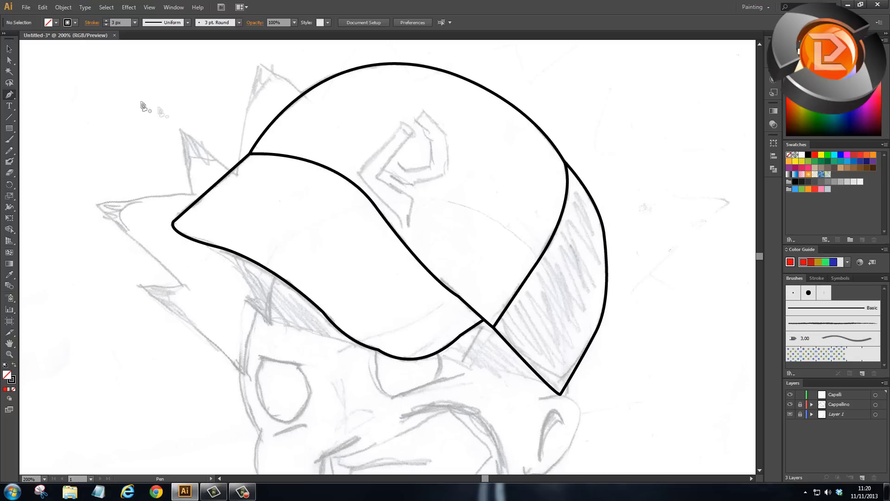
# Step: Begin the hair outline with a first spike rising from the brim's top
pyautogui.click(231, 171)
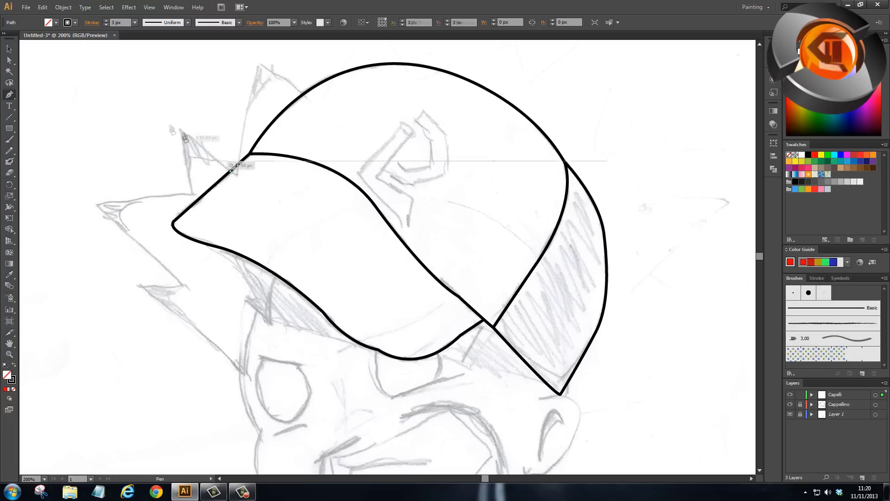
pyautogui.click(181, 126)
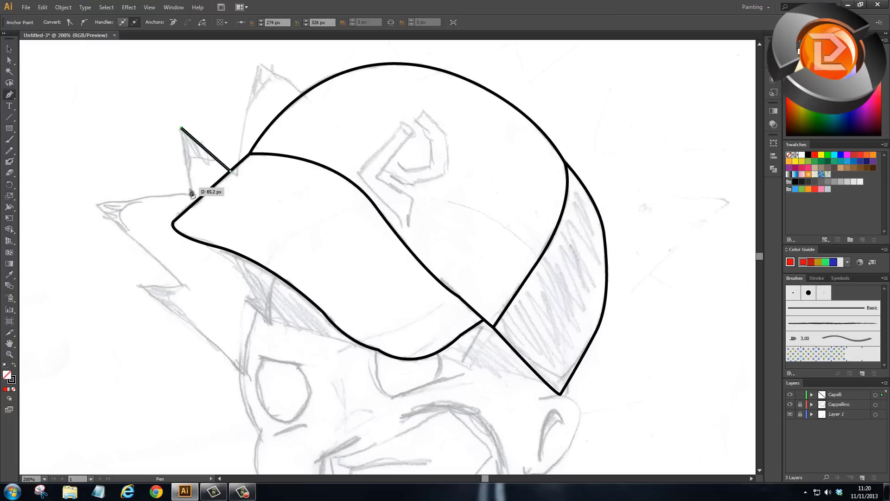
pyautogui.moveTo(192, 193); pyautogui.dragTo(198, 197)
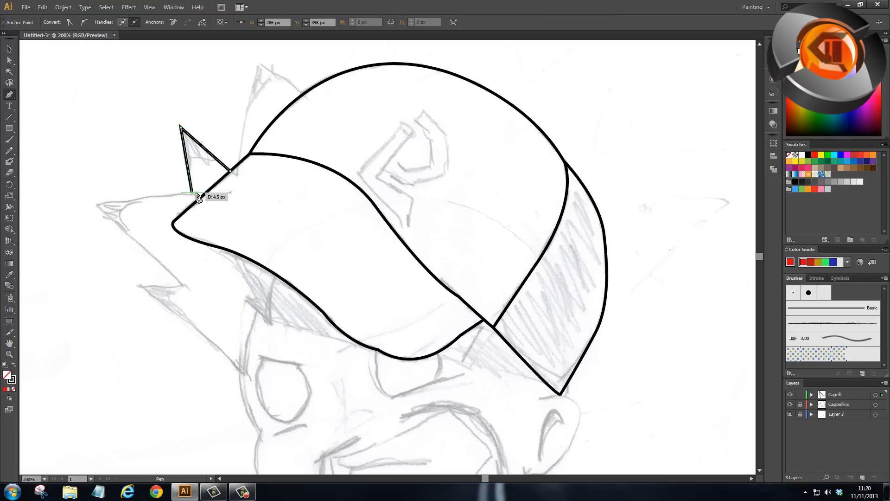
pyautogui.keyDown('ctrl'); pyautogui.click(215, 114); pyautogui.keyUp('ctrl')
# Step: Trace zig-zag hair spikes down the left side of the head, then select the path
pyautogui.click(196, 198)
pyautogui.click(98, 202)
pyautogui.click(188, 288)
pyautogui.click(141, 286)
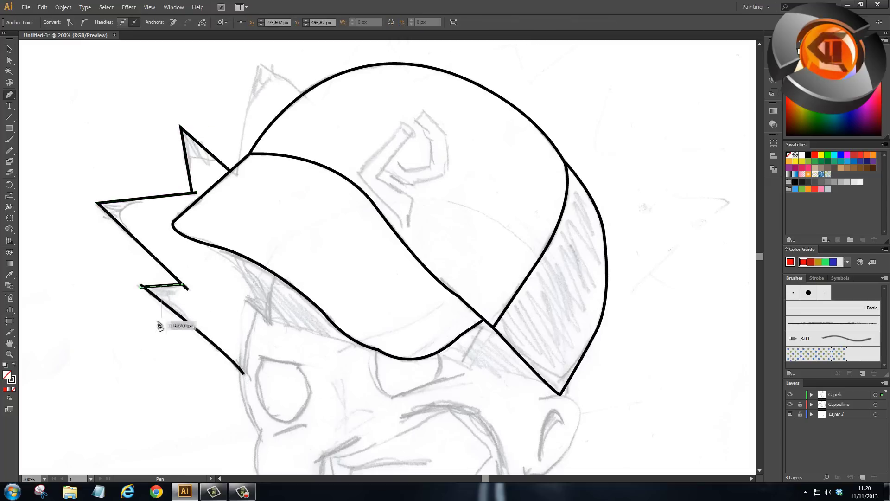
pyautogui.click(244, 373)
pyautogui.click(256, 311)
pyautogui.moveTo(271, 327); pyautogui.dragTo(283, 264)
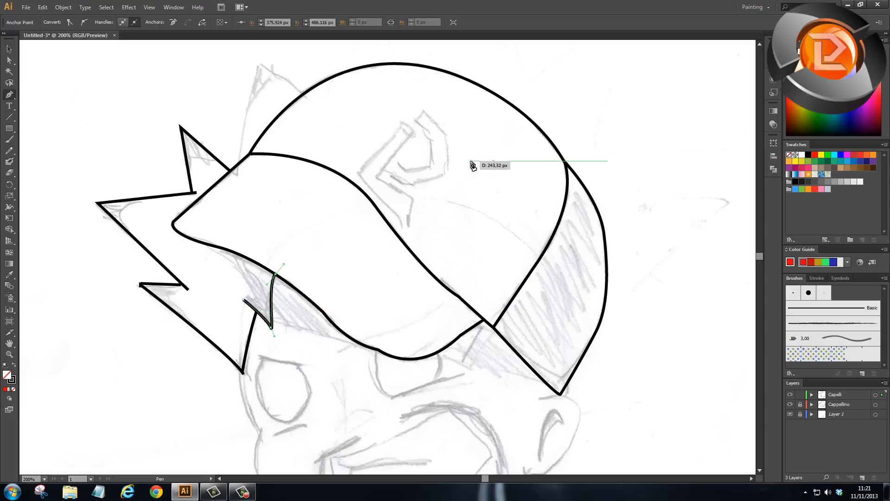
pyautogui.press('v')
pyautogui.moveTo(661, 66)
pyautogui.mouseDown()
pyautogui.moveTo(65, 416)
pyautogui.moveTo(42, 417)
pyautogui.mouseUp()
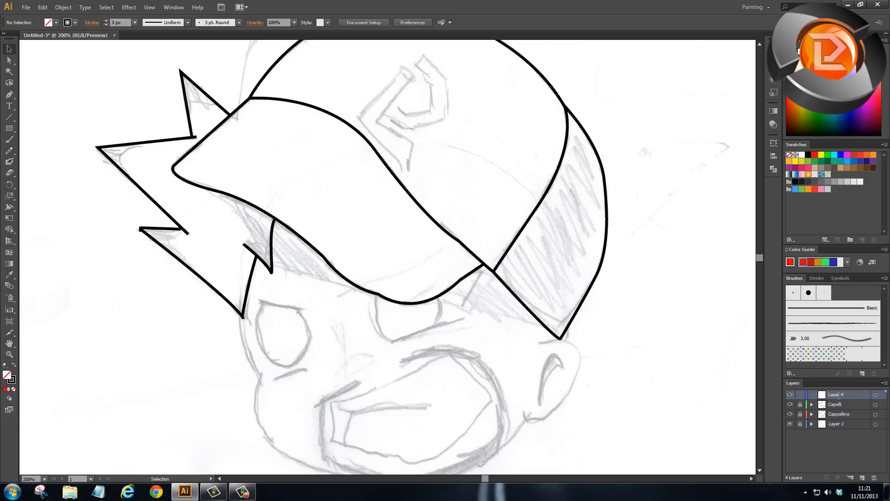
# Step: Trace the face outline along the jaw and curve the chin up into the ear
pyautogui.moveTo(614, 243); pyautogui.dragTo(614, 243)
pyautogui.moveTo(527, 342)
pyautogui.mouseDown()
pyautogui.moveTo(542, 326)
pyautogui.moveTo(648, 332)
pyautogui.moveTo(643, 323)
pyautogui.mouseUp()
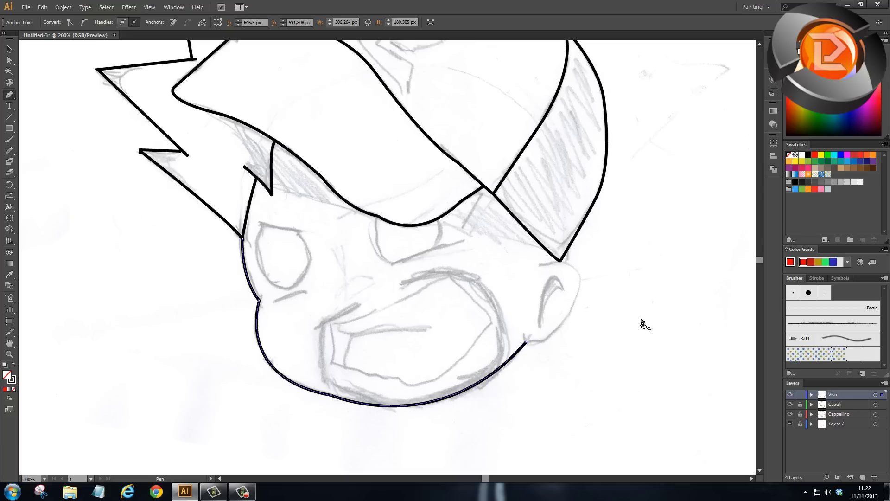
pyautogui.keyDown('ctrl'); pyautogui.click(533, 338); pyautogui.keyUp('ctrl')
pyautogui.moveTo(523, 333); pyautogui.dragTo(544, 343)
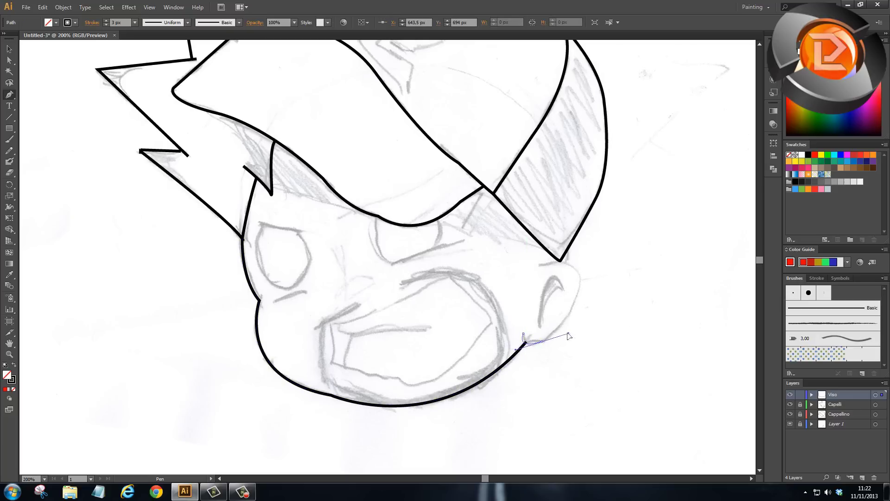
pyautogui.click(579, 275)
pyautogui.moveTo(560, 261); pyautogui.dragTo(505, 278)
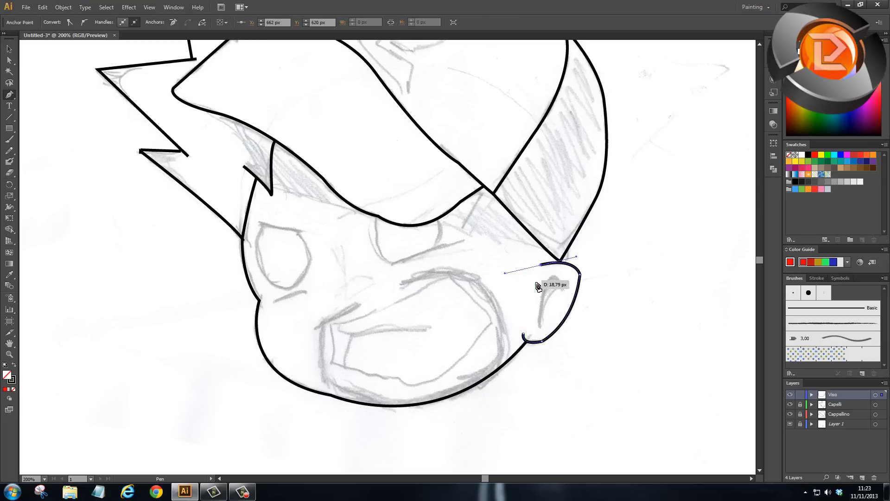
pyautogui.hotkey('ctrl', 'z')
pyautogui.moveTo(560, 261)
pyautogui.mouseDown()
pyautogui.moveTo(532, 260)
pyautogui.moveTo(540, 265)
pyautogui.mouseUp()
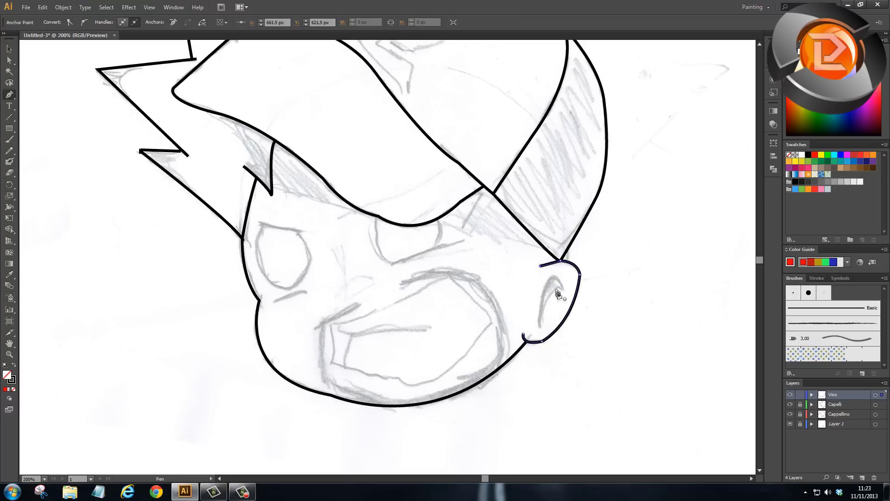
# Step: Draw the curved inner-ear line inside the ear, then deselect it
pyautogui.click(562, 288)
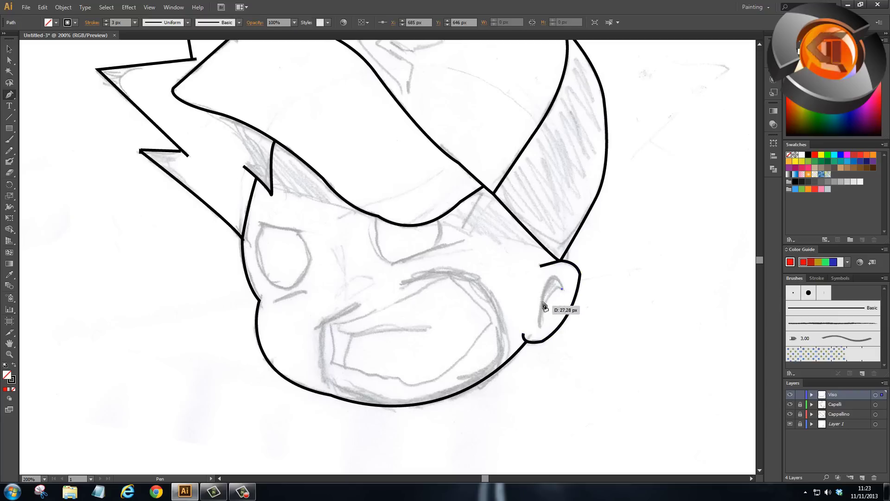
pyautogui.moveTo(542, 294); pyautogui.dragTo(536, 328)
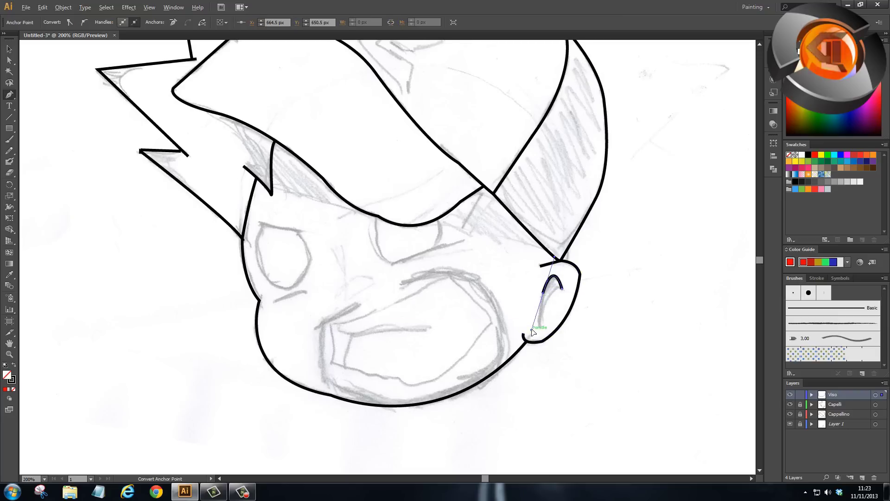
pyautogui.moveTo(532, 333); pyautogui.dragTo(544, 328)
pyautogui.click(540, 326)
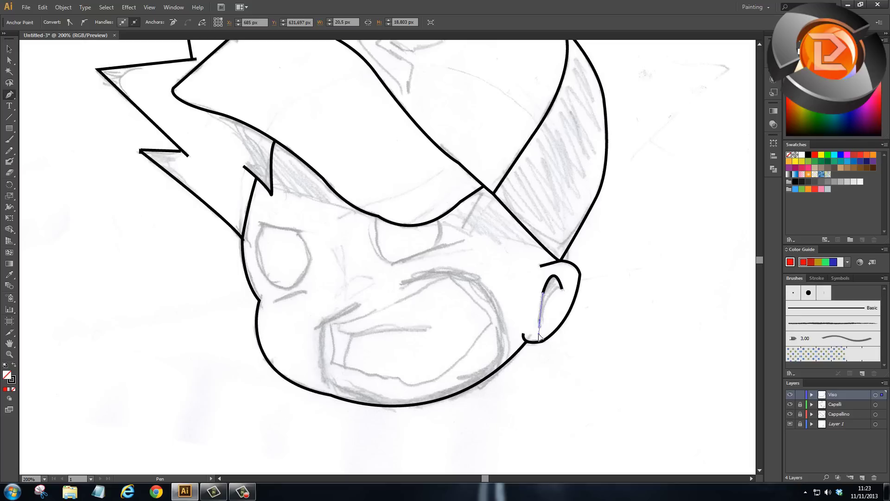
pyautogui.moveTo(540, 336); pyautogui.dragTo(587, 297)
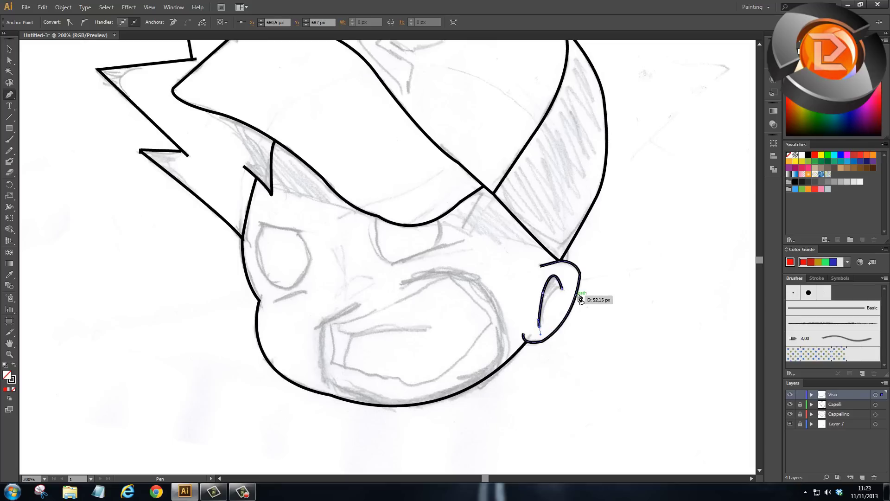
pyautogui.click(9, 49)
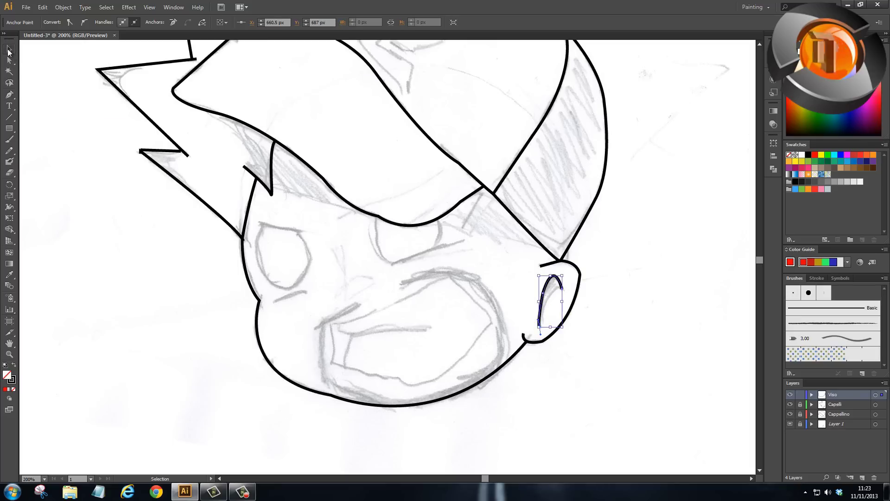
pyautogui.click(630, 370)
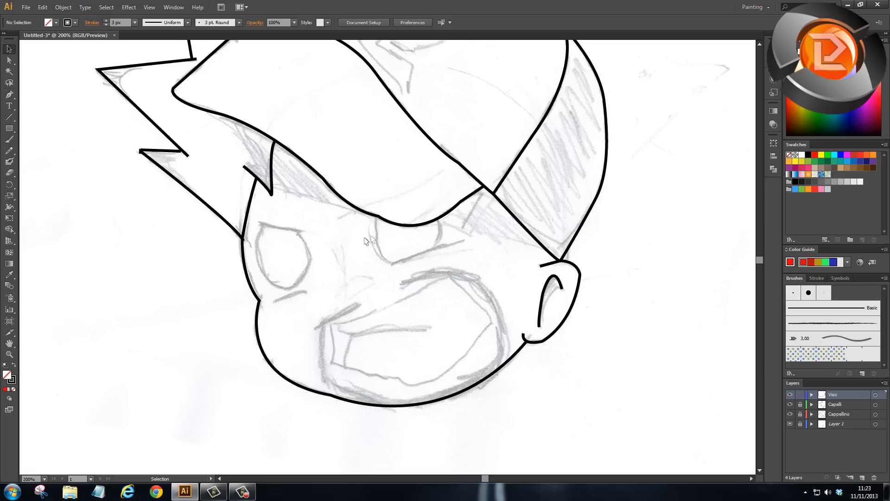
# Step: Draw the straight line above the left eye and the curved line beneath it
pyautogui.click(9, 94)
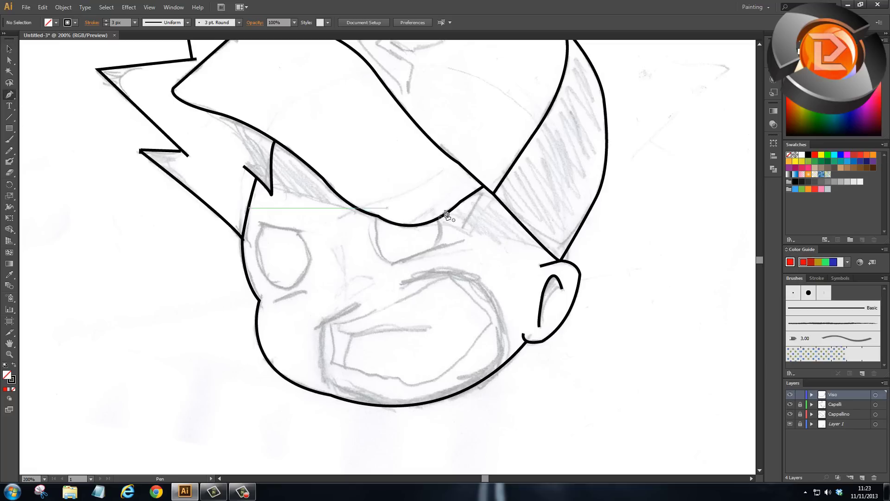
pyautogui.click(257, 221)
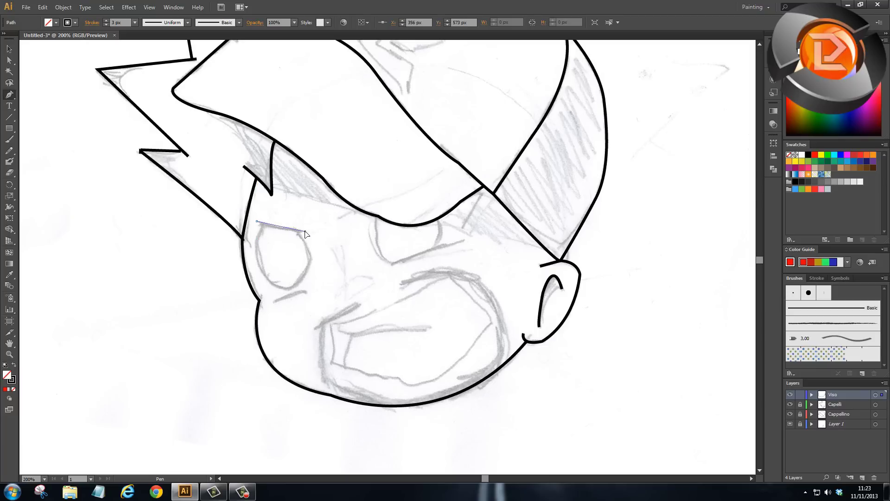
pyautogui.click(305, 231)
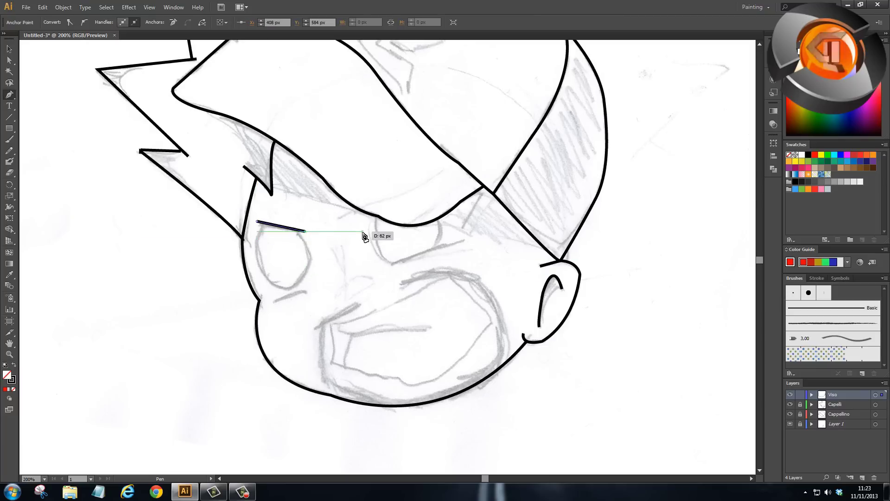
pyautogui.keyDown('ctrl'); pyautogui.click(295, 312); pyautogui.keyUp('ctrl')
pyautogui.click(275, 301)
pyautogui.click(308, 293)
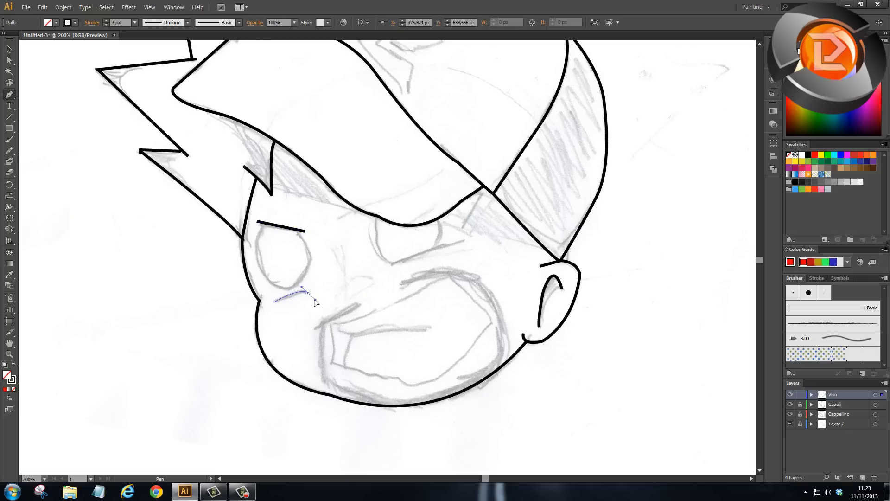
pyautogui.moveTo(316, 302); pyautogui.dragTo(315, 300)
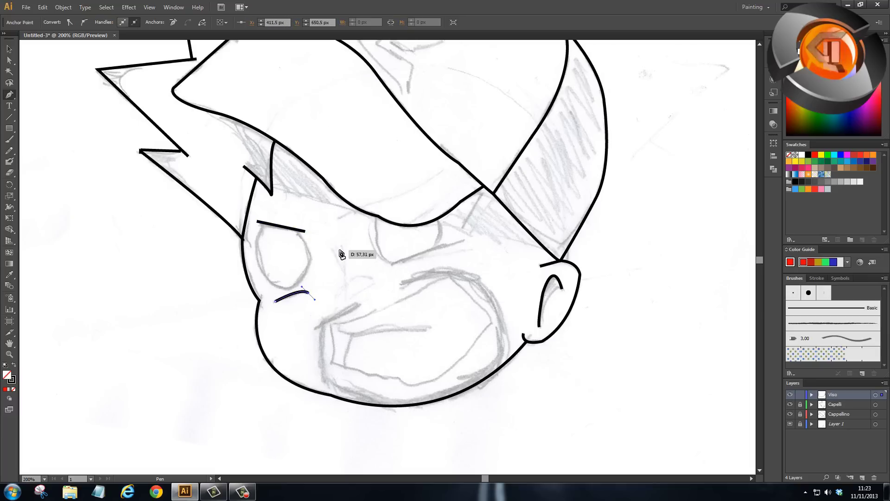
# Step: Trace the curved outline of the left eye from the eyebrow's end
pyautogui.keyDown('ctrl'); pyautogui.click(262, 225); pyautogui.keyUp('ctrl')
pyautogui.click(262, 225)
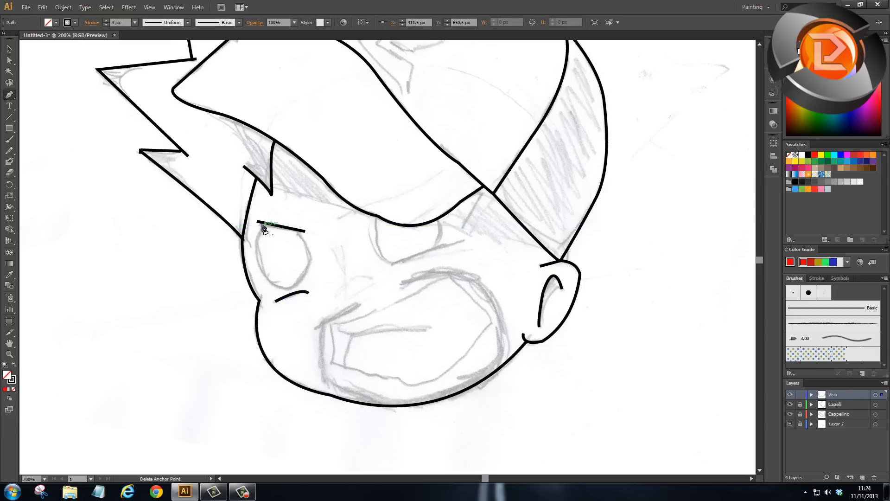
pyautogui.hotkey('ctrl', 'z')
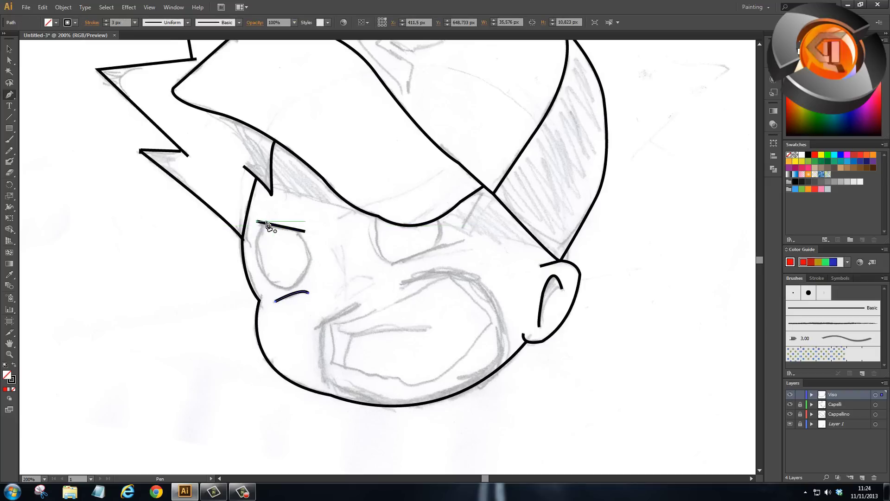
pyautogui.click(263, 223)
pyautogui.moveTo(275, 286); pyautogui.dragTo(309, 306)
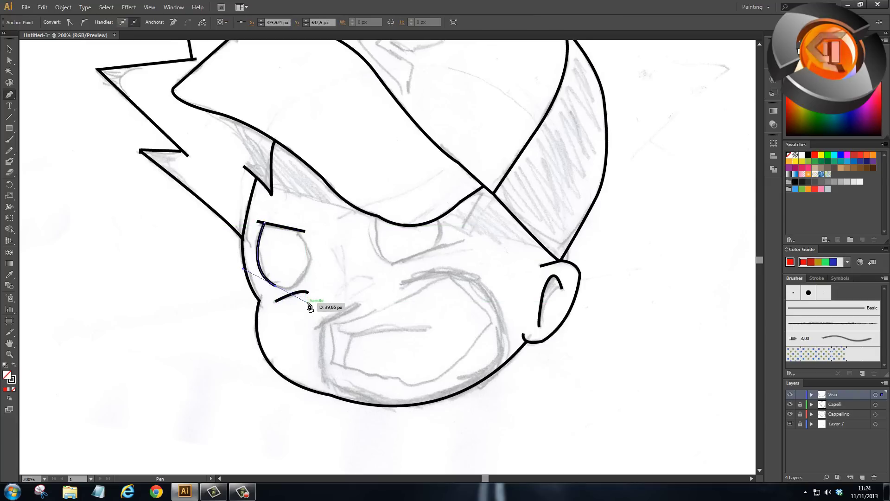
# Step: Trace the right eye outline up to the cap brim and begin the mouth's upper curve
pyautogui.click(376, 215)
pyautogui.moveTo(391, 263); pyautogui.dragTo(404, 263)
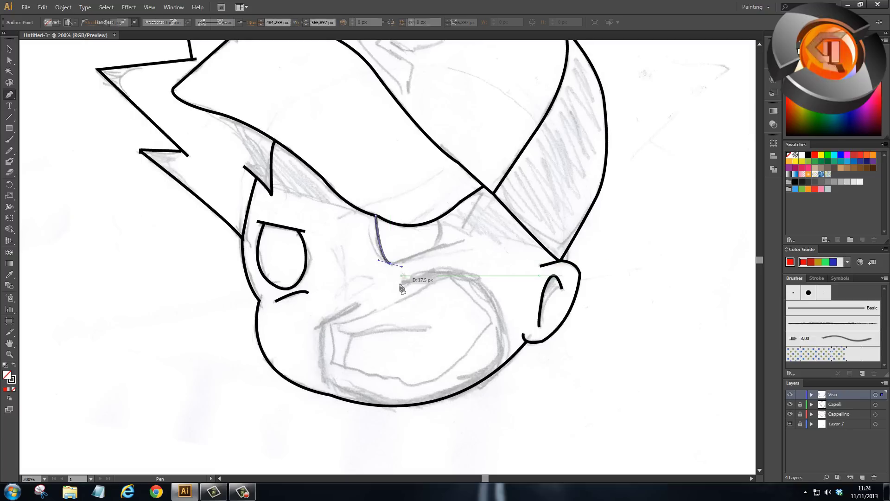
pyautogui.moveTo(391, 263); pyautogui.dragTo(421, 263)
pyautogui.press('v')
pyautogui.press('p')
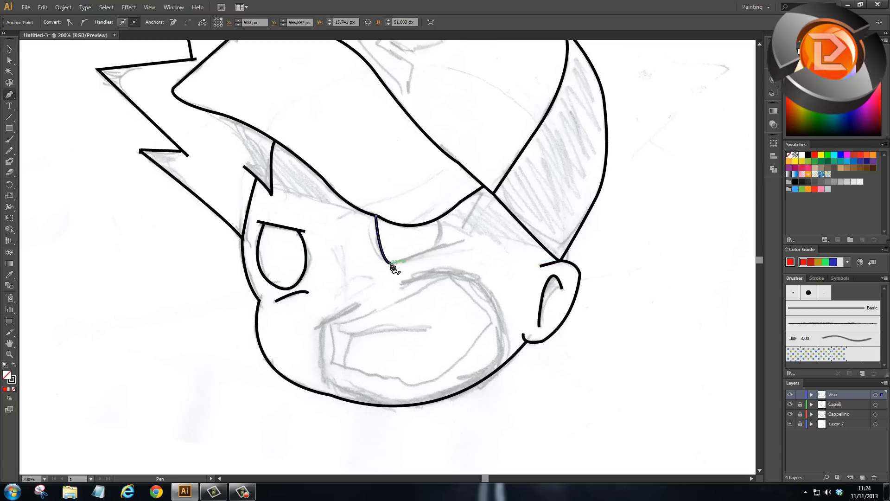
pyautogui.click(391, 264)
pyautogui.click(436, 248)
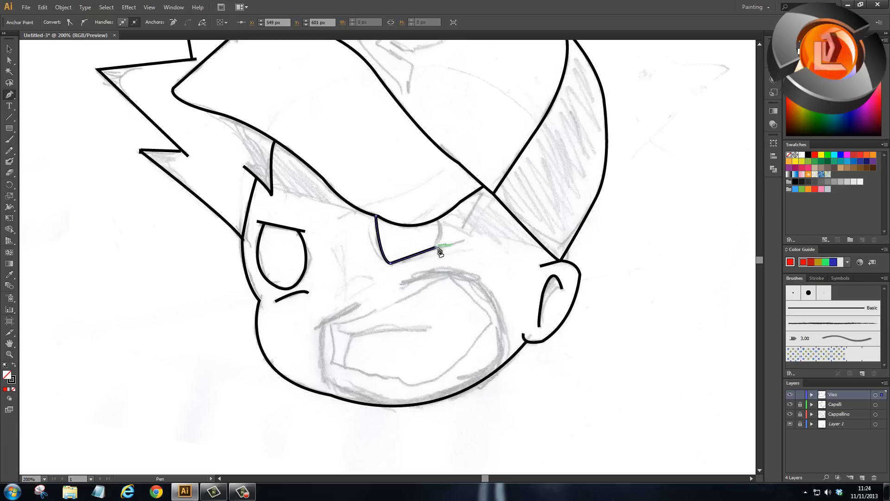
pyautogui.click(431, 223)
pyautogui.click(331, 324)
pyautogui.moveTo(448, 278); pyautogui.dragTo(487, 244)
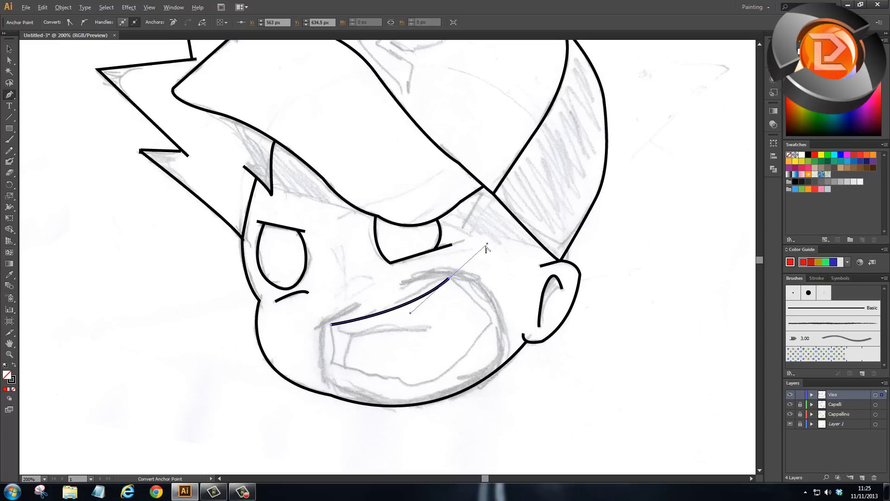
# Step: Outline the open mouth with sharp corners and close the path
pyautogui.moveTo(490, 324); pyautogui.dragTo(507, 347)
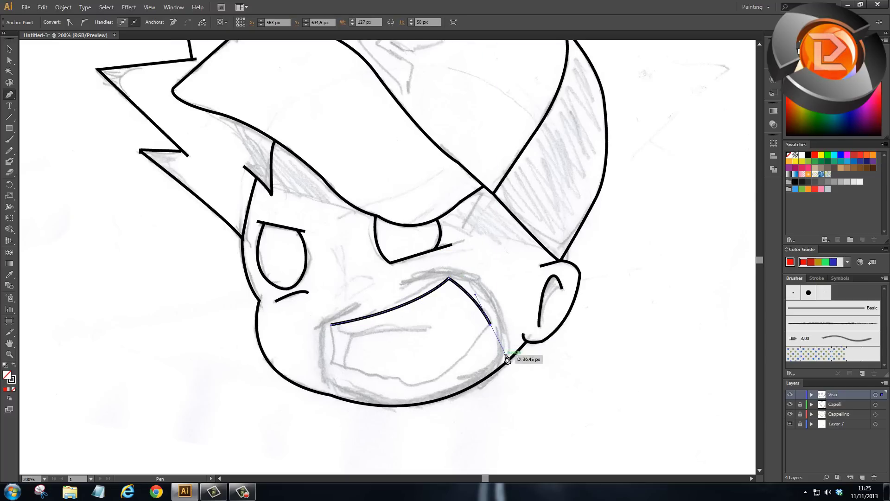
pyautogui.click(490, 324)
pyautogui.moveTo(399, 377); pyautogui.dragTo(390, 372)
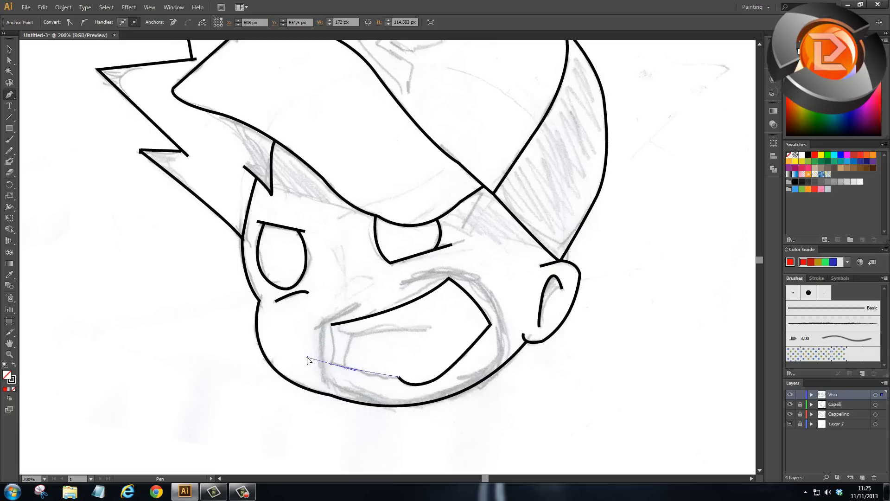
pyautogui.moveTo(335, 365); pyautogui.dragTo(333, 361)
pyautogui.keyDown('alt'); pyautogui.click(333, 362); pyautogui.keyUp('alt')
pyautogui.press('Return')
pyautogui.moveTo(310, 360); pyautogui.dragTo(331, 364)
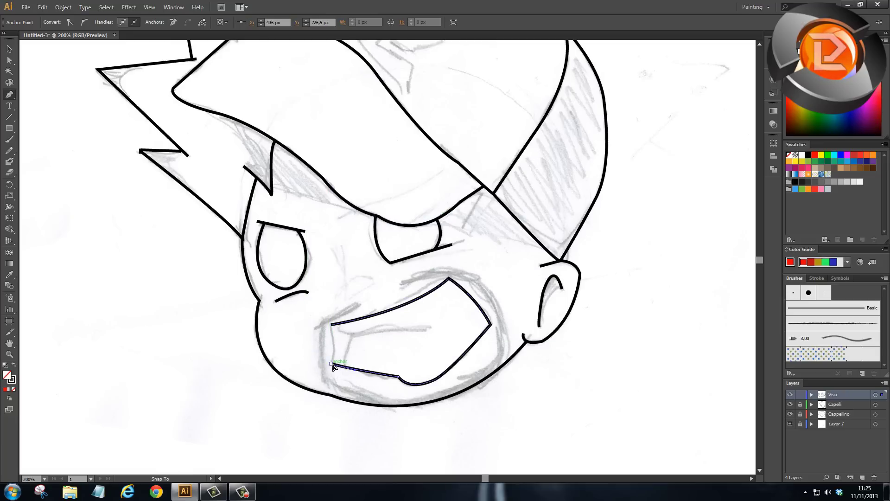
pyautogui.click(331, 325)
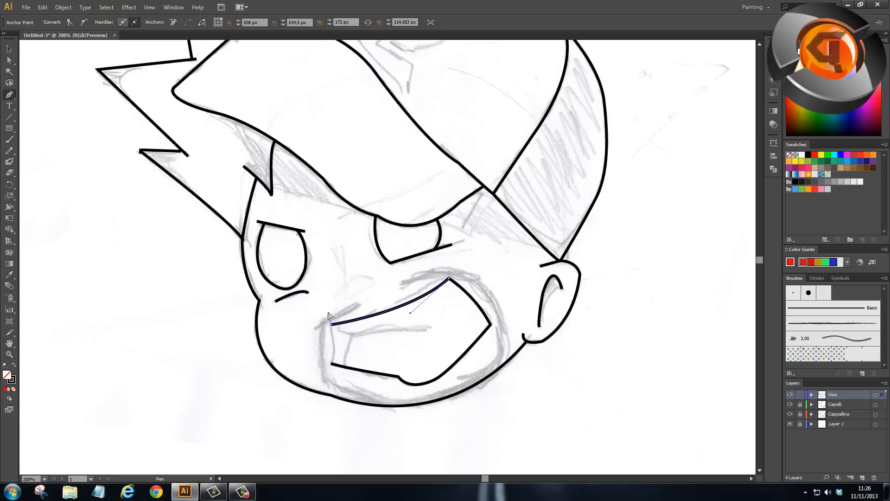
pyautogui.press('v')
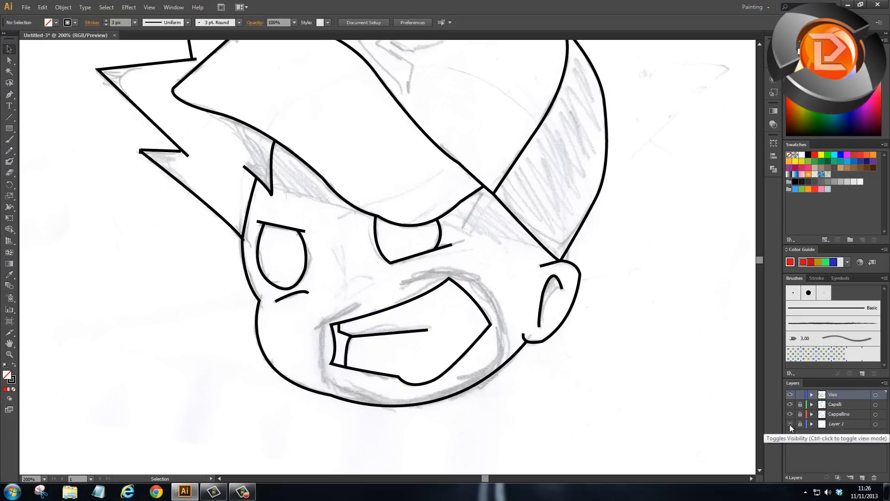
# Step: Toggle Layer 1's pencil sketch off and on to check the mouth line art
pyautogui.click(790, 424)
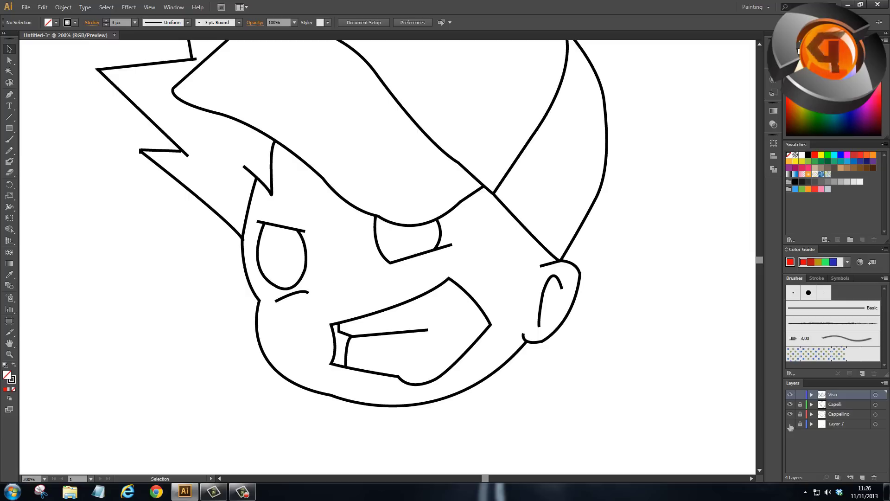
pyautogui.click(790, 425)
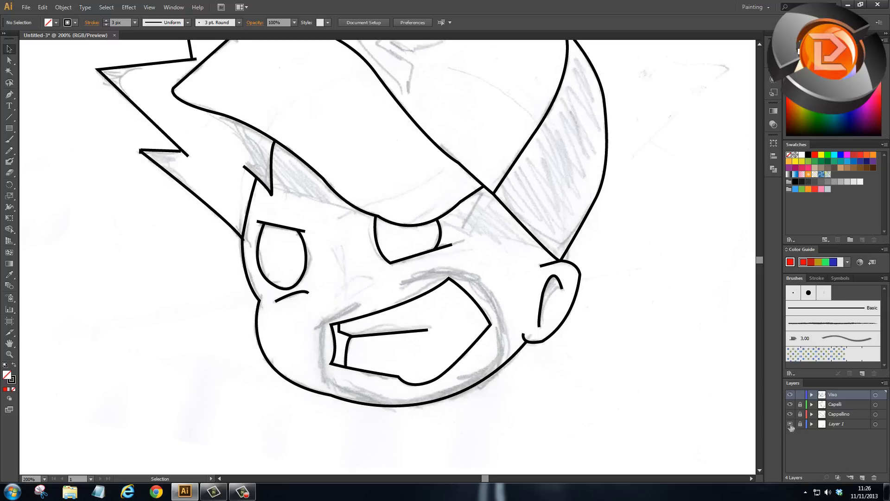
pyautogui.click(790, 424)
pyautogui.click(791, 424)
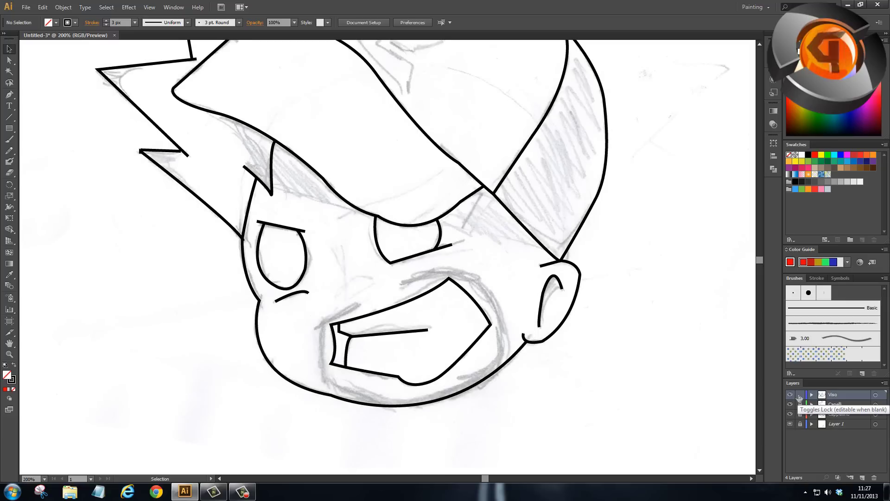
# Step: Create a new layer named 'barba'
pyautogui.hotkey('ctrl', 'l')
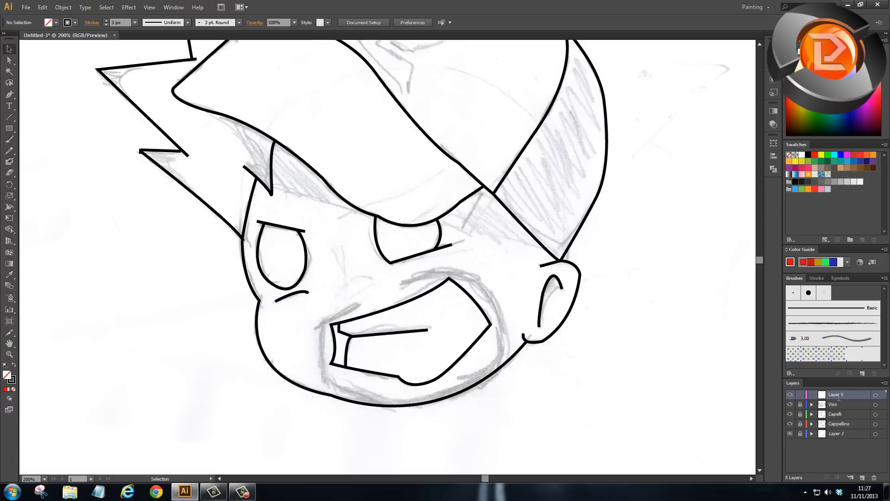
pyautogui.write('barba')
pyautogui.press('Return')
pyautogui.press('p')
# Step: Draw the curved beard outline around the mouth, deselect it, and hide the sketch
pyautogui.click(423, 399)
pyautogui.moveTo(501, 321); pyautogui.dragTo(492, 287)
pyautogui.moveTo(403, 282); pyautogui.dragTo(320, 326)
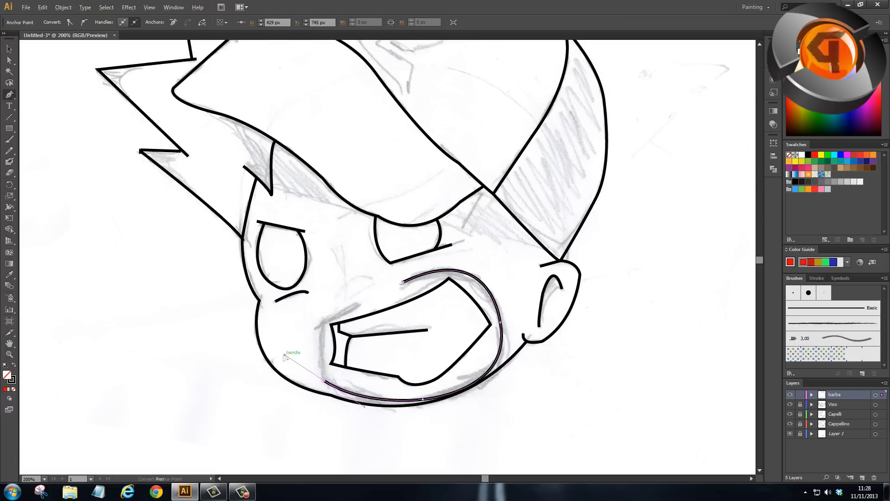
pyautogui.moveTo(360, 302); pyautogui.dragTo(423, 288)
pyautogui.press('v')
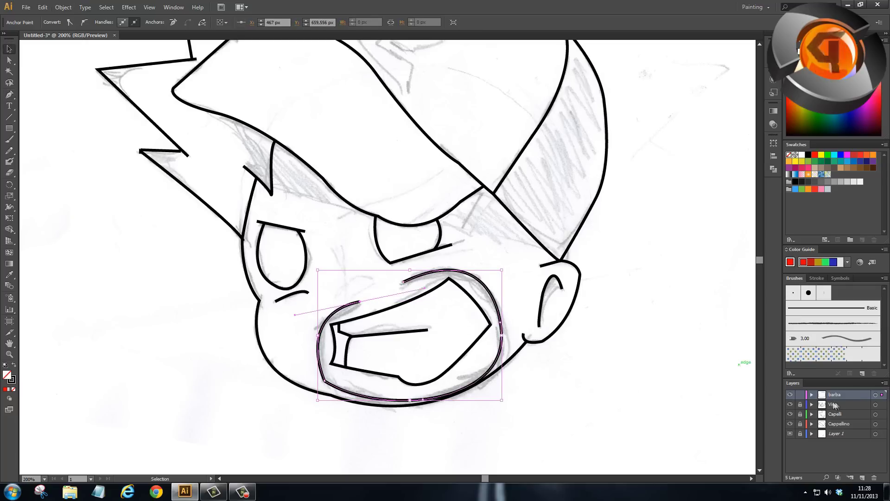
pyautogui.click(580, 435)
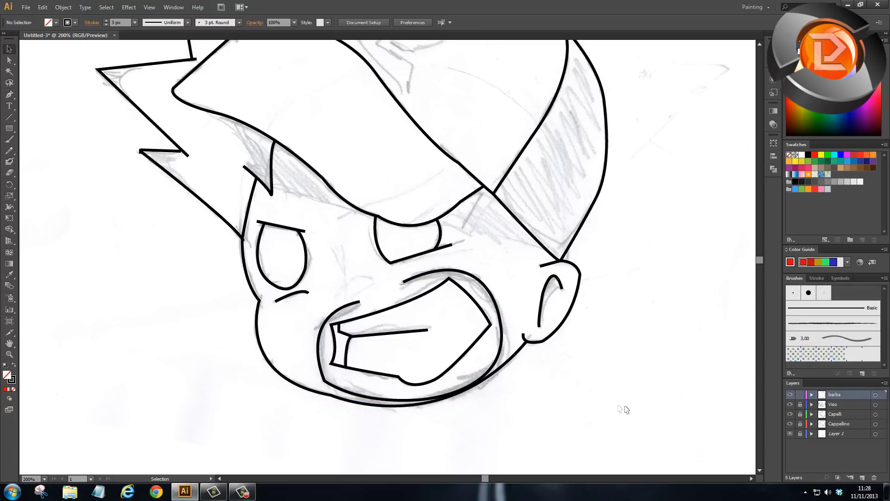
pyautogui.click(790, 433)
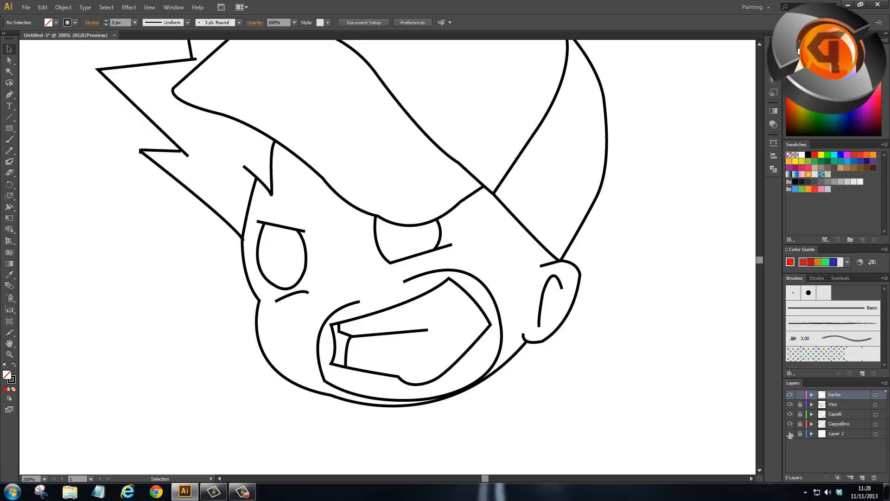
# Step: Give the beard path a 9 px stroke with Width Profile 1 tapering both ends
pyautogui.click(790, 433)
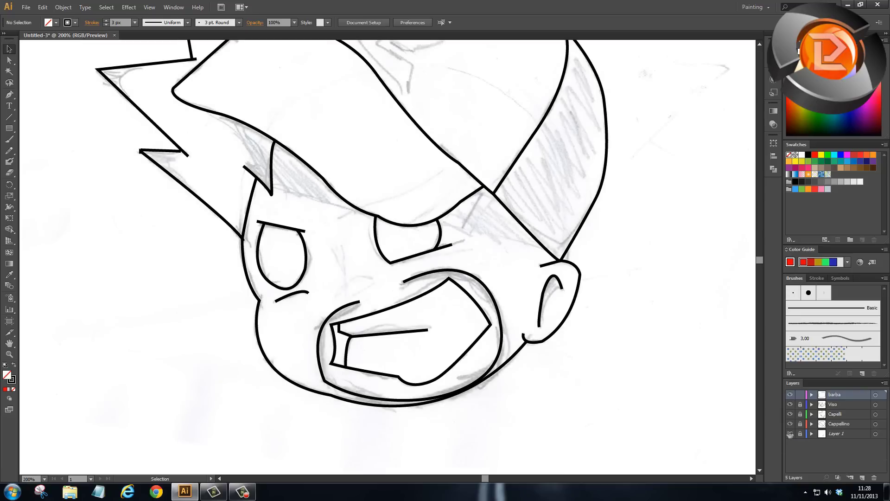
pyautogui.moveTo(663, 198); pyautogui.dragTo(218, 449)
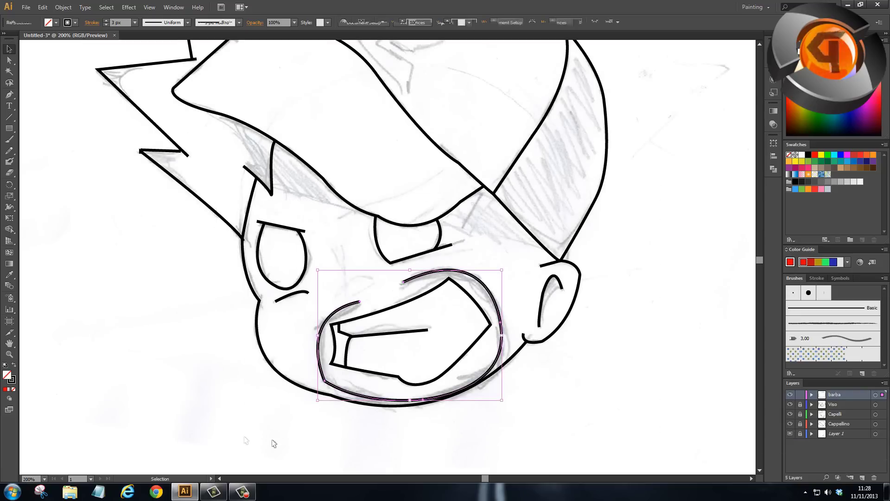
pyautogui.click(135, 23)
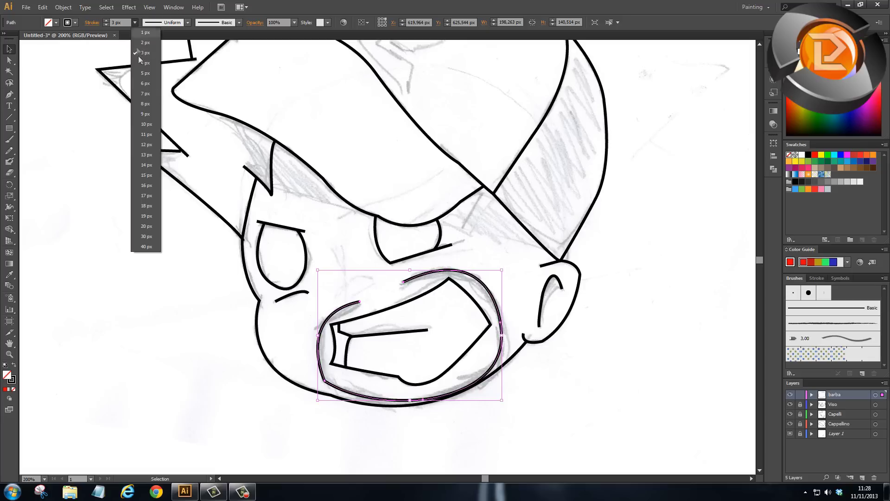
pyautogui.click(147, 87)
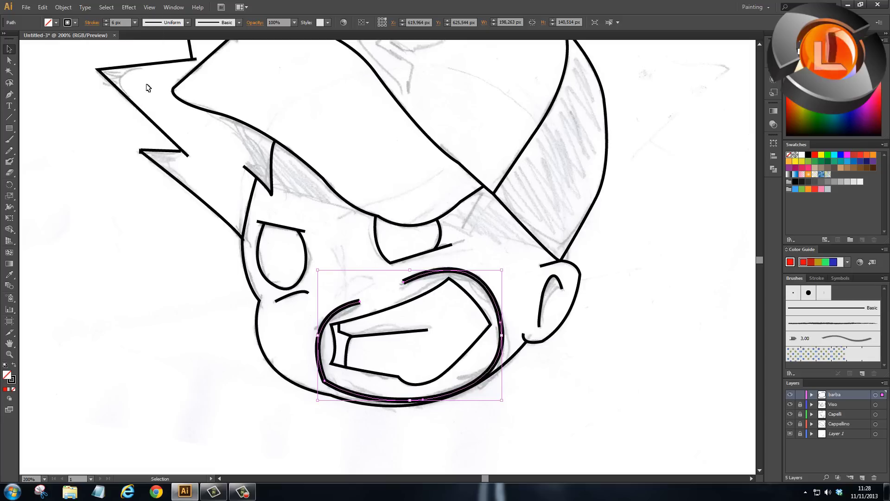
pyautogui.click(136, 22)
pyautogui.click(152, 115)
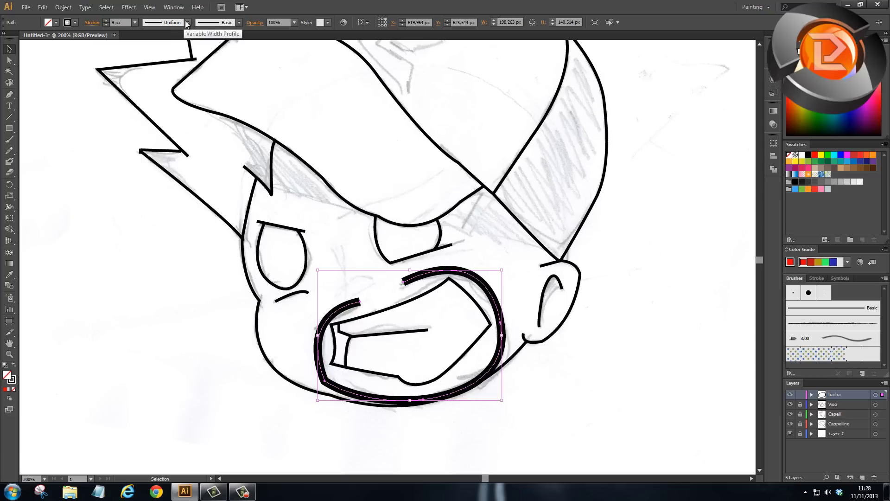
pyautogui.click(171, 23)
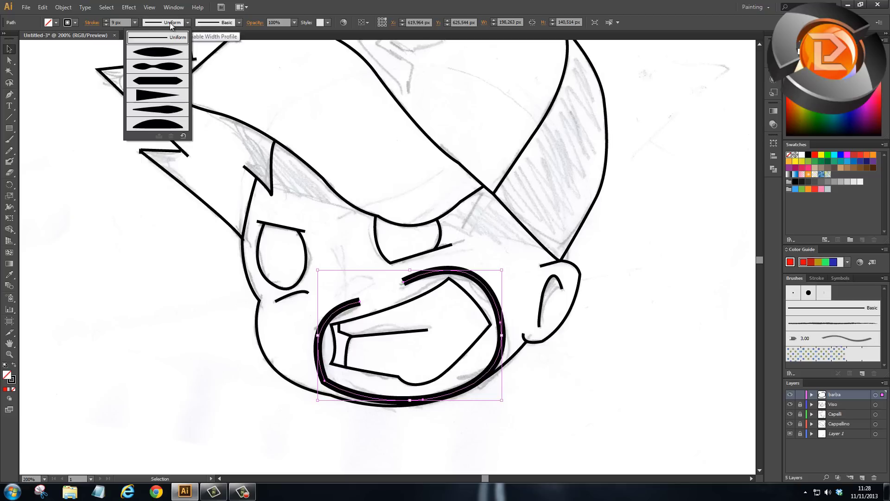
pyautogui.click(166, 54)
pyautogui.click(547, 392)
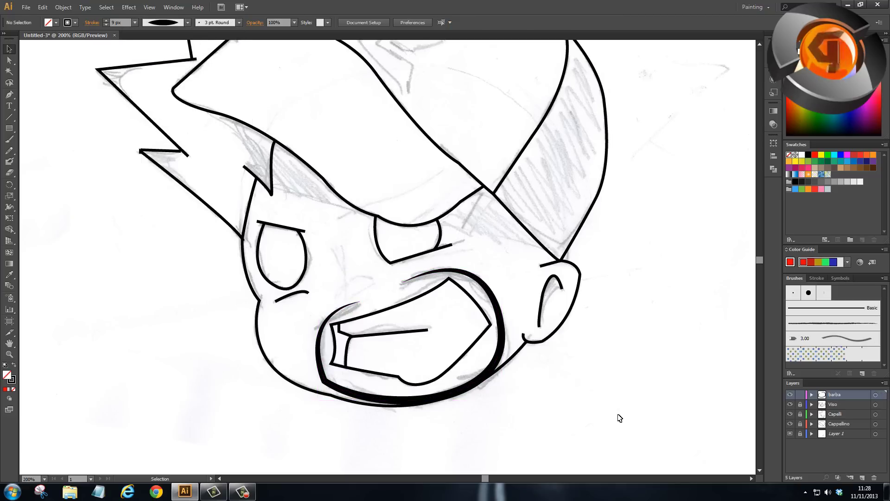
# Step: Review the beard against the sketch and thicken its stroke to 15 px
pyautogui.click(792, 433)
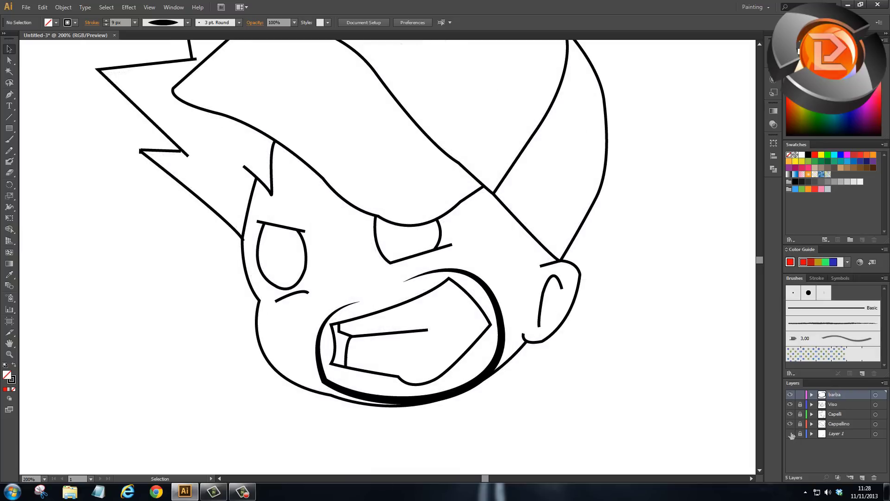
pyautogui.keyDown('ctrl'); pyautogui.click(791, 434); pyautogui.keyUp('ctrl')
pyautogui.click(876, 394)
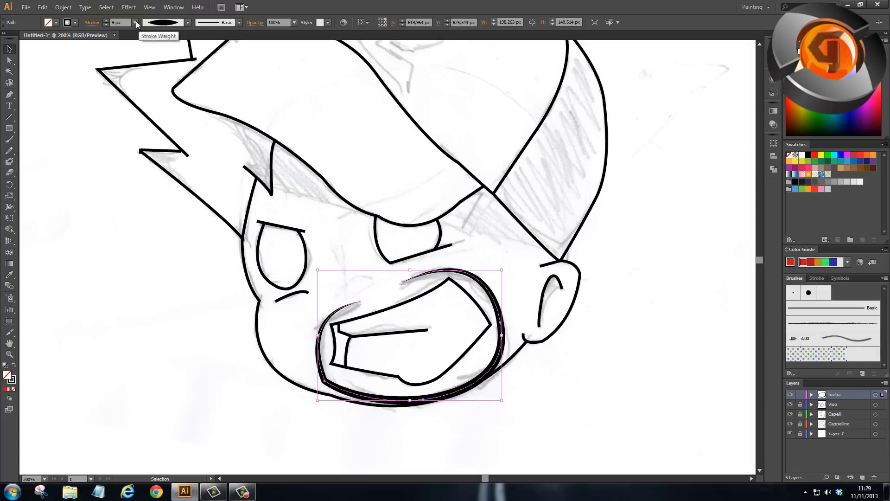
pyautogui.click(134, 22)
pyautogui.click(147, 176)
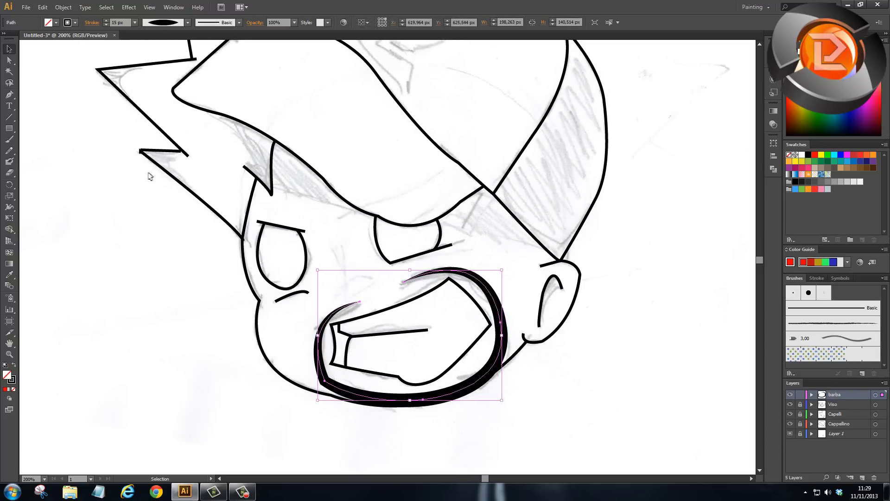
pyautogui.click(578, 381)
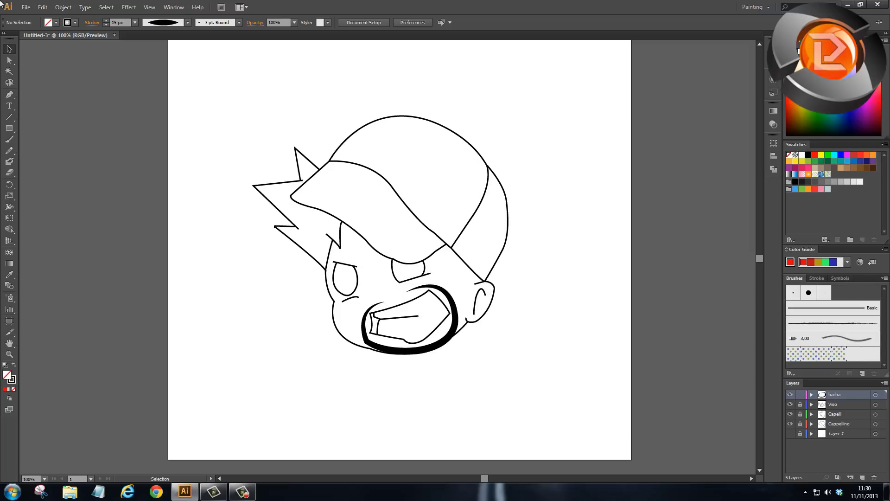
# Step: Export the head line art as a PNG-24 image via Save for Web
pyautogui.click(25, 8)
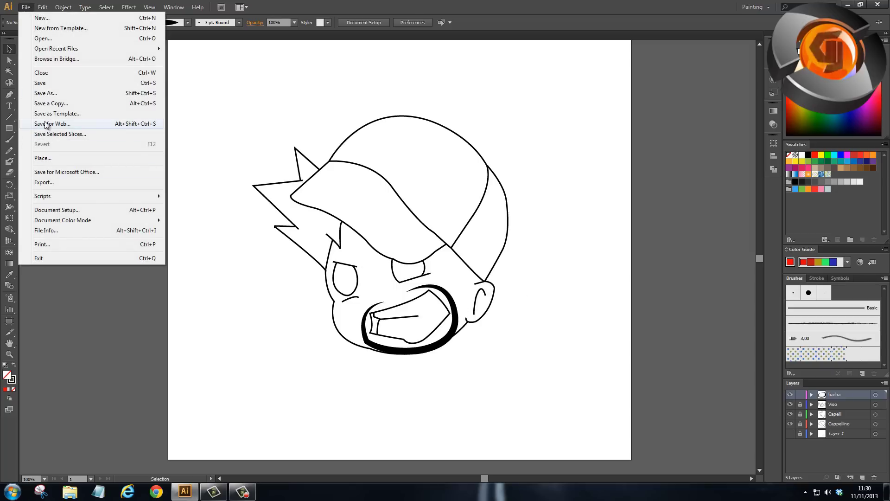
pyautogui.click(47, 124)
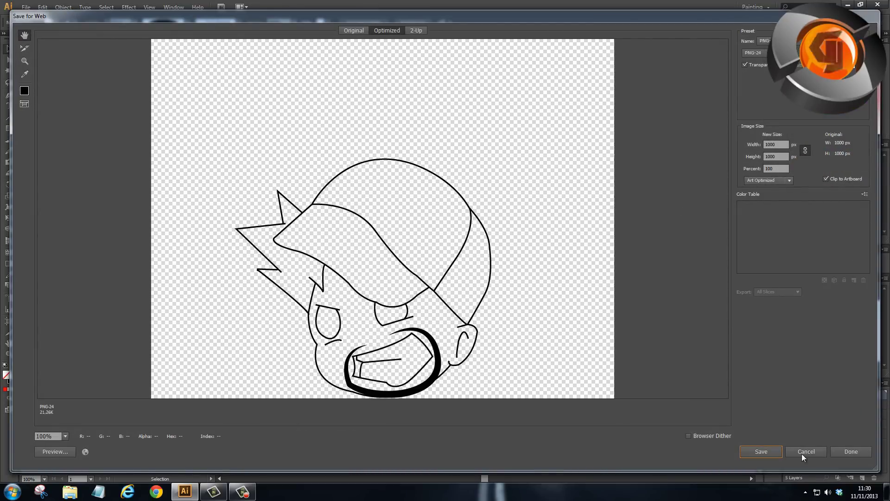
pyautogui.click(769, 451)
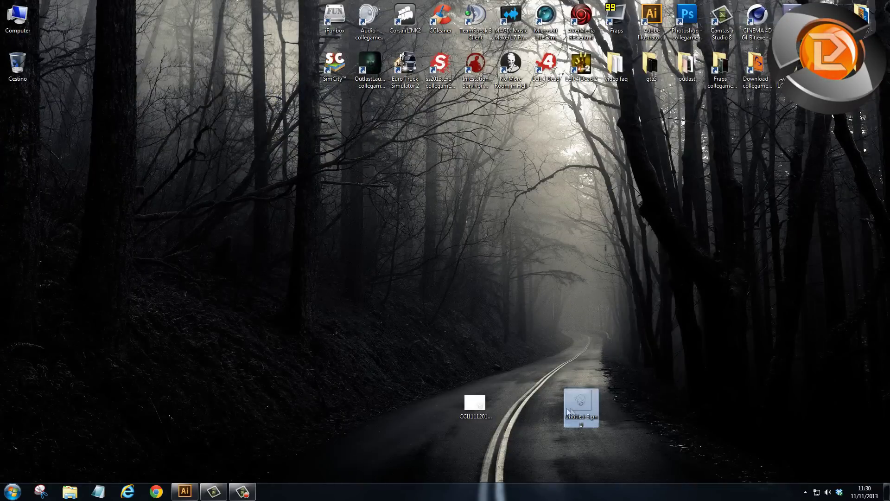
# Step: Preview Untitled-3.png in Photo Viewer, then open it in Photoshop
pyautogui.doubleClick(570, 410)
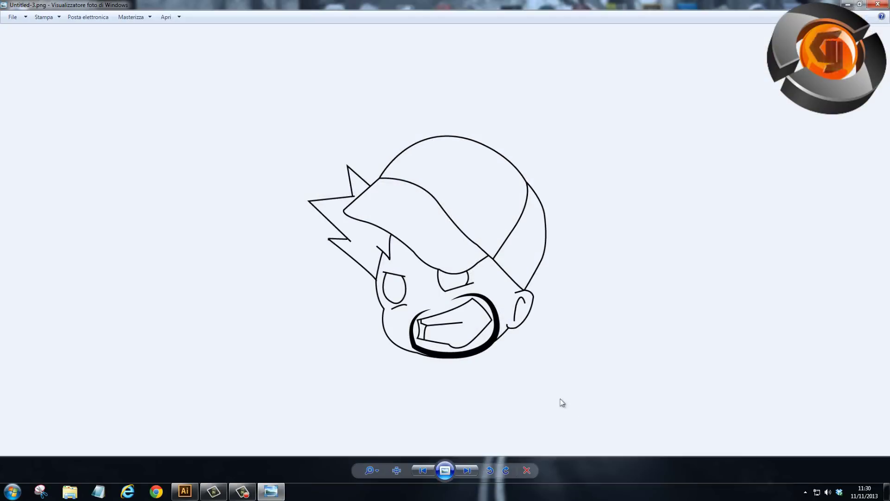
pyautogui.hotkey('alt', 'F4')
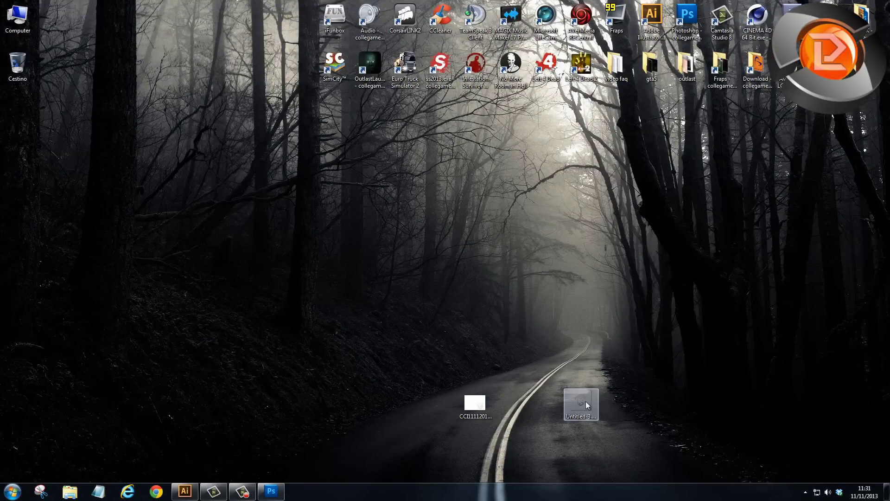
pyautogui.moveTo(326, 471); pyautogui.dragTo(547, 242)
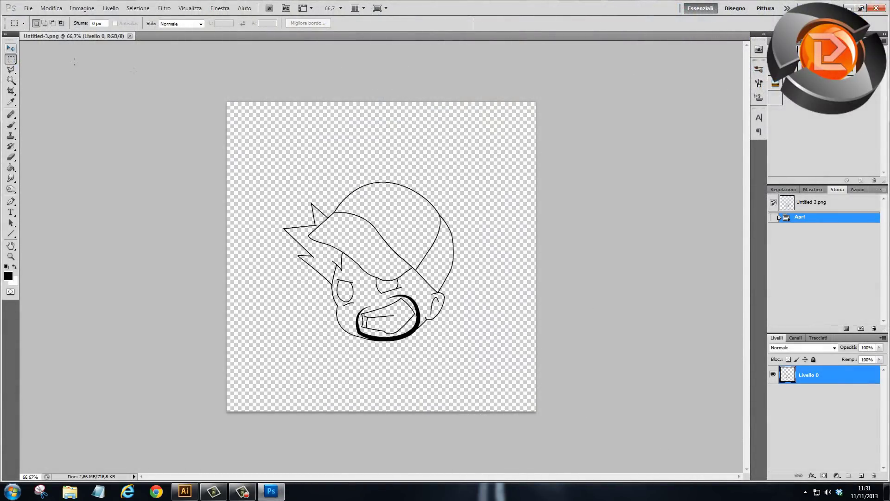
# Step: Zoom in with the Zoom tool and Actual Pixels to inspect the line art's pixels
pyautogui.click(11, 256)
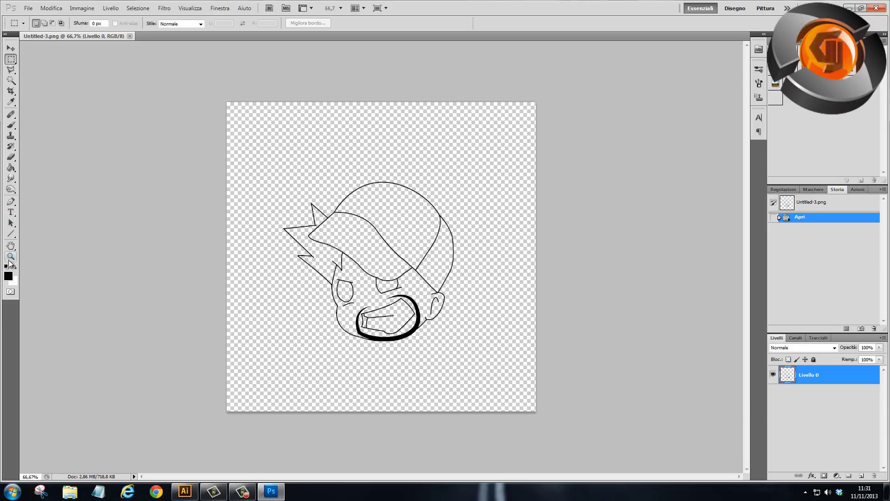
pyautogui.rightClick(414, 252)
pyautogui.click(429, 268)
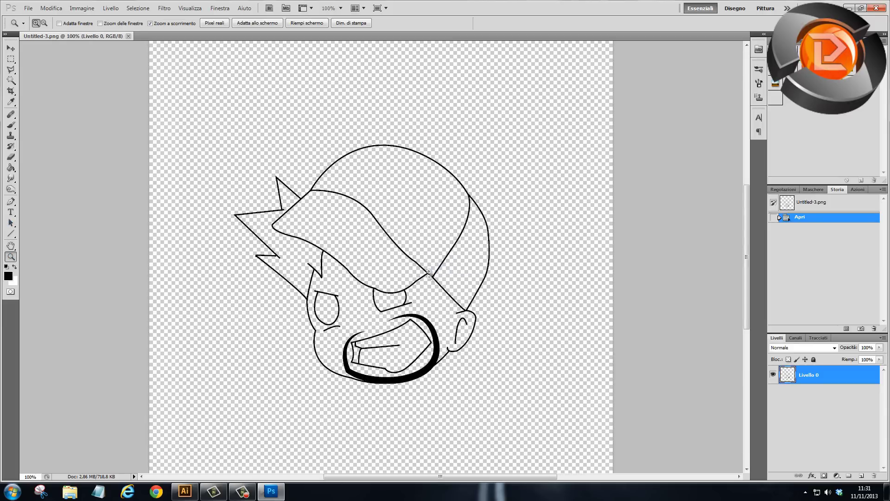
pyautogui.moveTo(381, 254); pyautogui.dragTo(397, 256)
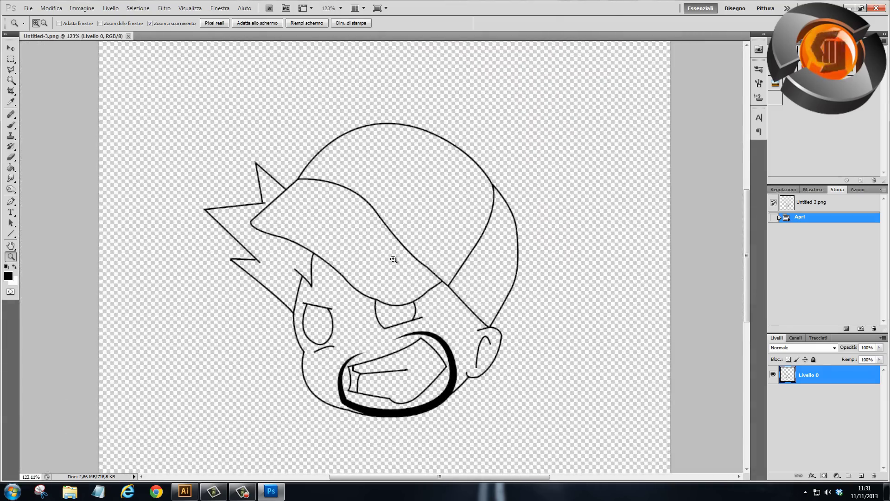
pyautogui.rightClick(395, 260)
pyautogui.click(414, 278)
pyautogui.moveTo(423, 259)
pyautogui.mouseDown()
pyautogui.moveTo(496, 280)
pyautogui.moveTo(440, 255)
pyautogui.mouseUp()
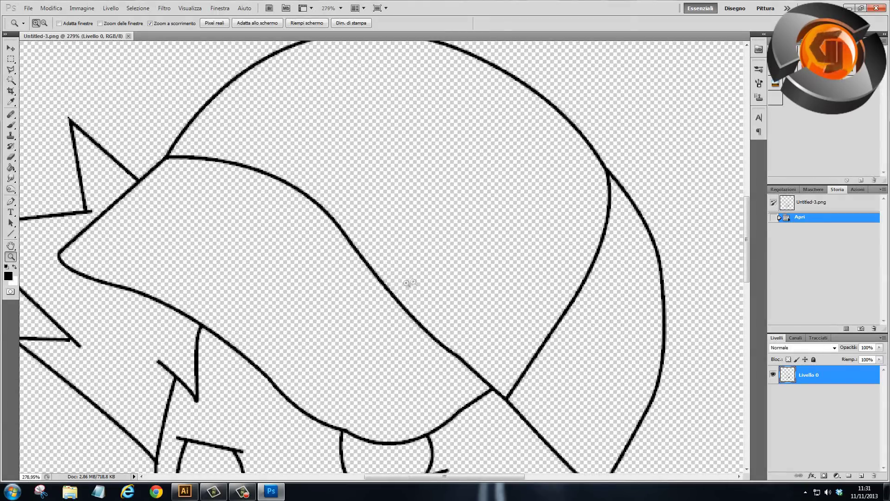
pyautogui.rightClick(390, 235)
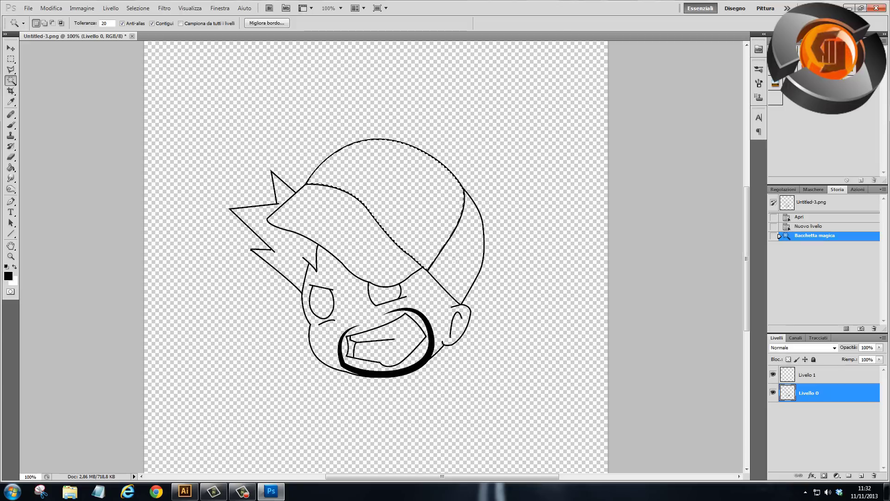
# Step: Add the cap brim and right strip to the selection and set the foreground to bright green
pyautogui.keyDown('shift'); pyautogui.click(347, 228); pyautogui.keyUp('shift')
pyautogui.keyDown('shift'); pyautogui.click(471, 241); pyautogui.keyUp('shift')
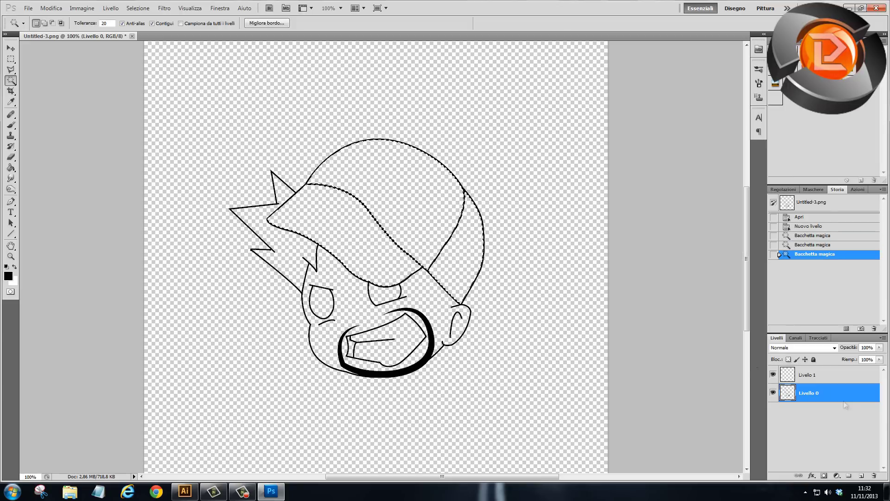
pyautogui.click(826, 375)
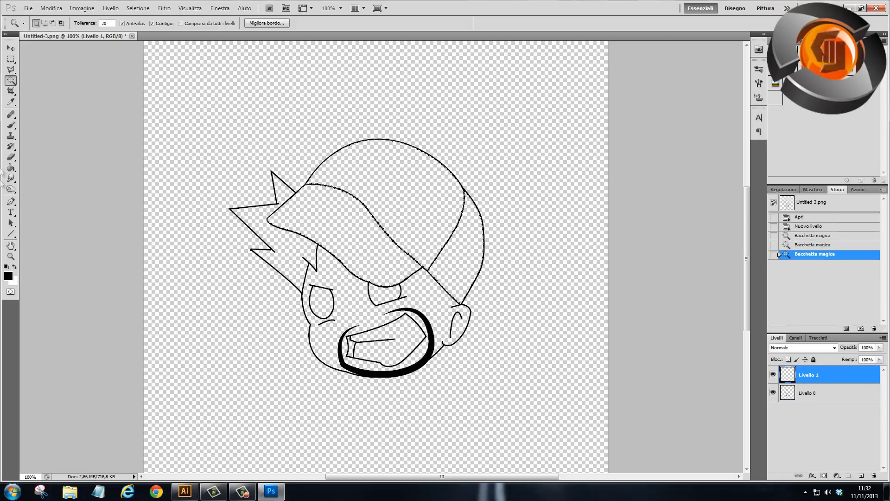
pyautogui.click(8, 276)
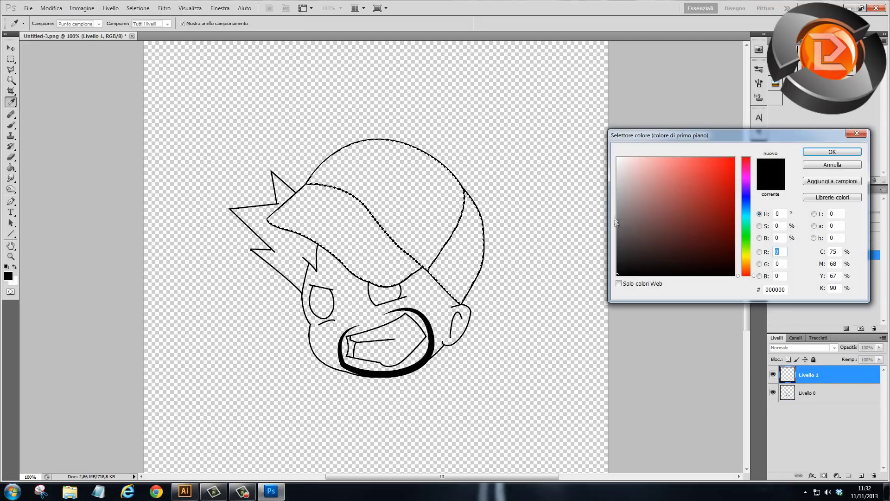
pyautogui.click(746, 235)
pyautogui.moveTo(728, 194); pyautogui.dragTo(743, 190)
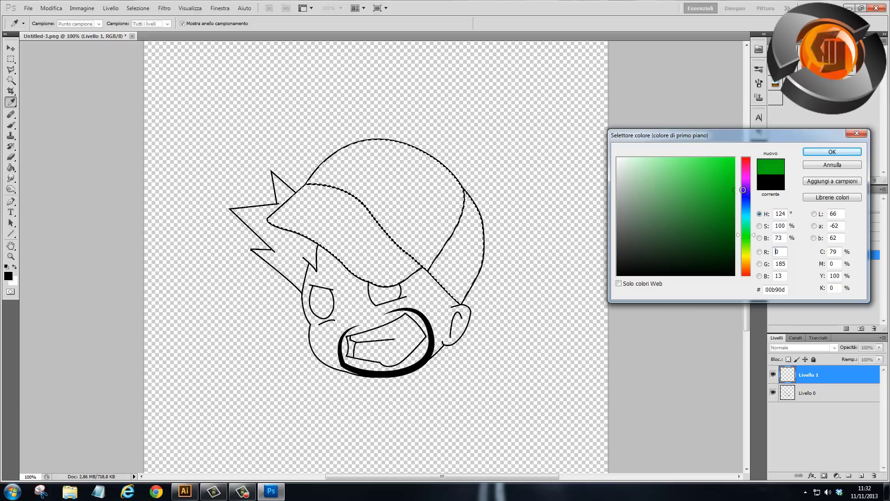
pyautogui.click(833, 151)
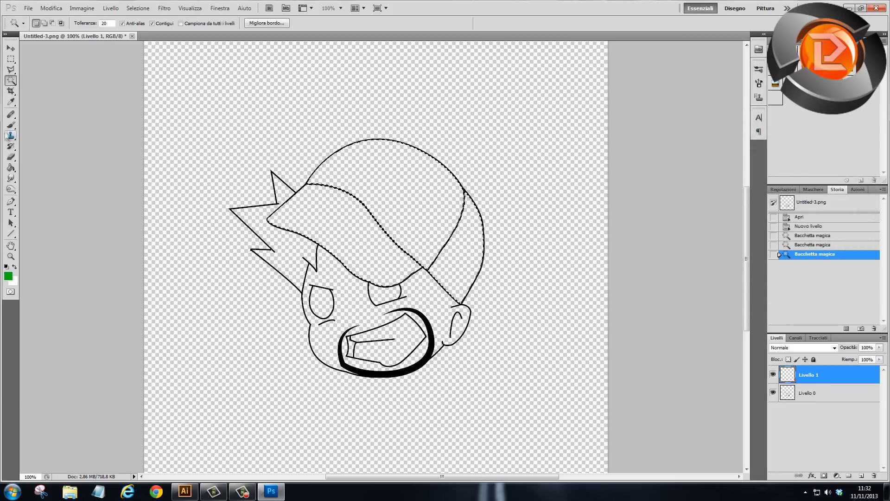
# Step: Paint Bucket-fill the cap green, deselect, then Magic Wand-select cap panels on Livello 0
pyautogui.press('g')
pyautogui.click(377, 205)
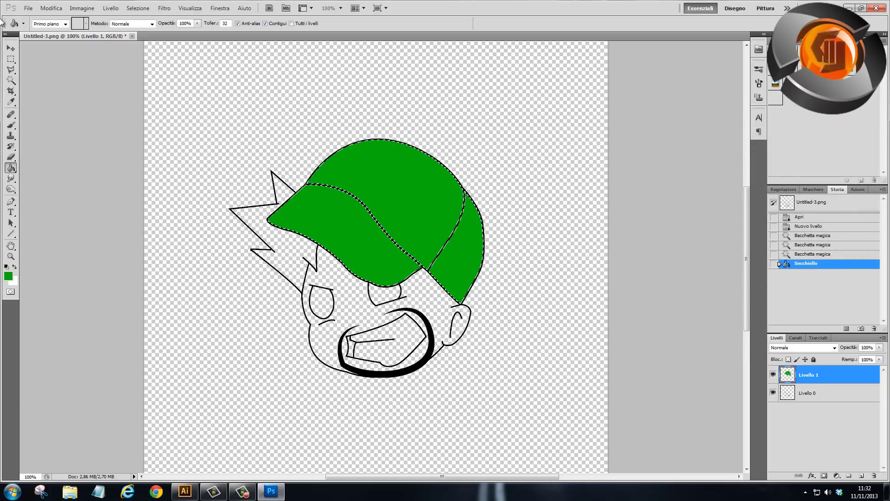
pyautogui.press('m')
pyautogui.click(527, 290)
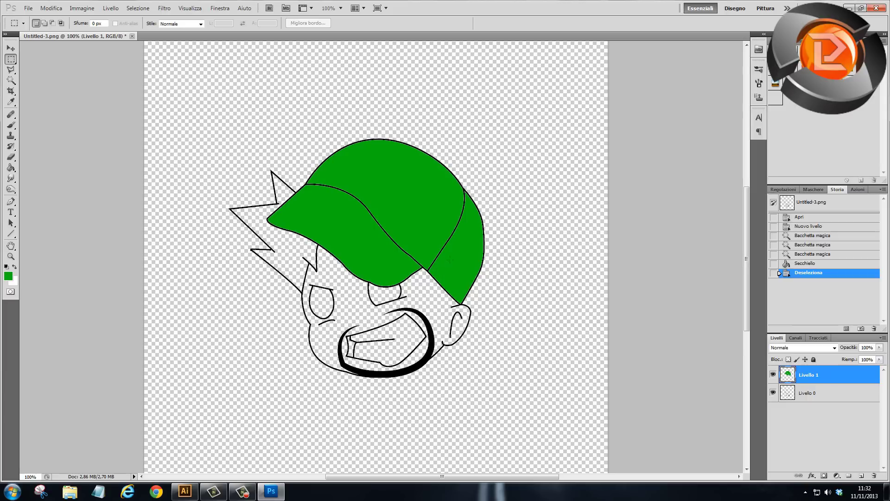
pyautogui.hotkey('alt', '[')
pyautogui.press('w')
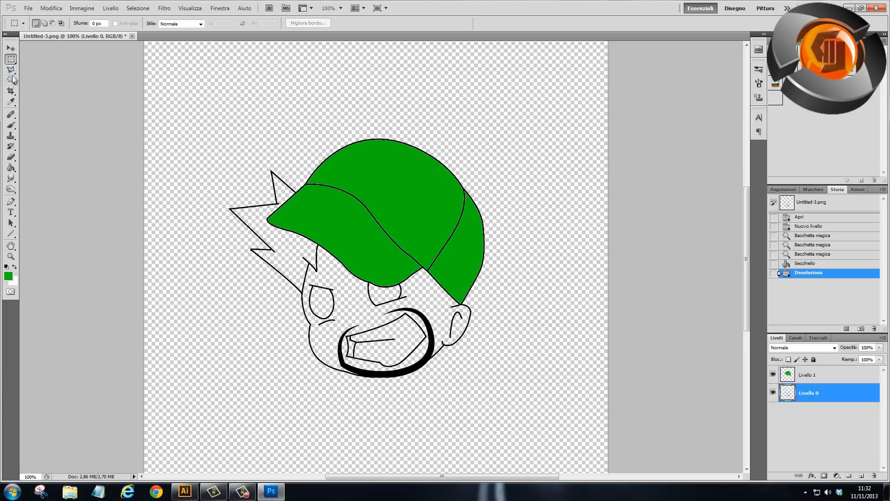
pyautogui.click(487, 271)
pyautogui.click(457, 250)
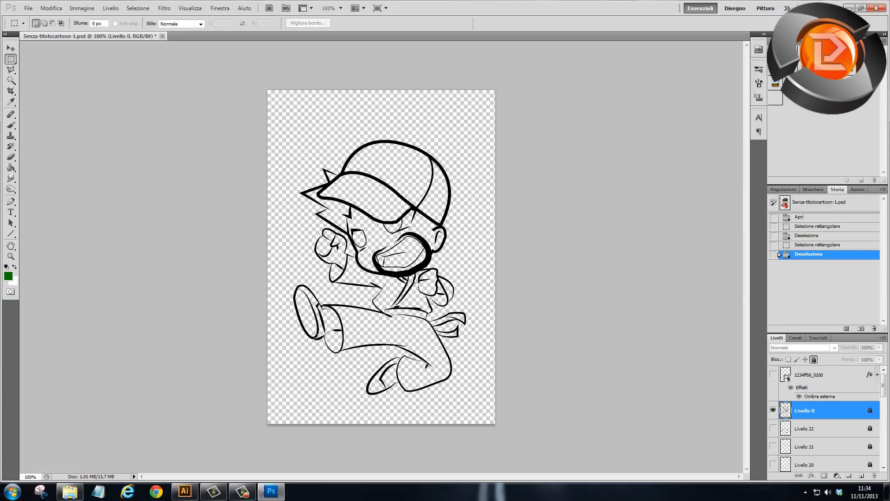
# Step: Show the red clothes, dark grey cap, brown hair and eye detail layers Livello 9 and 10
pyautogui.click(772, 375)
pyautogui.click(773, 375)
pyautogui.click(773, 375)
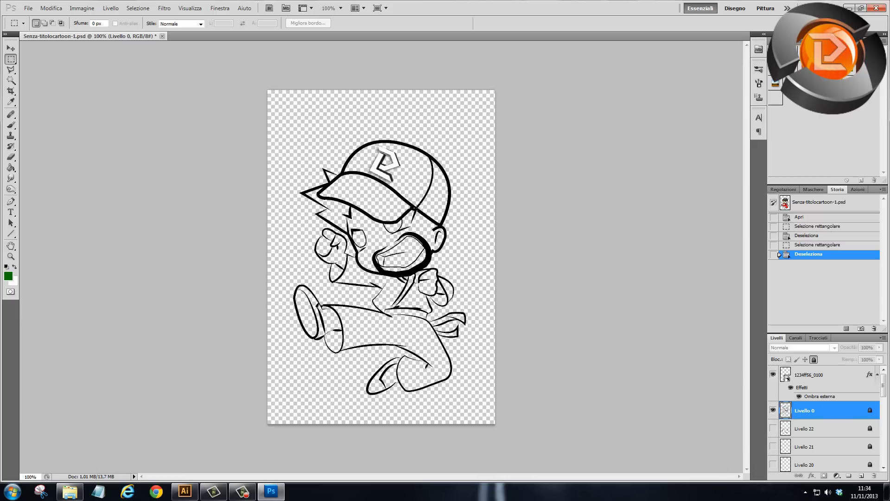
pyautogui.click(773, 376)
pyautogui.scroll(-5, 774, 376)
pyautogui.click(774, 370)
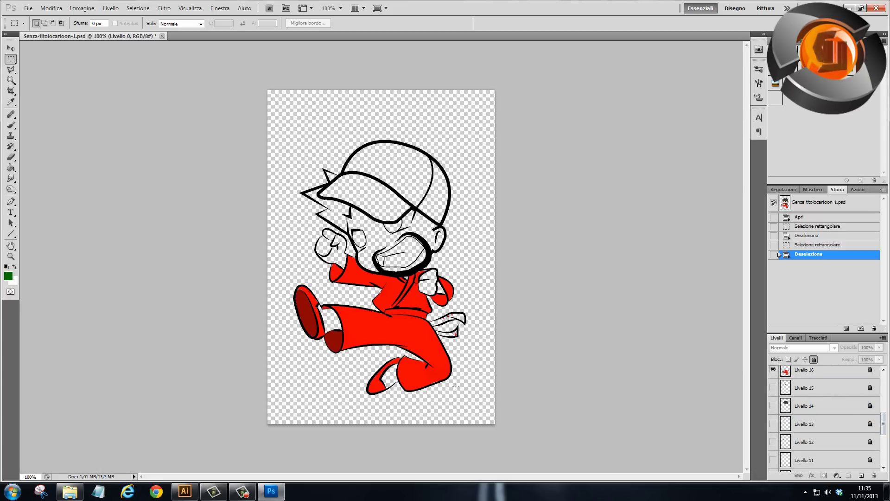
pyautogui.click(773, 405)
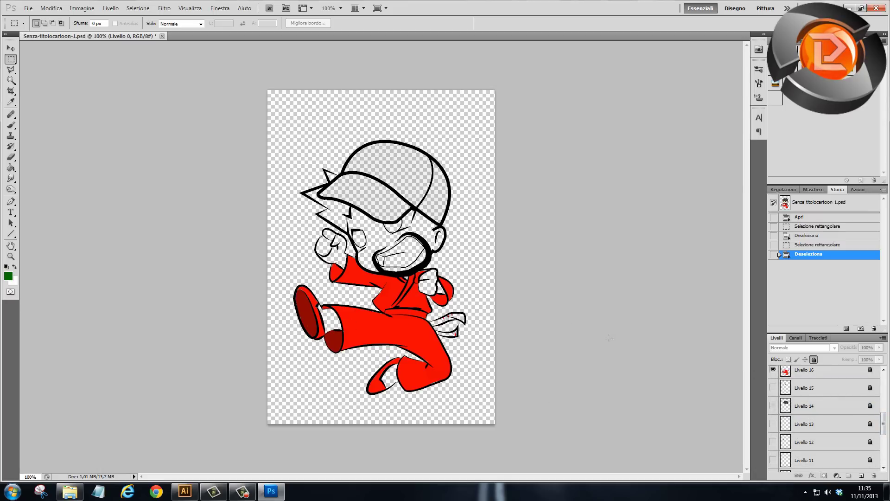
pyautogui.click(773, 442)
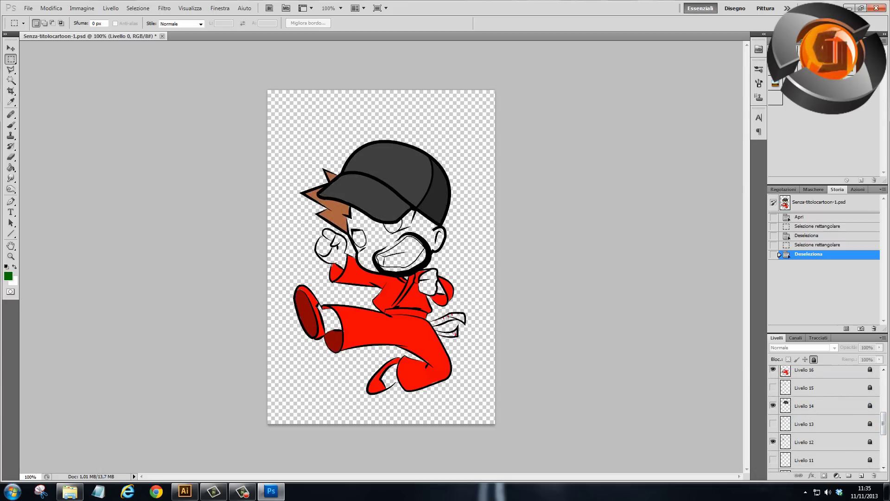
pyautogui.scroll(-2, 778, 436)
pyautogui.click(776, 436)
pyautogui.click(774, 453)
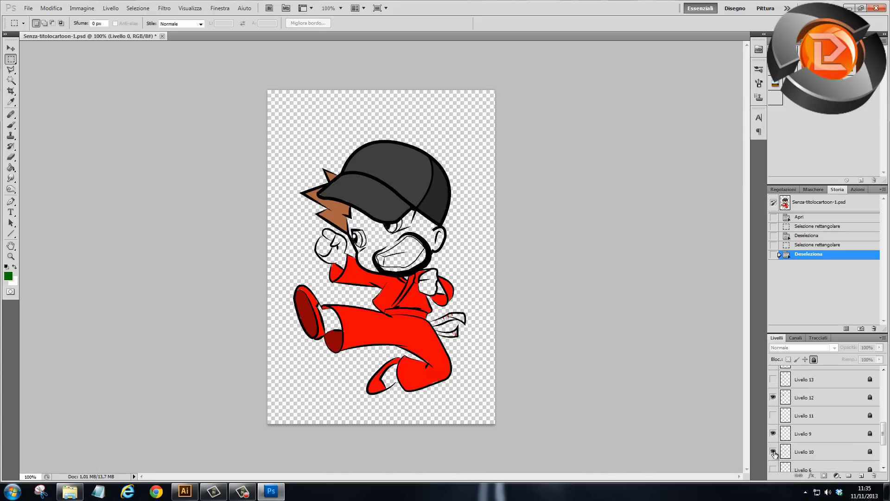
pyautogui.scroll(-3, 774, 454)
# Step: Show Livello 6, the mouth, face skin and teeth layers
pyautogui.click(773, 409)
pyautogui.click(774, 427)
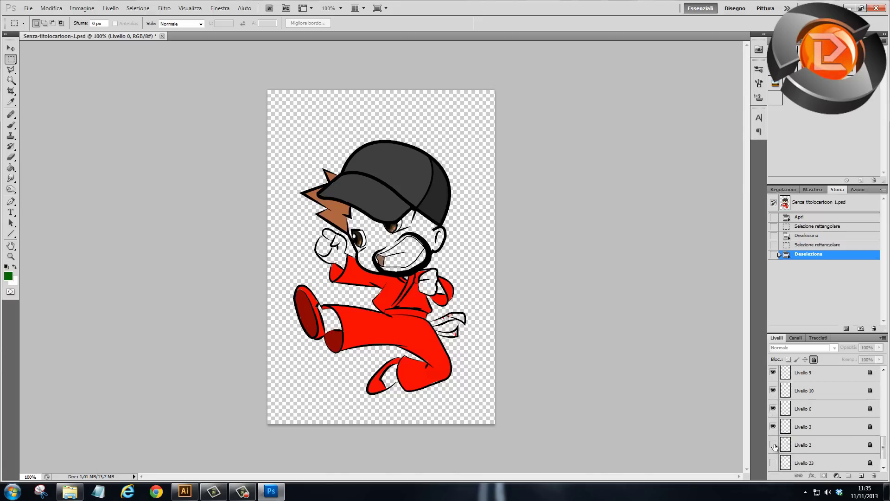
pyautogui.click(774, 445)
pyautogui.click(773, 463)
pyautogui.moveTo(883, 446); pyautogui.dragTo(886, 441)
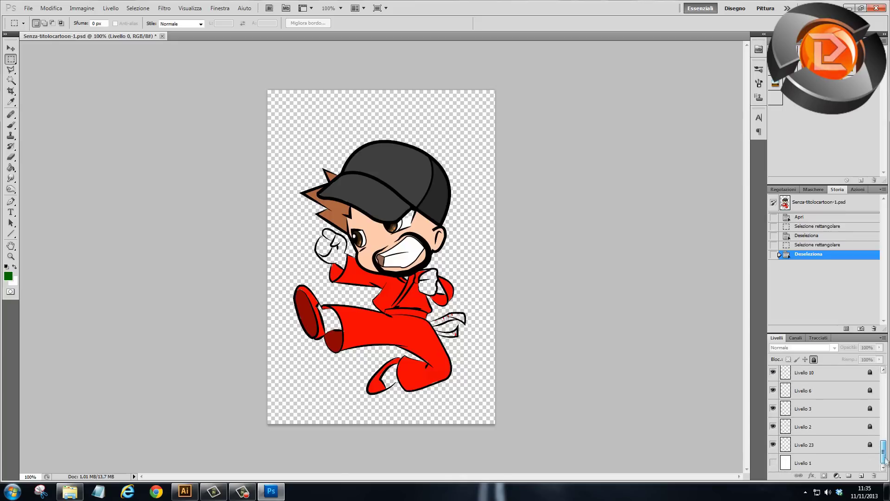
# Step: Make Livello 13 active with its pixels locked, and pick the Eyedropper
pyautogui.click(773, 423)
pyautogui.click(773, 423)
pyautogui.click(825, 427)
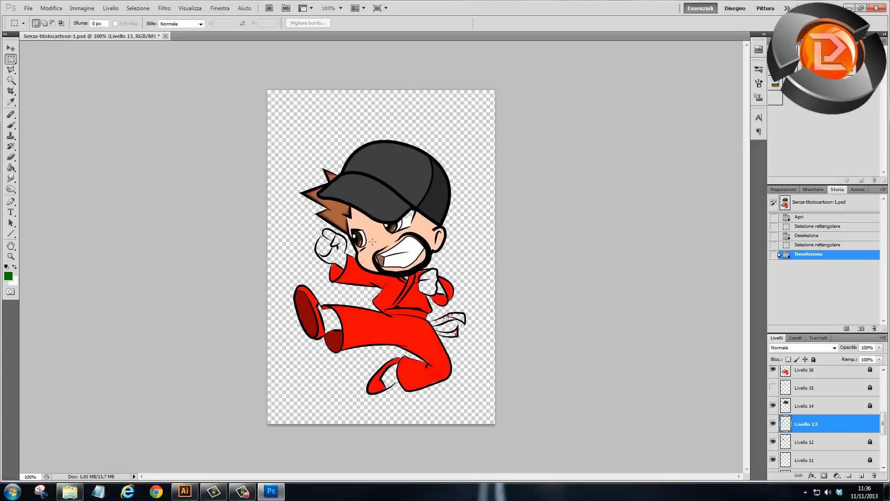
pyautogui.press('/')
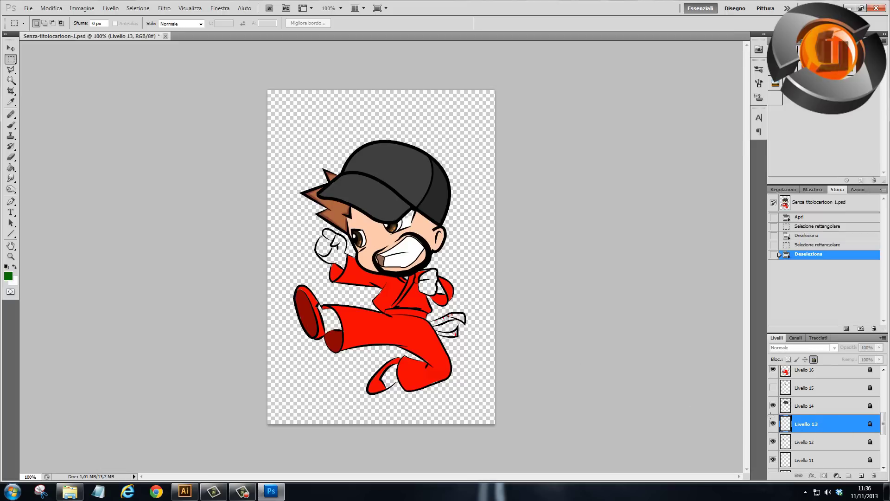
pyautogui.click(11, 102)
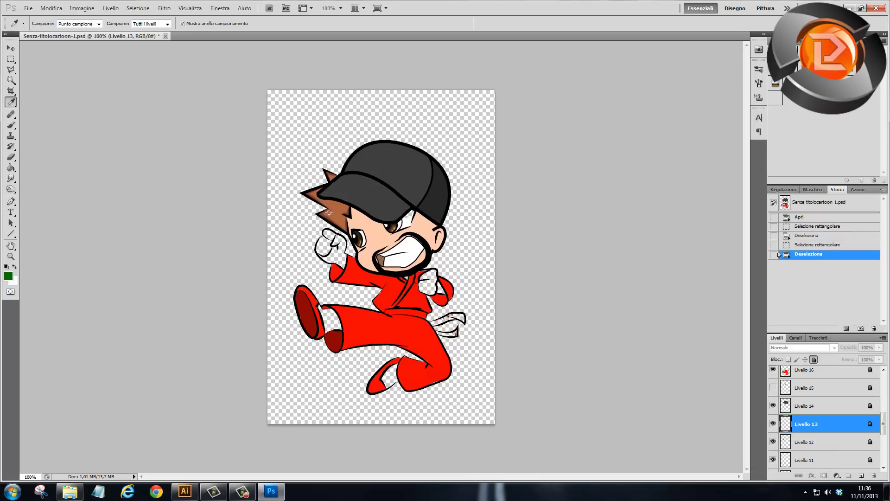
pyautogui.click(7, 276)
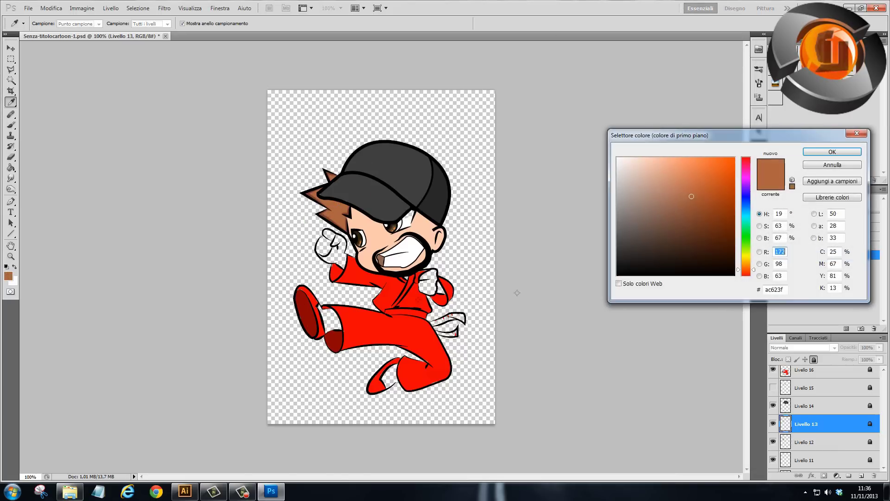
# Step: Confirm a darker brown colour, then reset the swatches to default black and white
pyautogui.moveTo(693, 197); pyautogui.dragTo(698, 213)
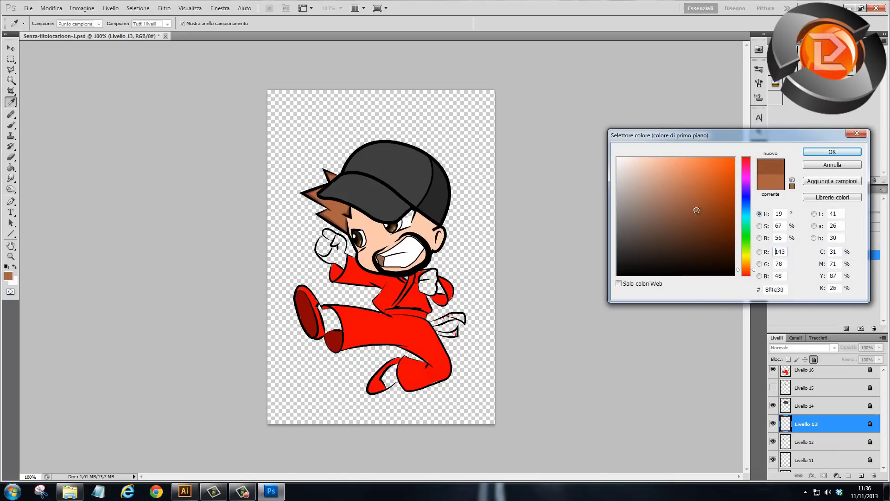
pyautogui.click(807, 152)
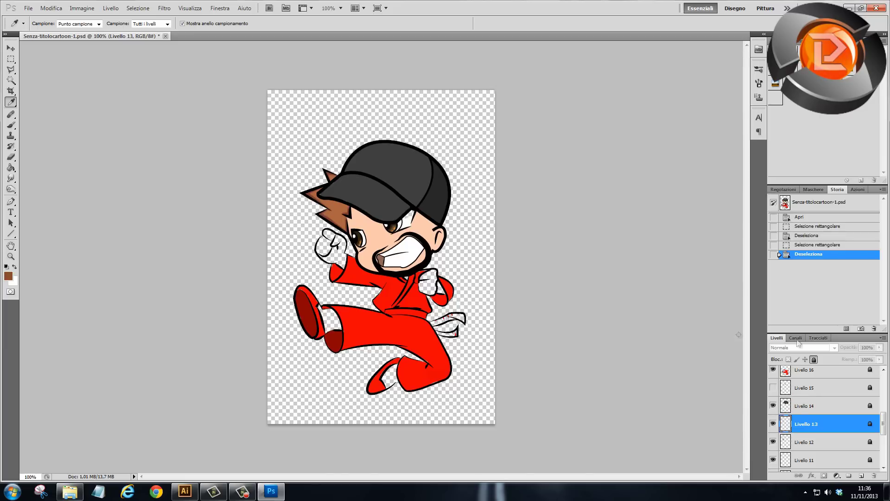
pyautogui.click(7, 267)
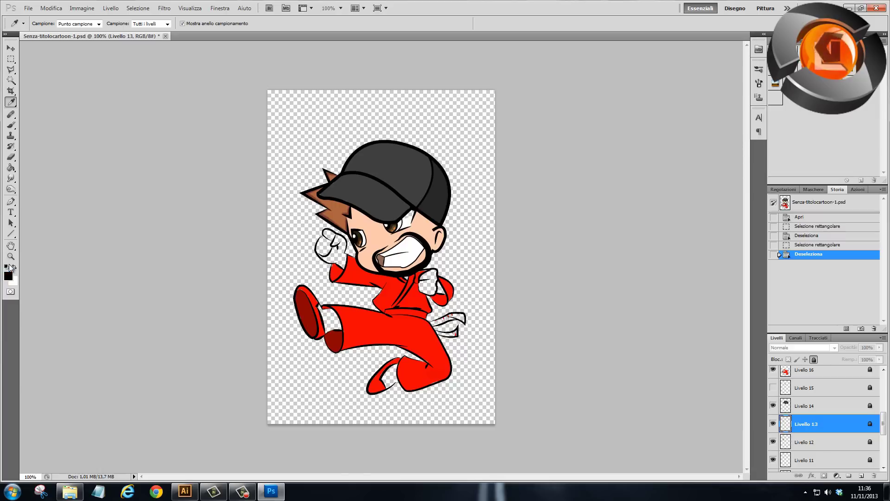
# Step: Show the belt (Livello 15), fists (Livello 18) and leg shading (Livello 20) layers
pyautogui.click(773, 390)
pyautogui.scroll(2, 788, 444)
pyautogui.click(773, 413)
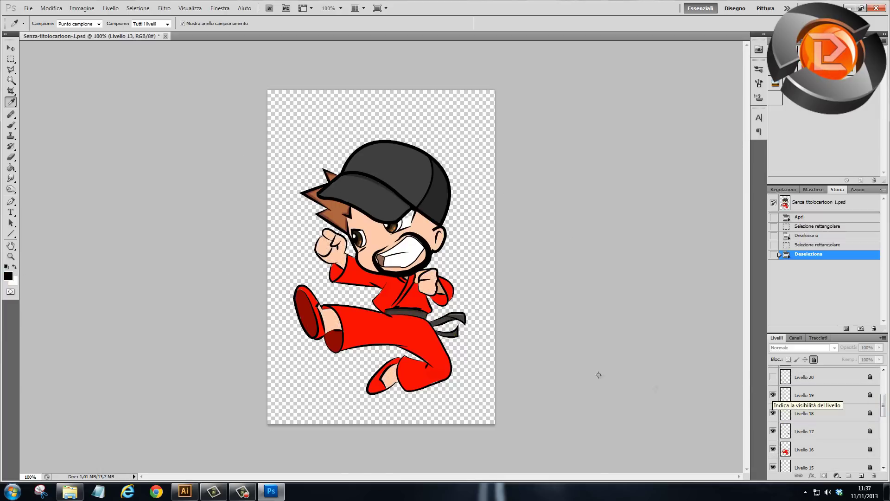
pyautogui.scroll(3, 777, 377)
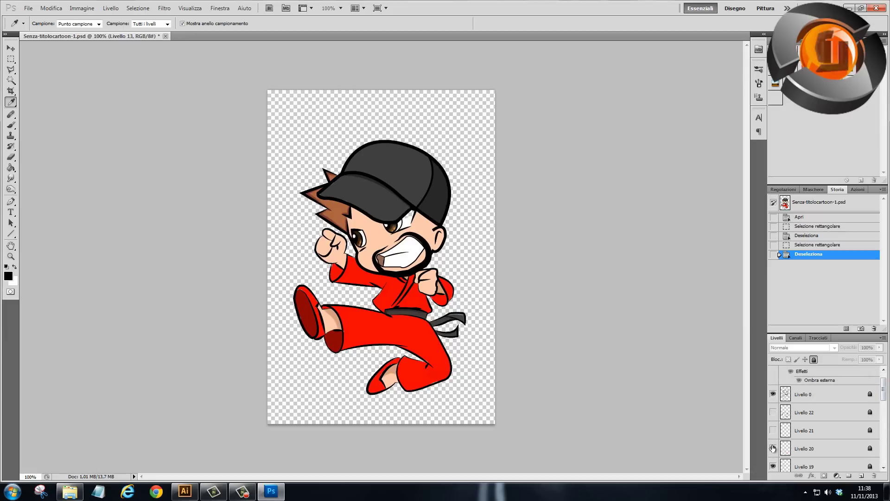
pyautogui.click(774, 448)
pyautogui.click(773, 448)
pyautogui.click(773, 448)
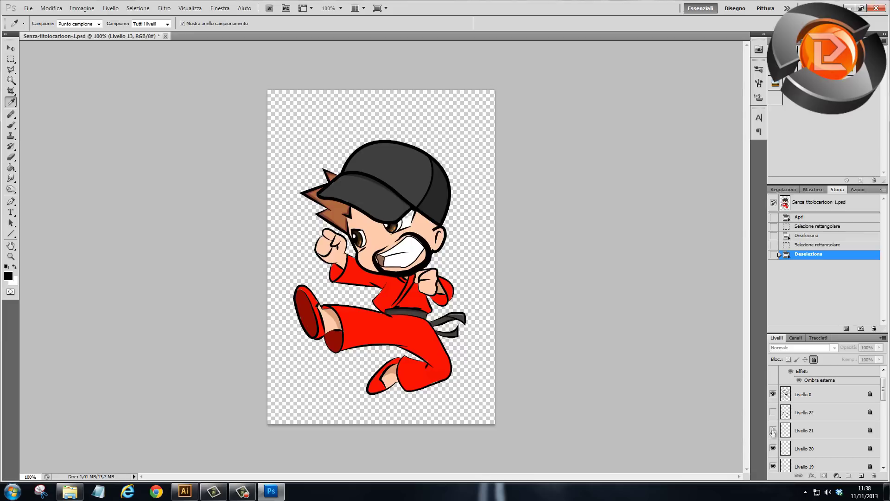
# Step: Show the face shading Livello 21 and leg/shoe shading Livello 22, and check the outline layer
pyautogui.click(774, 430)
pyautogui.rightClick(773, 431)
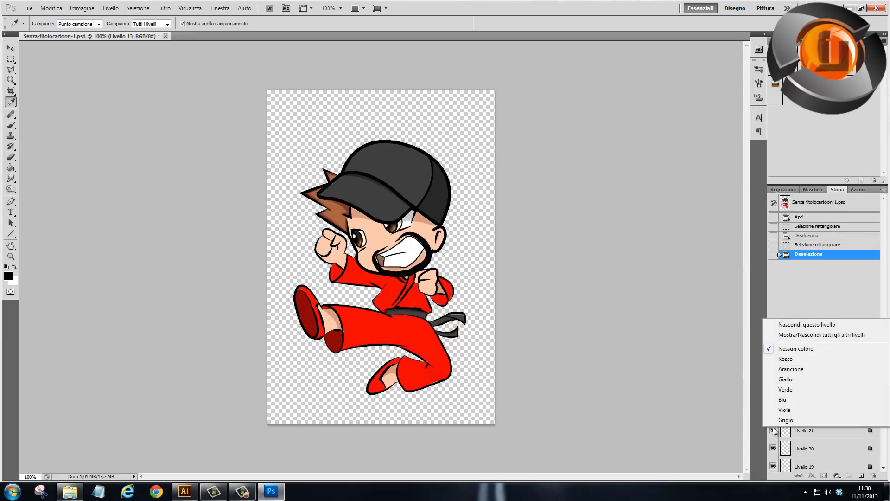
pyautogui.click(773, 431)
pyautogui.click(773, 431)
pyautogui.click(773, 413)
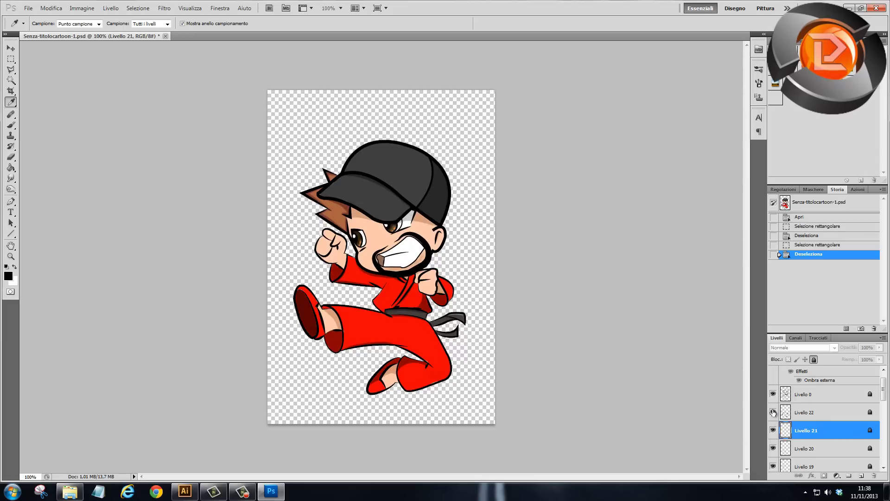
pyautogui.moveTo(883, 388); pyautogui.dragTo(884, 452)
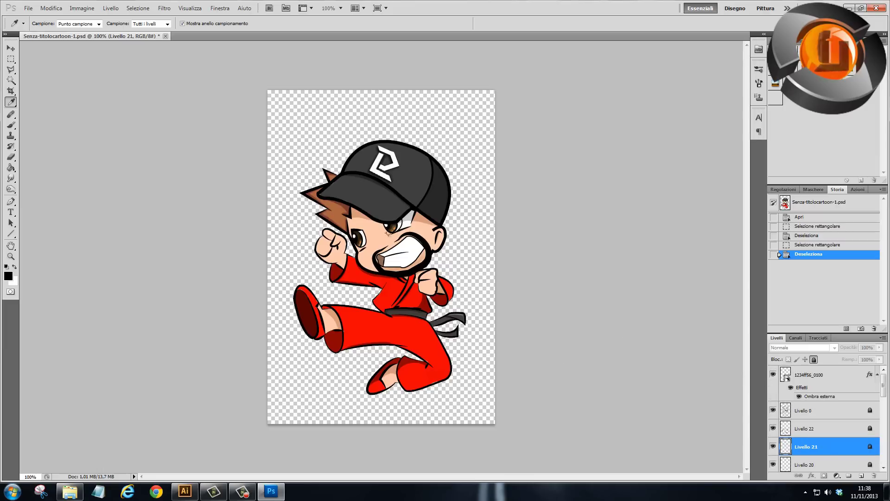
pyautogui.click(774, 411)
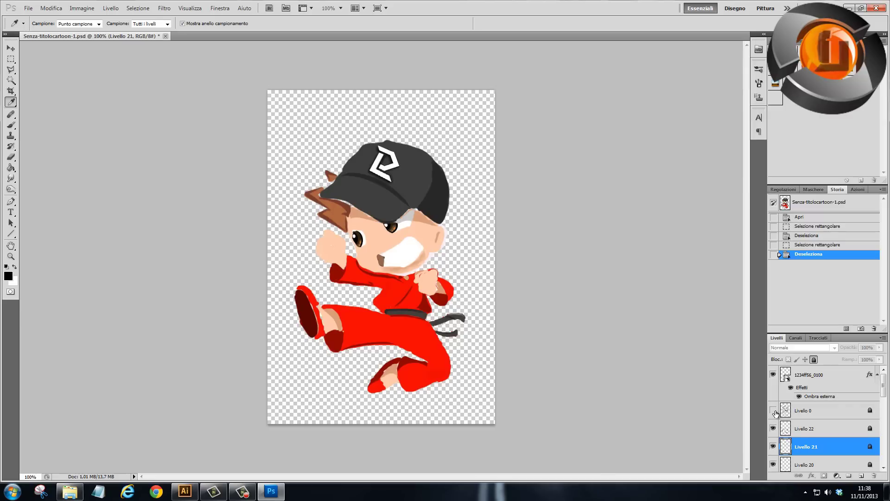
pyautogui.click(773, 411)
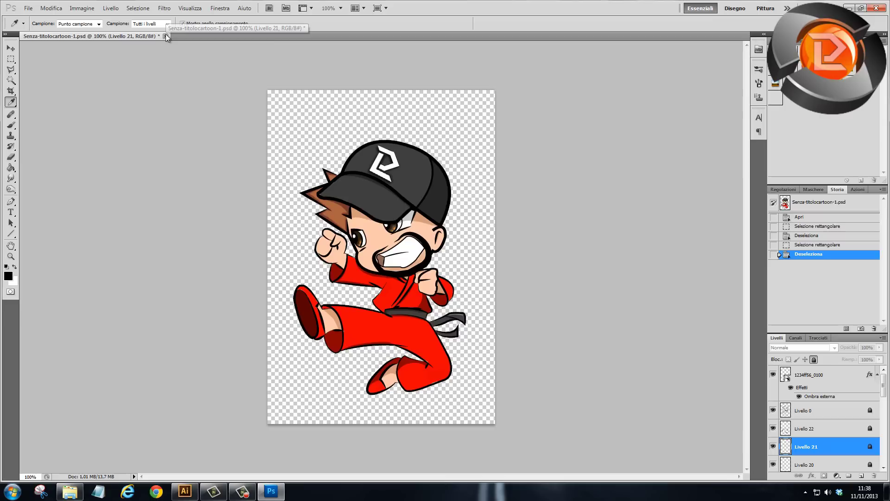
# Step: Close the cartoon document without saving and select the Brush tool
pyautogui.click(166, 36)
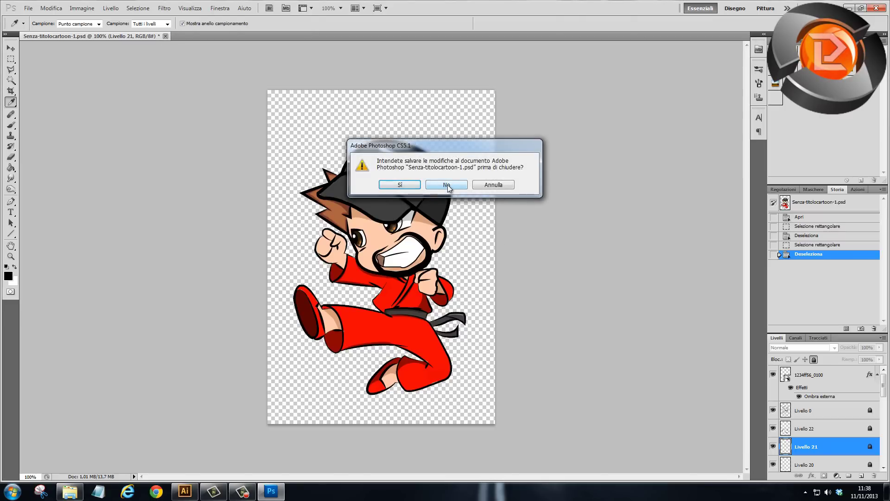
pyautogui.click(448, 185)
pyautogui.press('b')
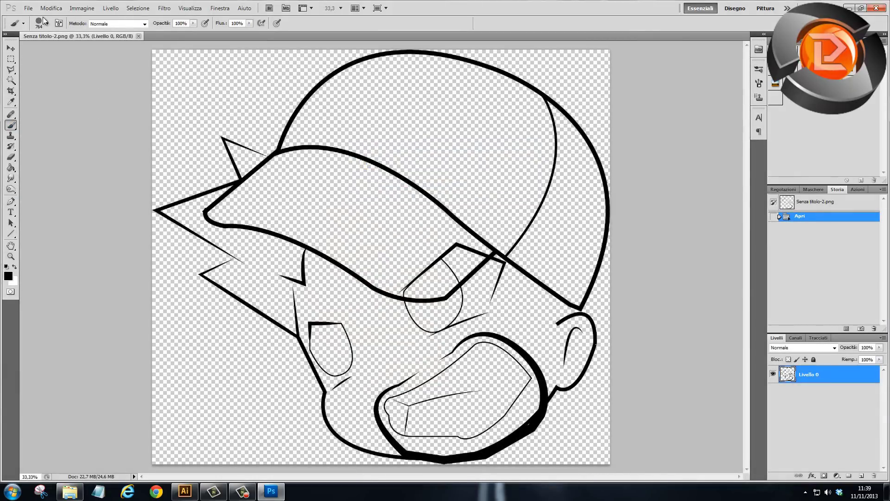
# Step: Fill the selected face area with pink skin tone on the empty Livello 1 layer
pyautogui.click(48, 24)
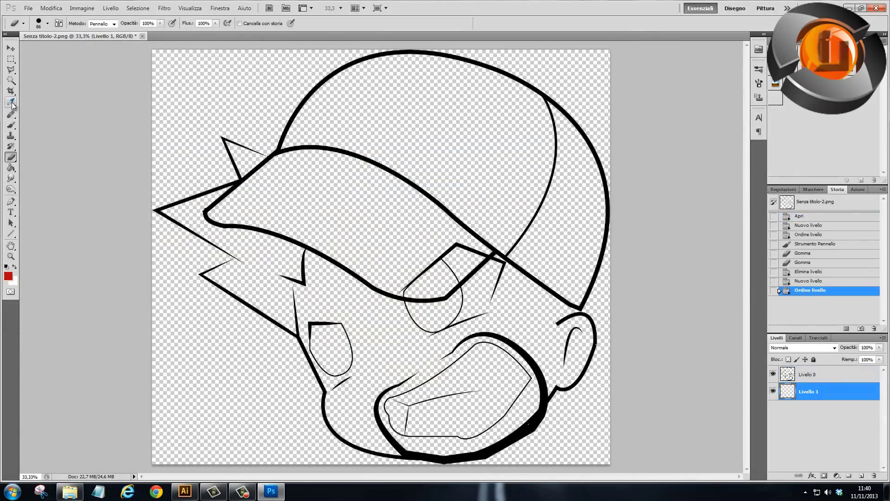
pyautogui.click(8, 276)
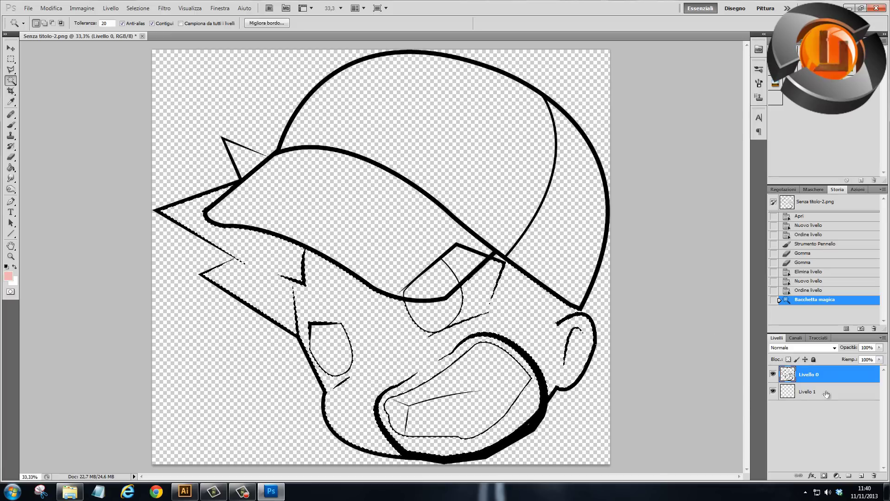
pyautogui.click(810, 391)
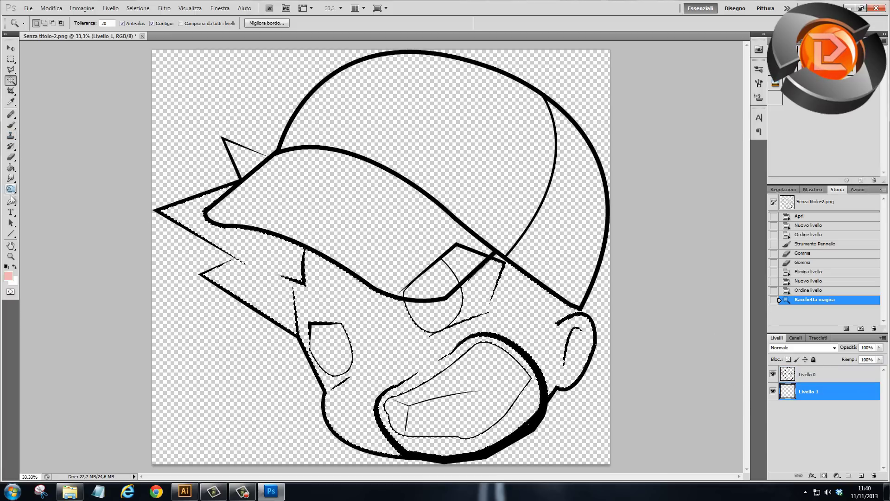
pyautogui.click(11, 167)
pyautogui.click(356, 343)
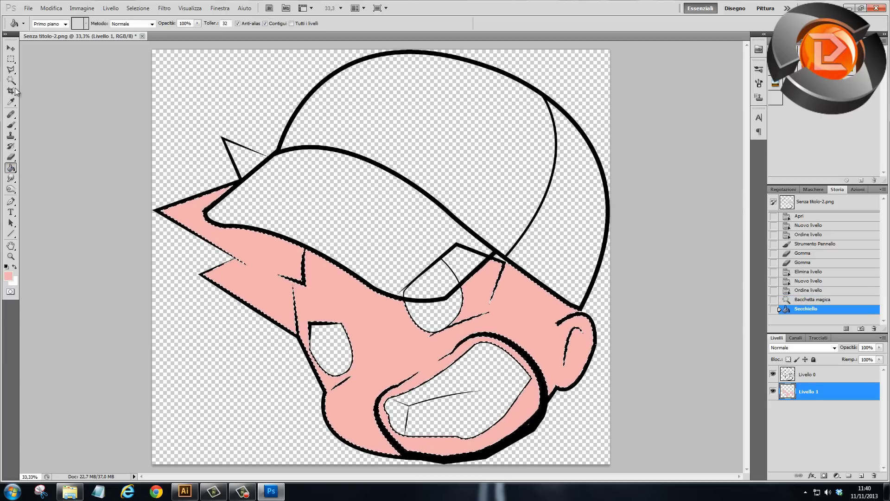
# Step: Deselect, erase the pink spill on the left hair spikes and face edge, and add Livello 2
pyautogui.click(11, 59)
pyautogui.hotkey('ctrl', 'd')
pyautogui.click(42, 120)
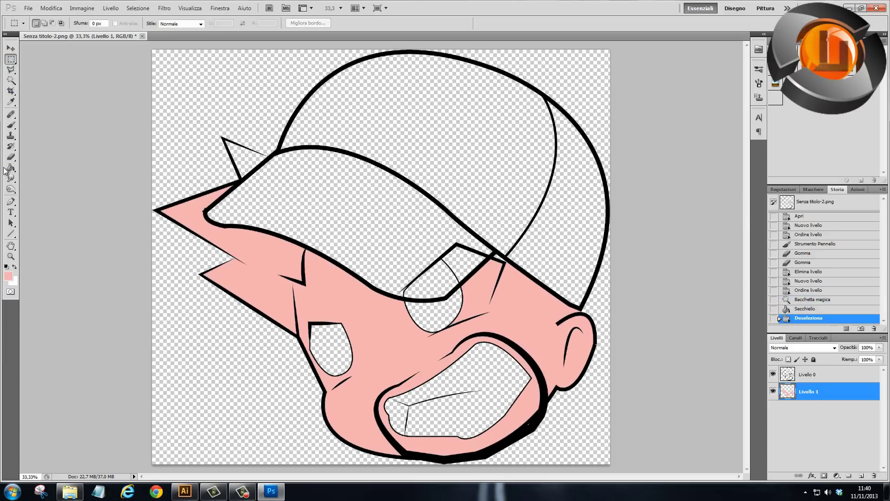
pyautogui.click(11, 157)
pyautogui.moveTo(180, 191); pyautogui.dragTo(160, 246)
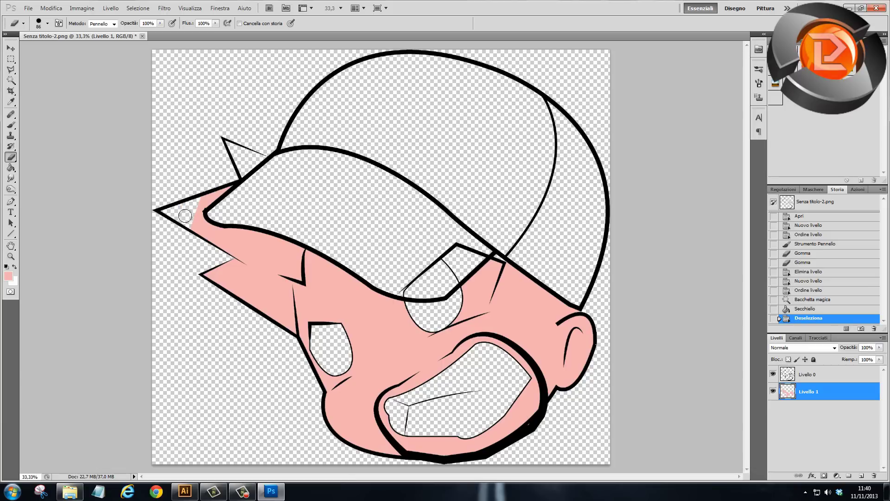
pyautogui.moveTo(200, 169); pyautogui.dragTo(248, 316)
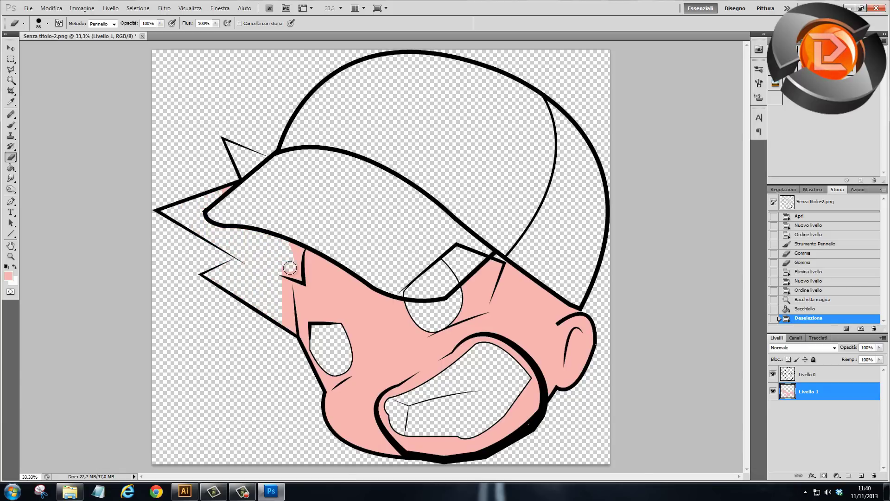
pyautogui.moveTo(298, 251); pyautogui.dragTo(284, 321)
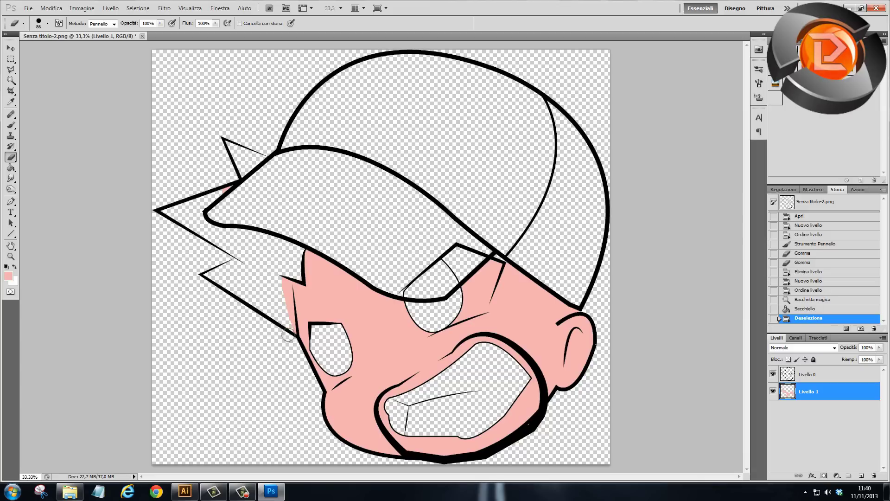
pyautogui.moveTo(283, 272); pyautogui.dragTo(284, 296)
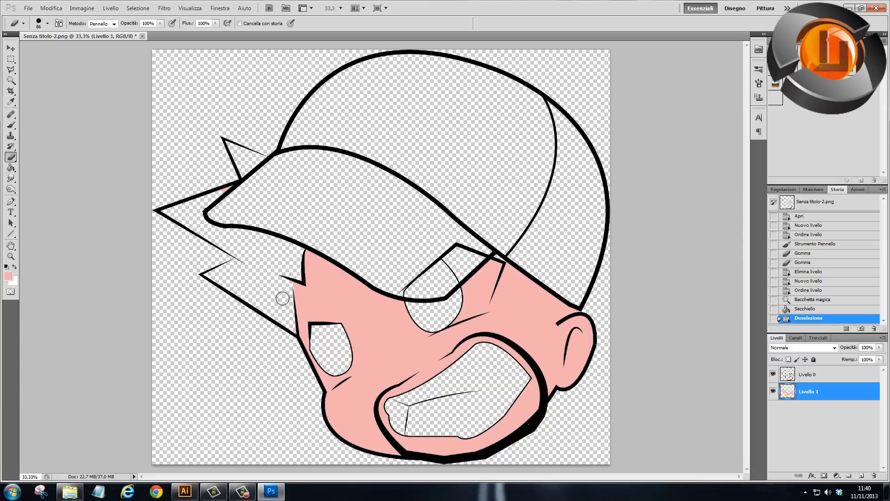
pyautogui.hotkey('ctrl', 'shift', 'alt', 'n')
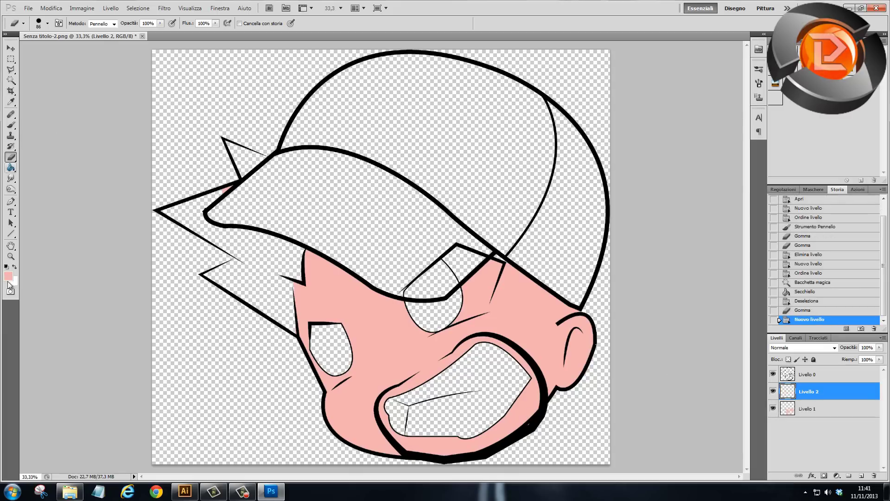
pyautogui.click(8, 277)
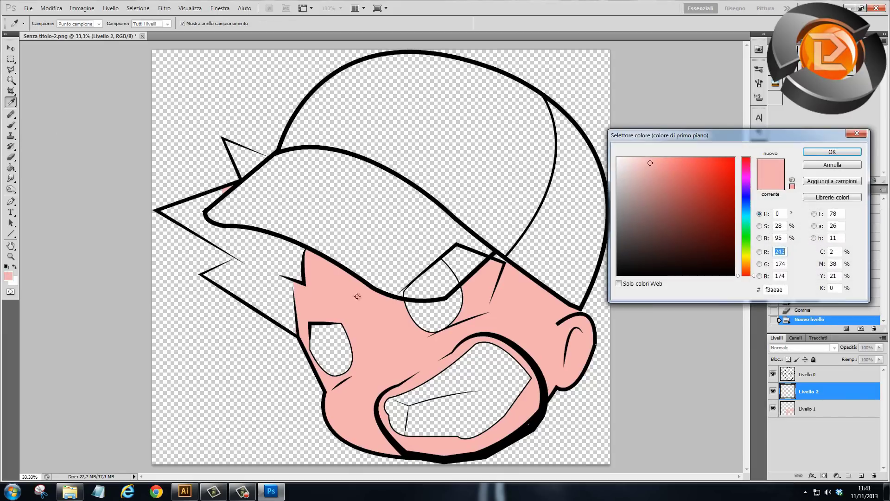
# Step: Set the foreground colour to blue and zoom in slightly on the head
pyautogui.click(748, 205)
pyautogui.click(833, 151)
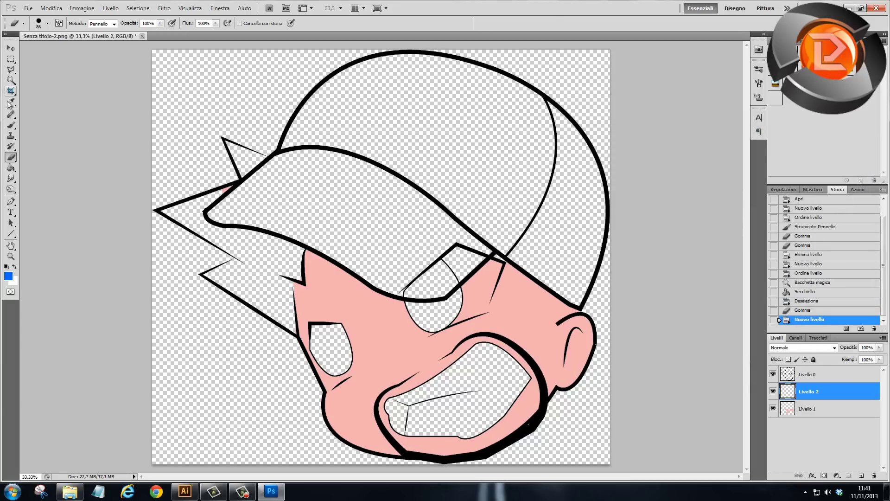
pyautogui.click(11, 127)
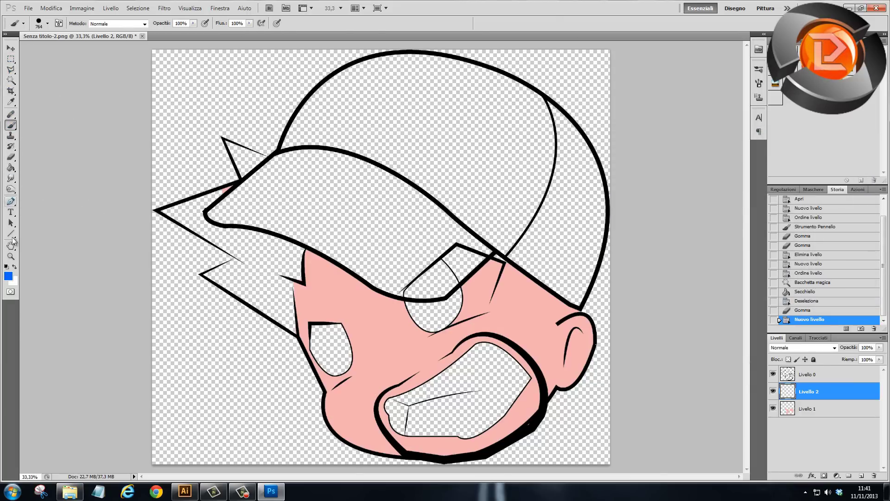
pyautogui.click(11, 256)
pyautogui.moveTo(341, 234); pyautogui.dragTo(342, 345)
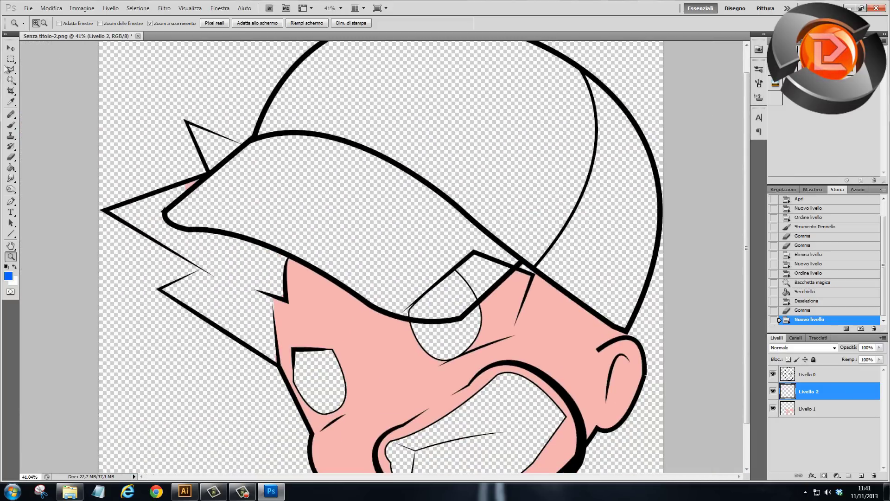
pyautogui.click(11, 127)
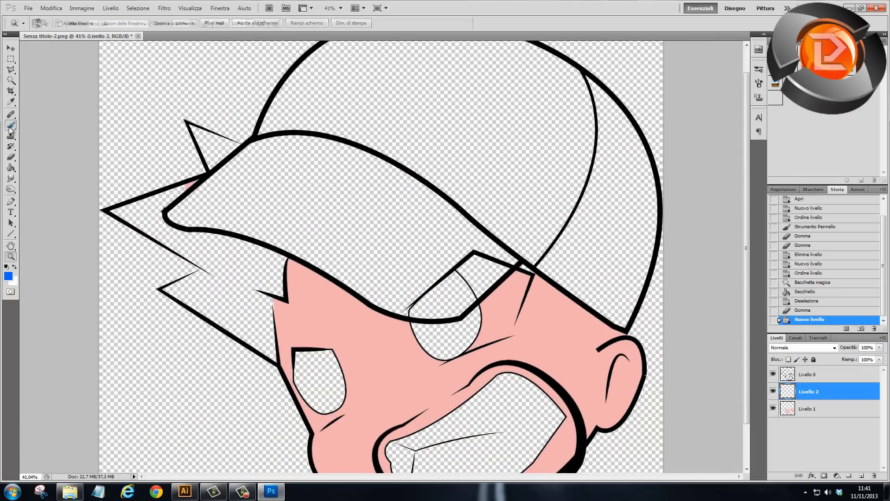
# Step: Paint blue strokes along the cap edge and zigzag hair with a 44 px brush
pyautogui.click(48, 24)
pyautogui.moveTo(98, 48); pyautogui.dragTo(34, 47)
pyautogui.press('Return')
pyautogui.moveTo(256, 283)
pyautogui.mouseDown()
pyautogui.moveTo(279, 262)
pyautogui.moveTo(242, 242)
pyautogui.mouseUp()
pyautogui.moveTo(271, 345)
pyautogui.mouseDown()
pyautogui.moveTo(192, 277)
pyautogui.moveTo(186, 298)
pyautogui.mouseUp()
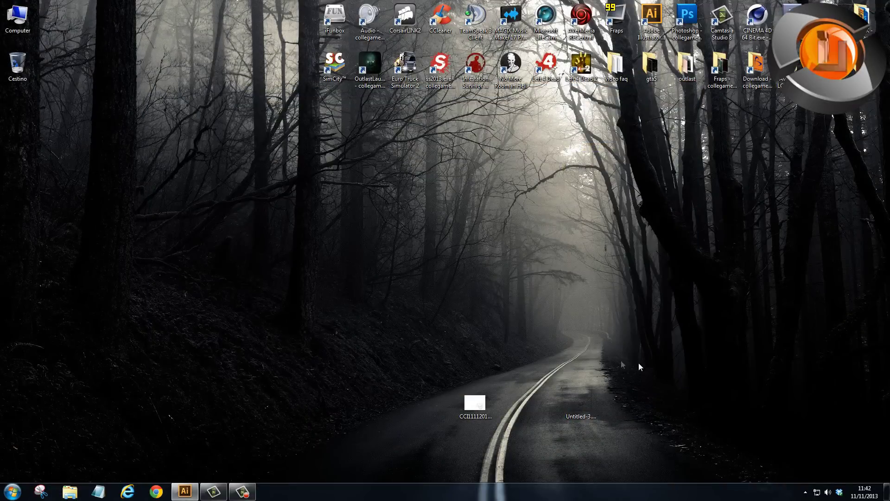
# Step: Close Untitled-3 without saving, quit Illustrator, and reopen the scan CCI11112013.jpg
pyautogui.click(184, 492)
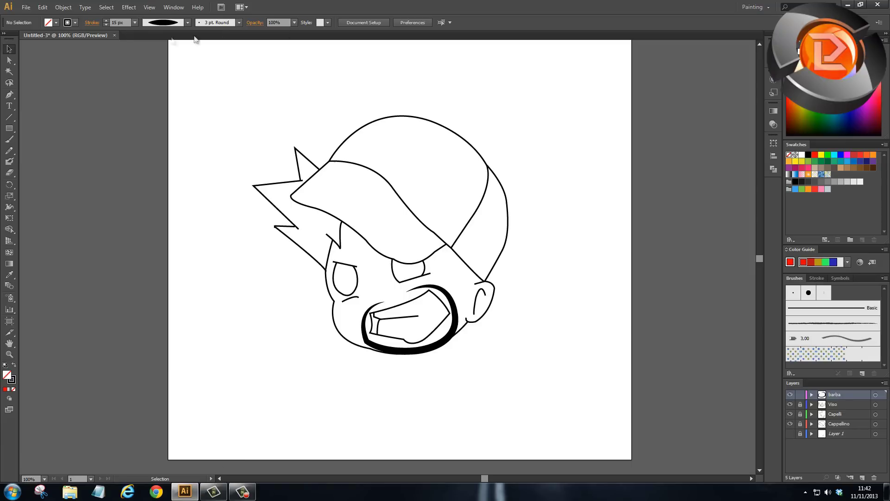
pyautogui.click(114, 35)
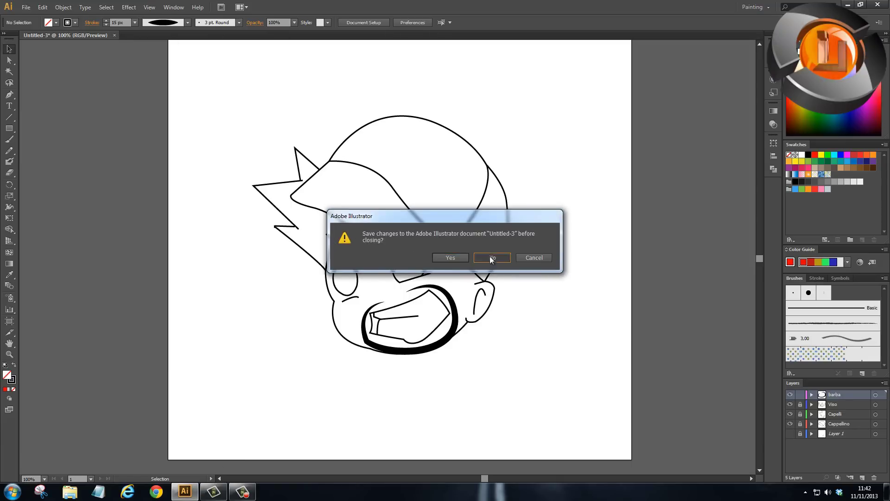
pyautogui.click(493, 257)
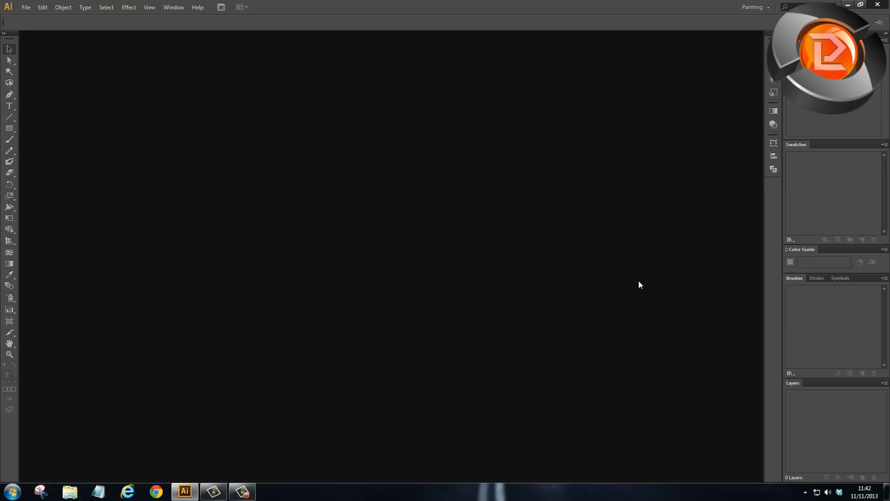
pyautogui.hotkey('ctrl', 'q')
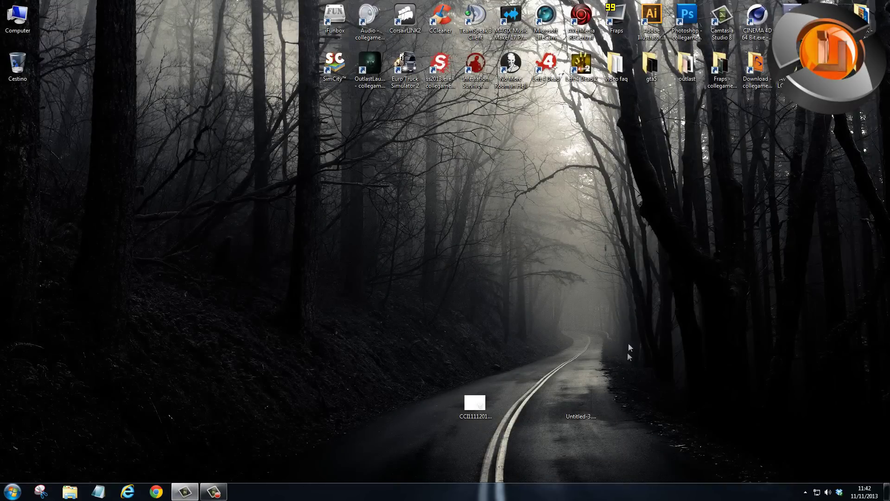
pyautogui.doubleClick(468, 410)
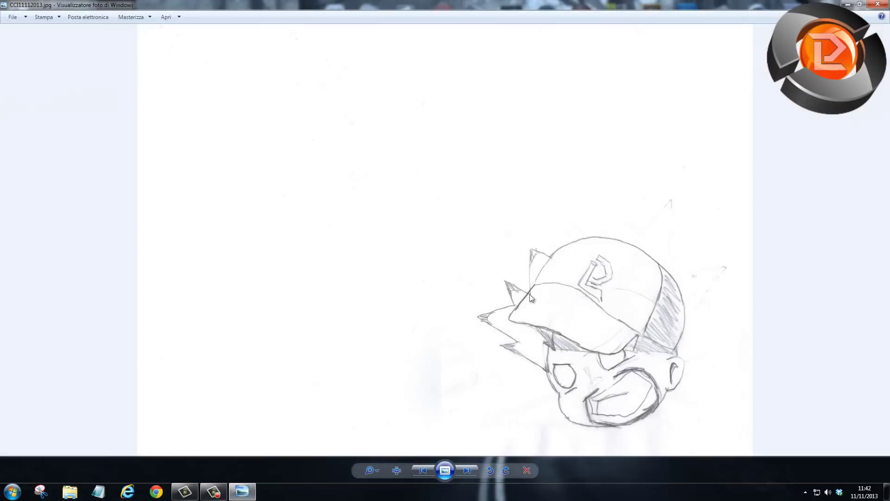
# Step: Preview Untitled-3.png after closing the scan, and move its icon beside the scan
pyautogui.click(878, 4)
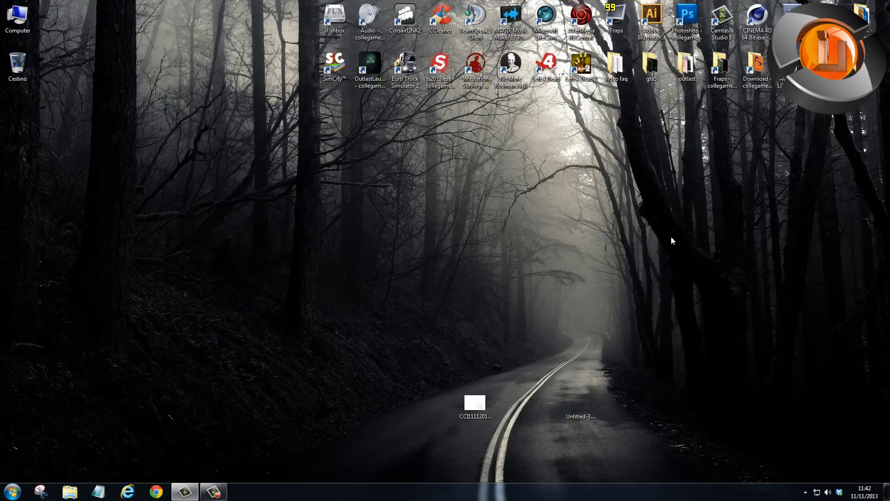
pyautogui.doubleClick(580, 401)
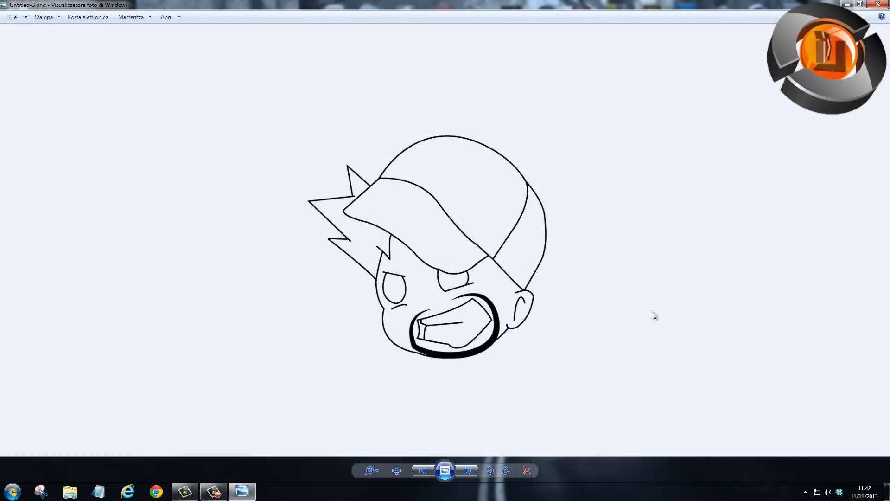
pyautogui.click(878, 4)
pyautogui.moveTo(580, 403); pyautogui.dragTo(546, 414)
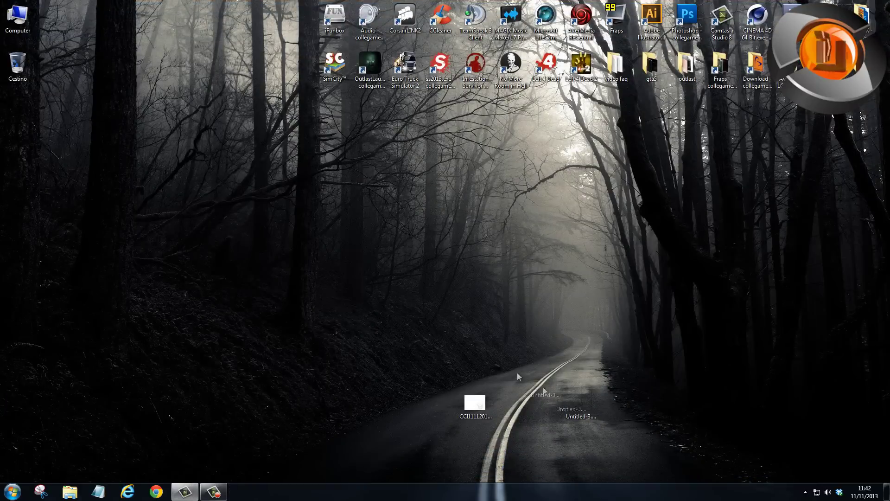
pyautogui.doubleClick(546, 410)
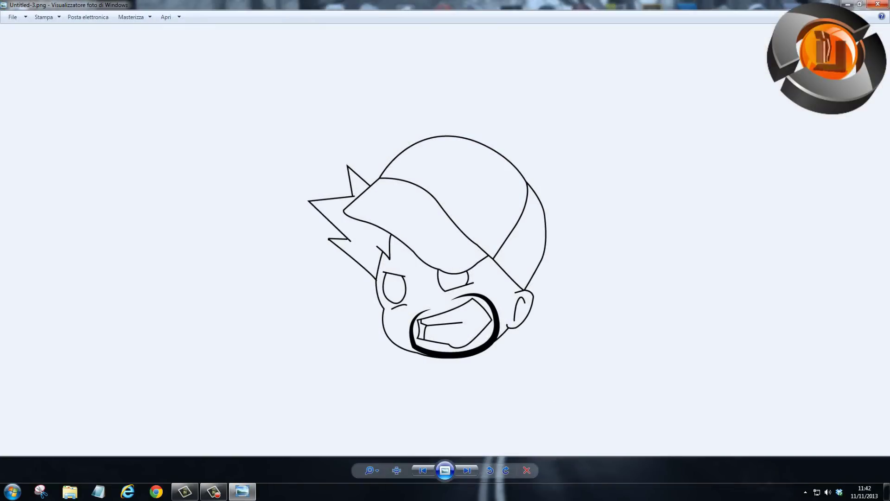
pyautogui.hotkey('alt', 'F4')
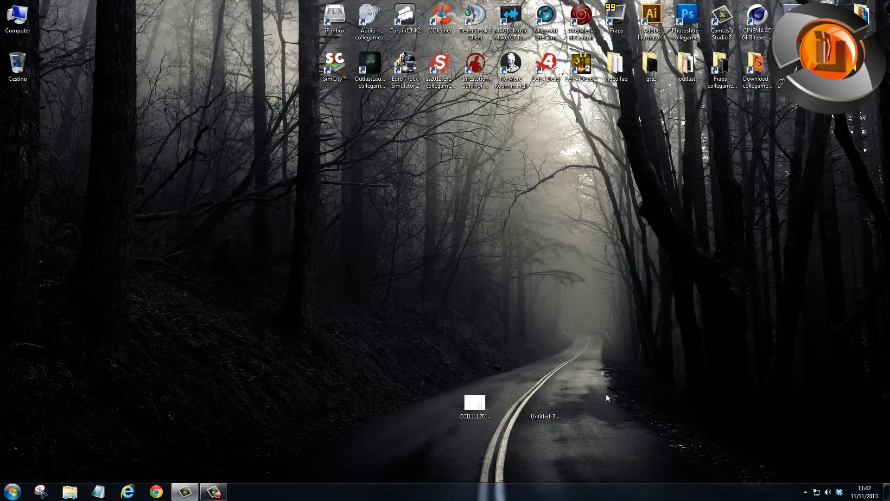
# Step: Select both the scanned sketch and Untitled-3.png on the desktop and delete them
pyautogui.moveTo(595, 372); pyautogui.dragTo(440, 431)
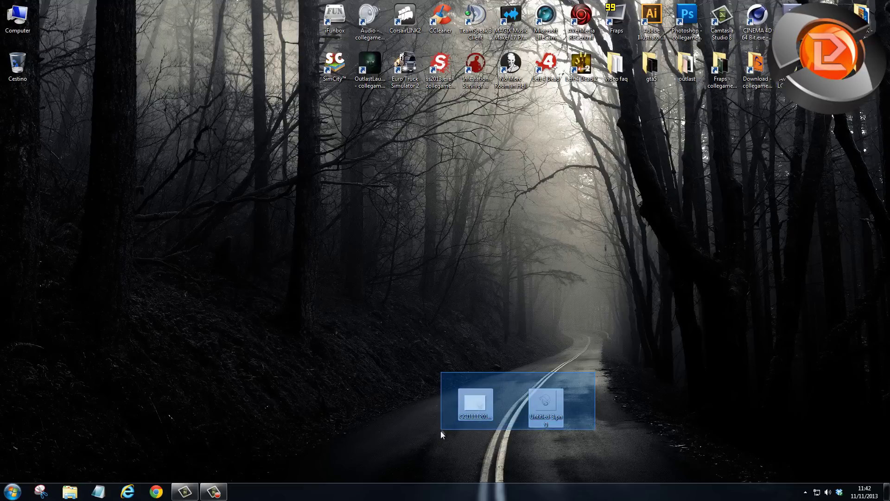
pyautogui.moveTo(546, 405)
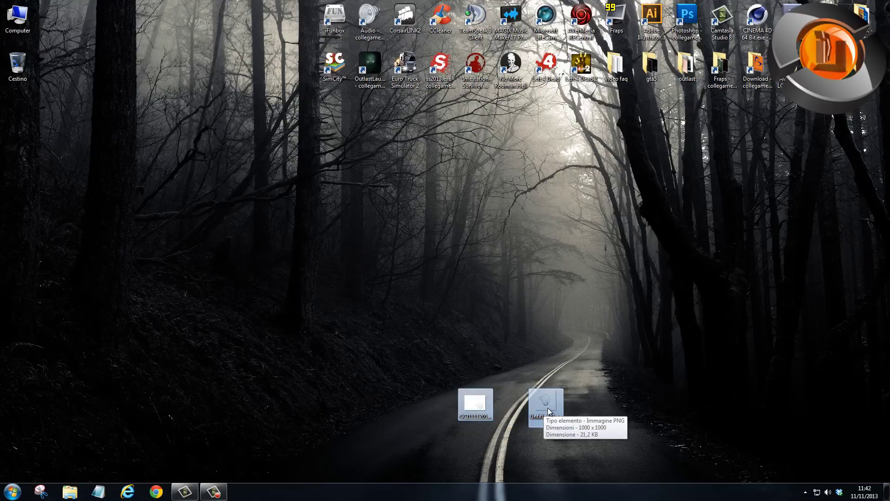
pyautogui.press('Delete')
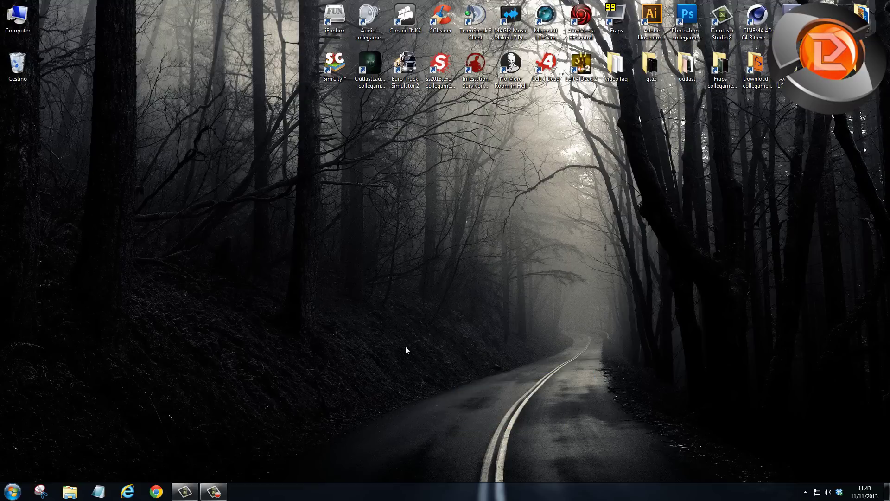